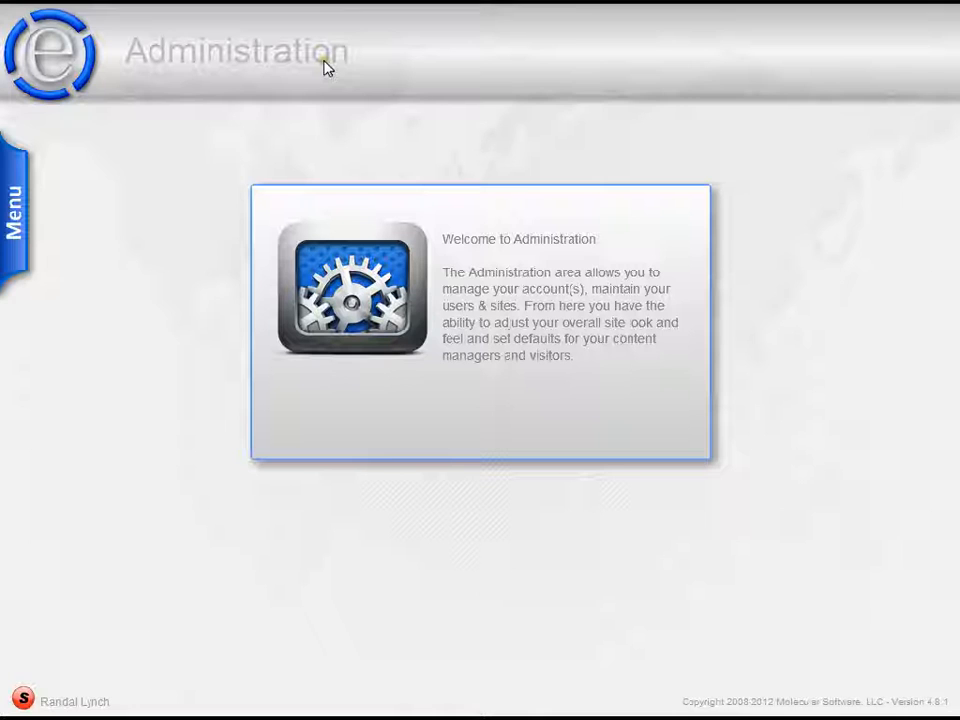
left_click(16, 200)
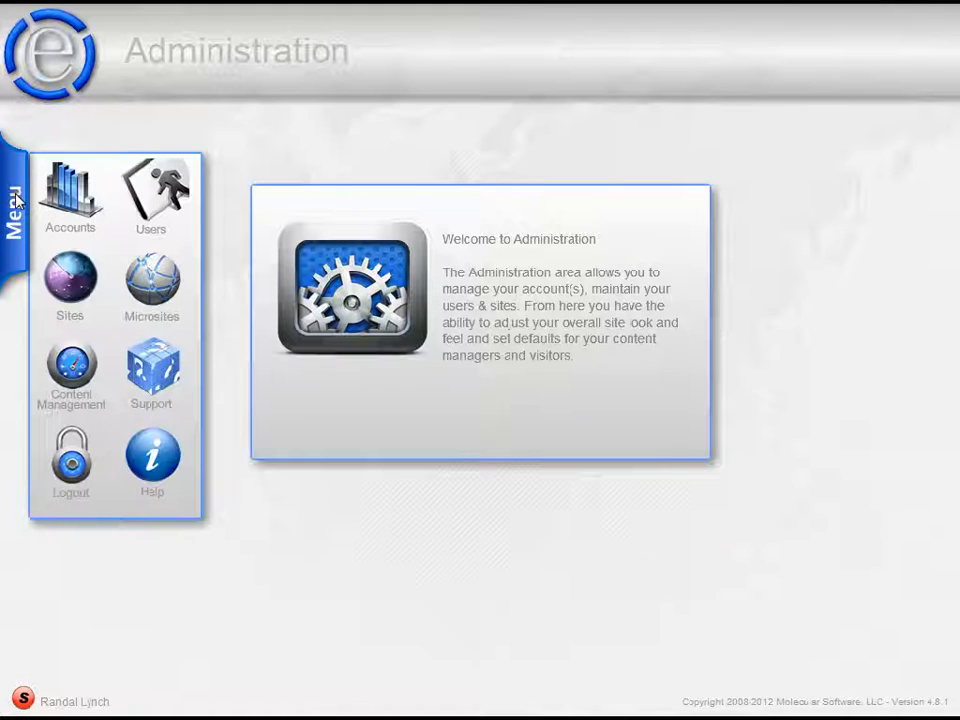
left_click(71, 277)
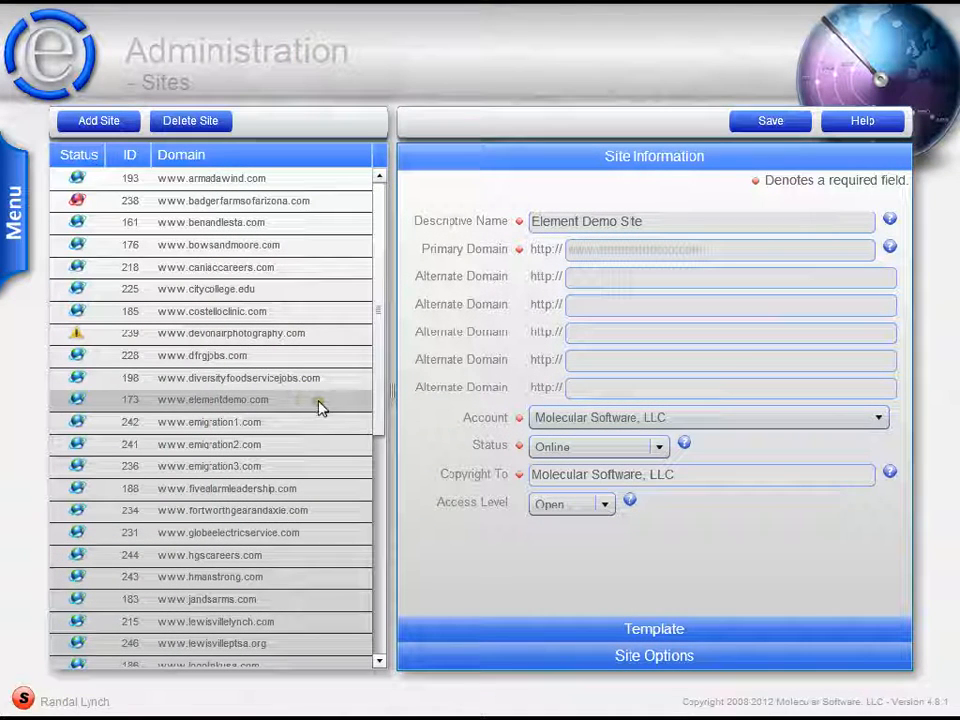
left_click(572, 658)
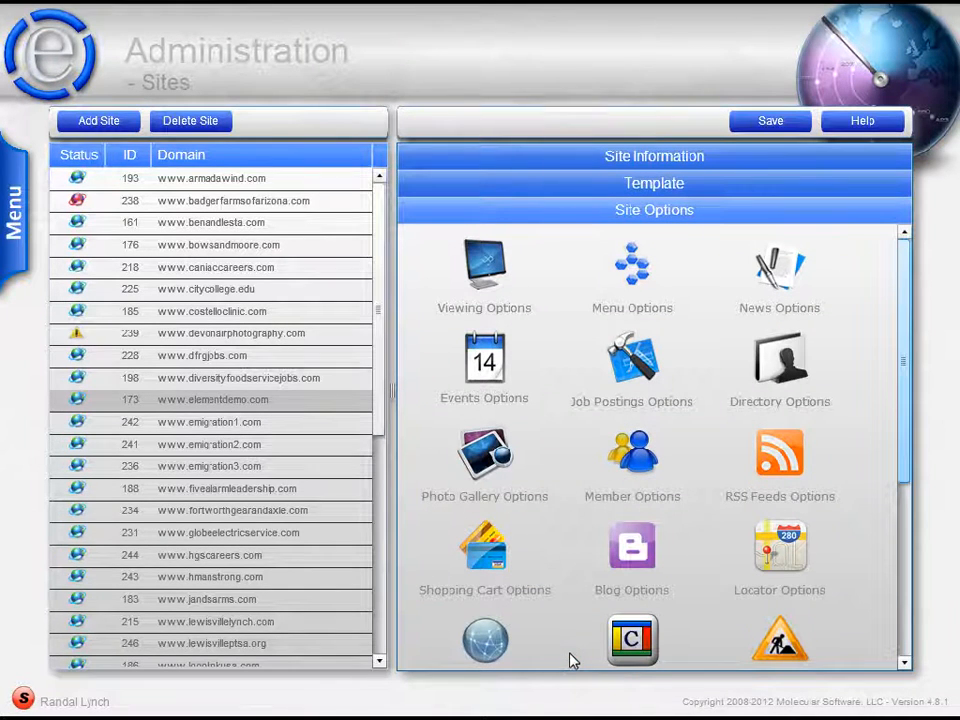
left_click(635, 462)
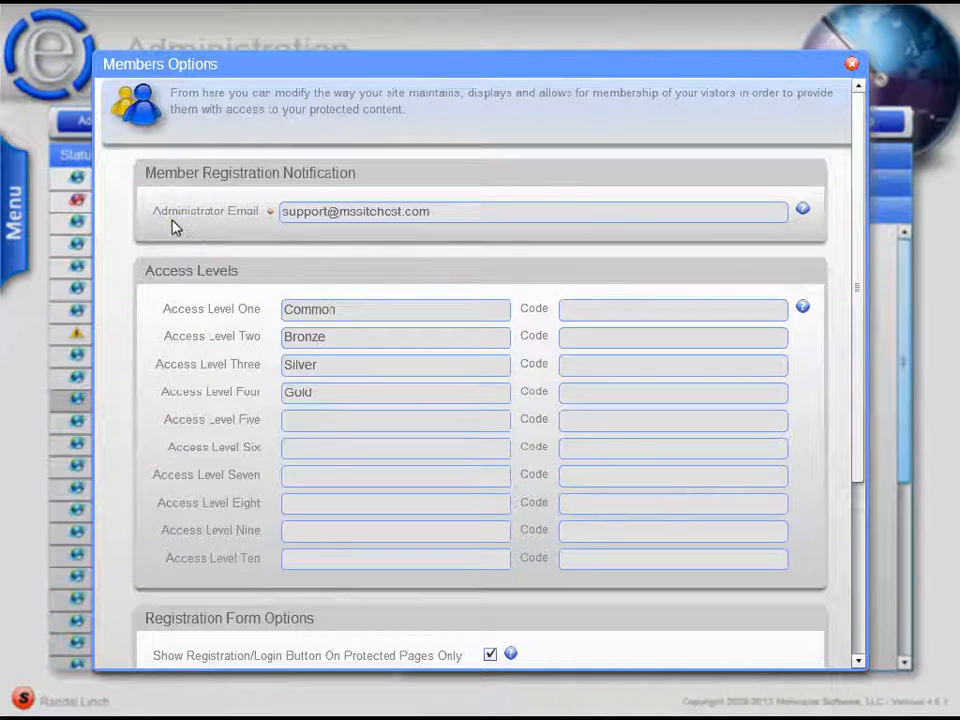
- Append a second, comma-separated address to the administrator e-mail for member registration notifications, and view the help for that field
left_click(444, 213)
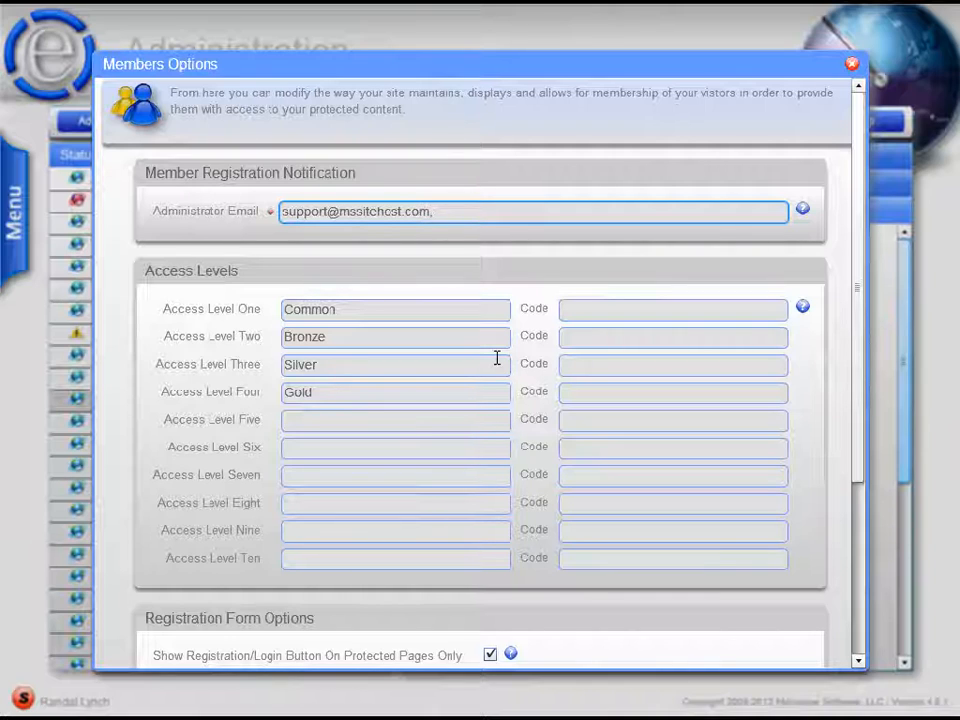
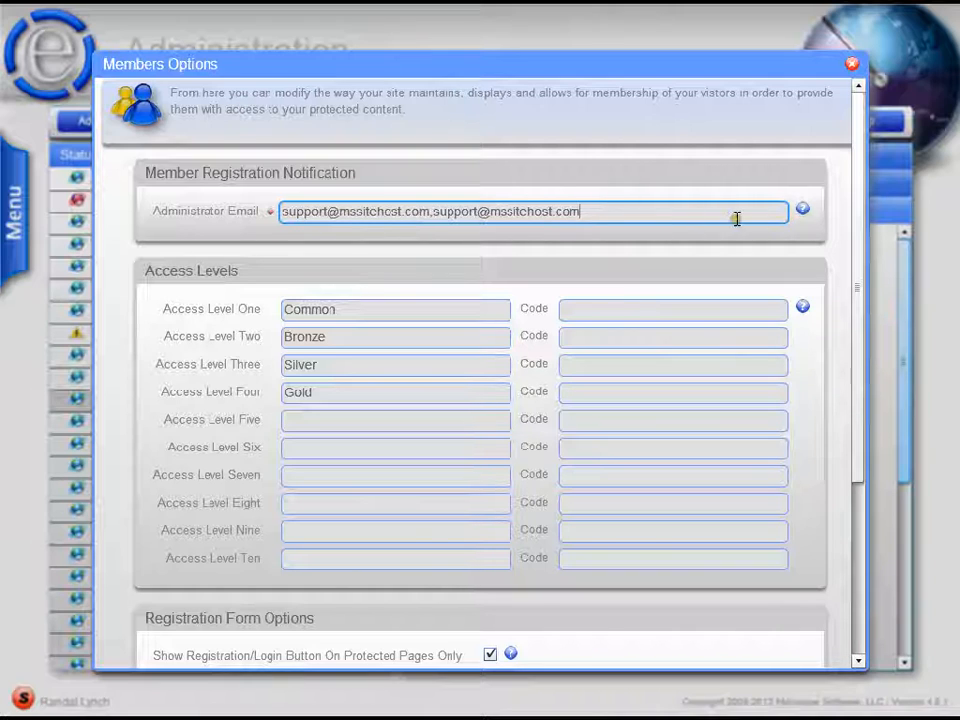
left_click(803, 212)
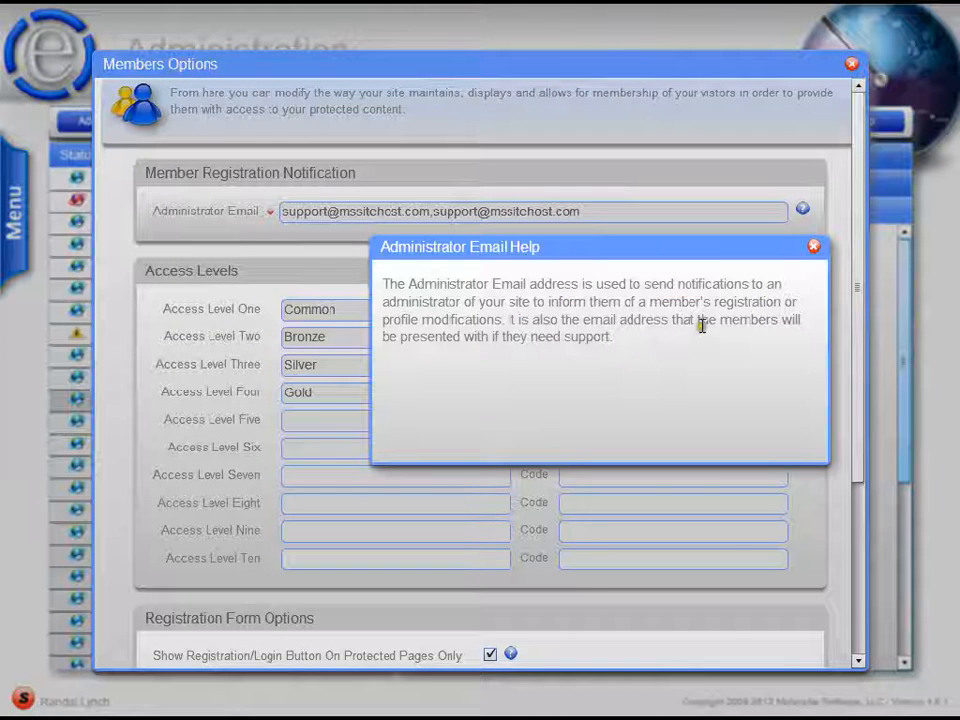
left_click(814, 248)
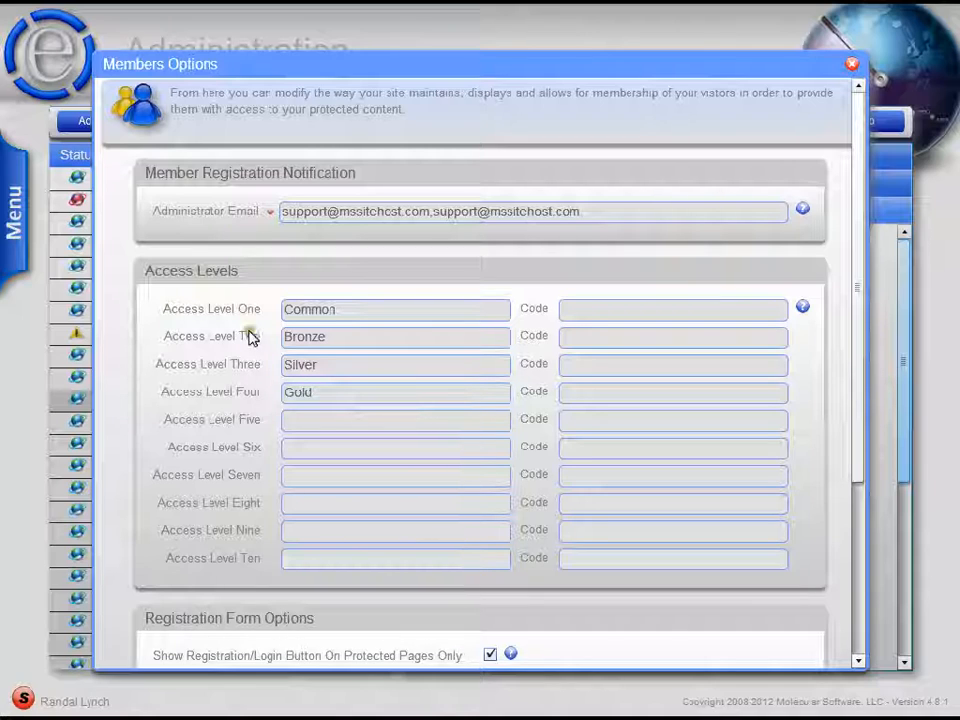
left_click(320, 558)
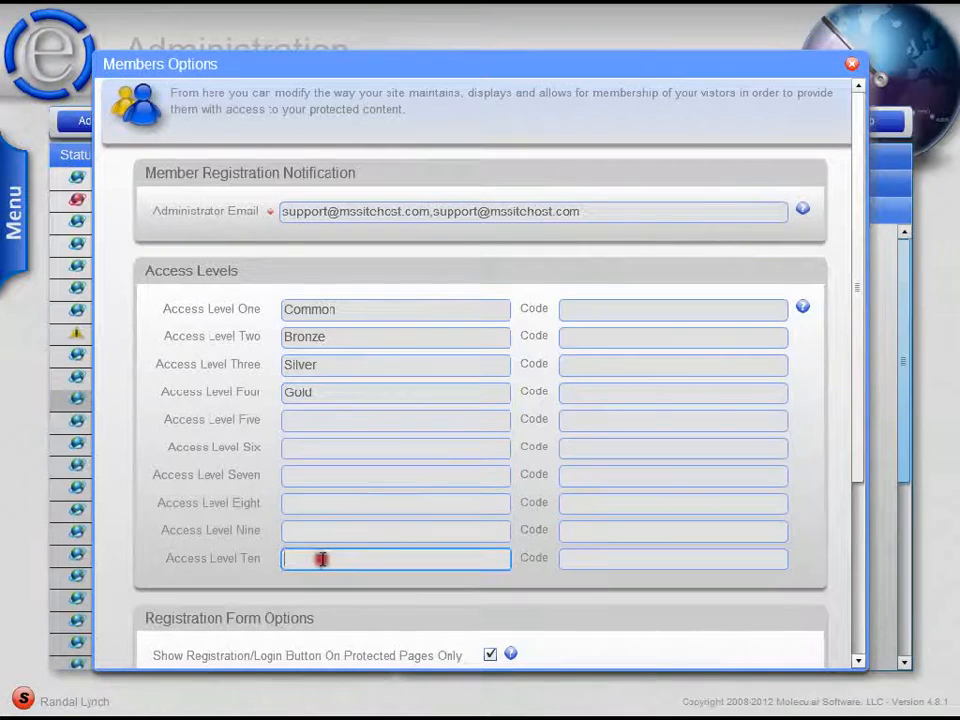
left_click(358, 310)
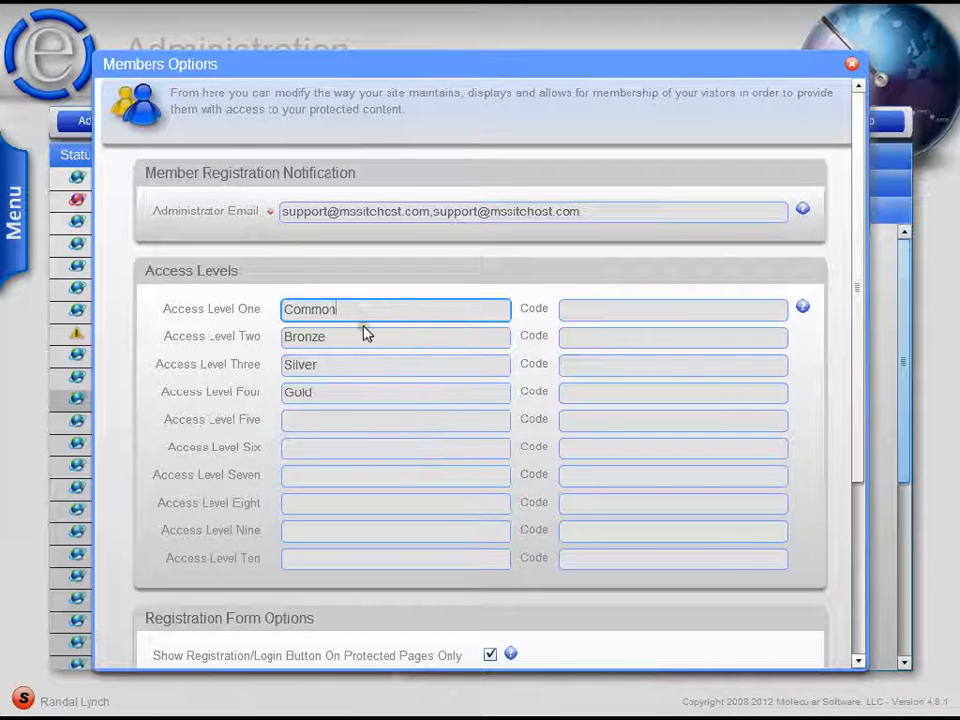
left_click(621, 312)
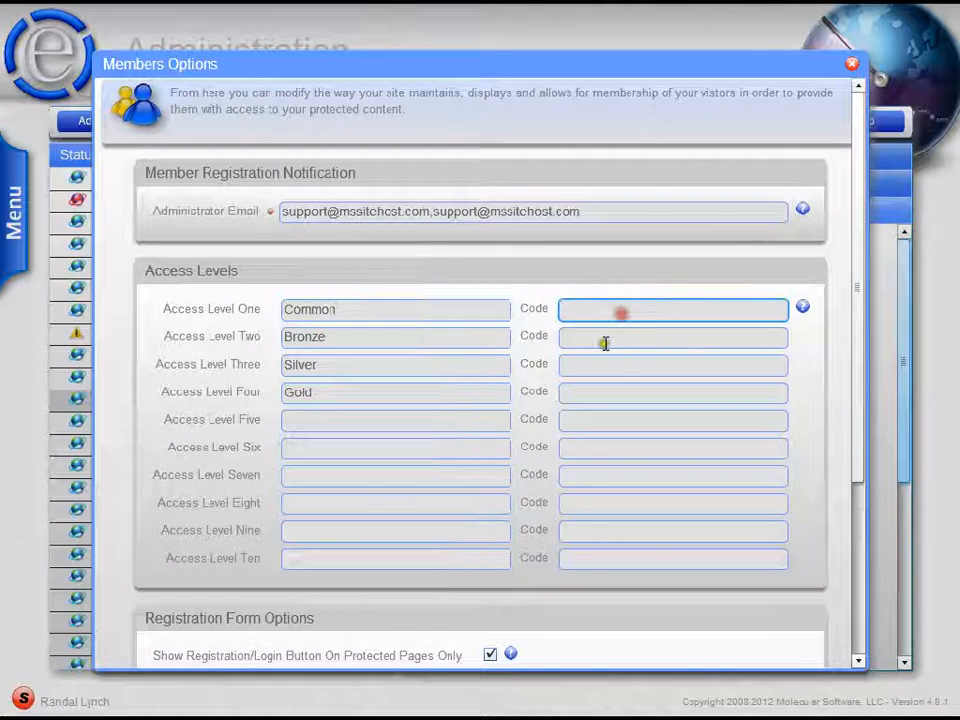
left_click(605, 343)
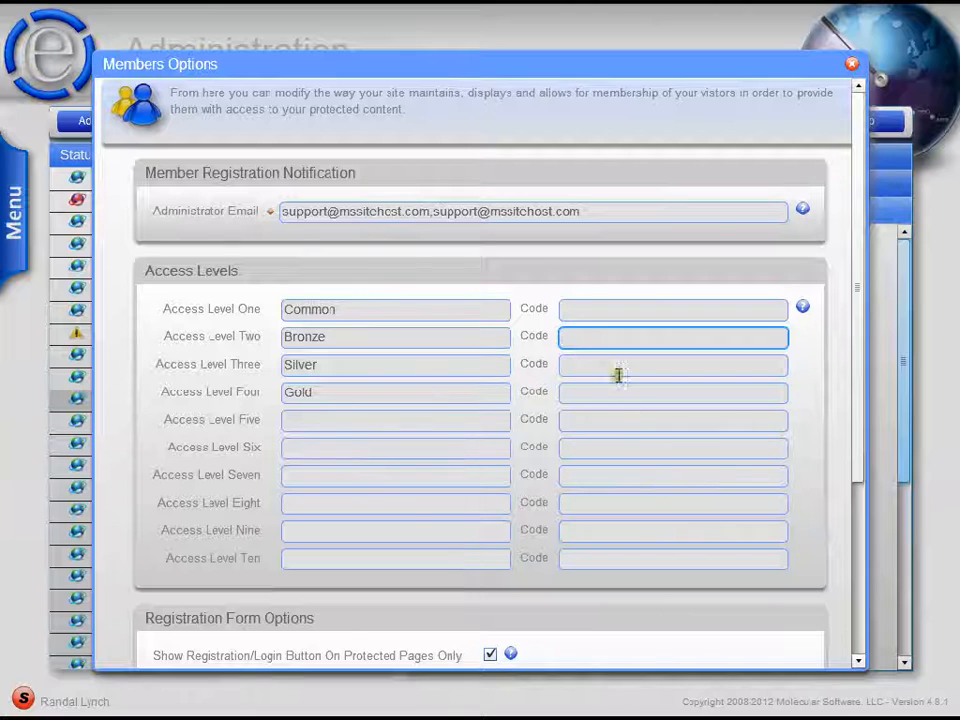
left_click(581, 310)
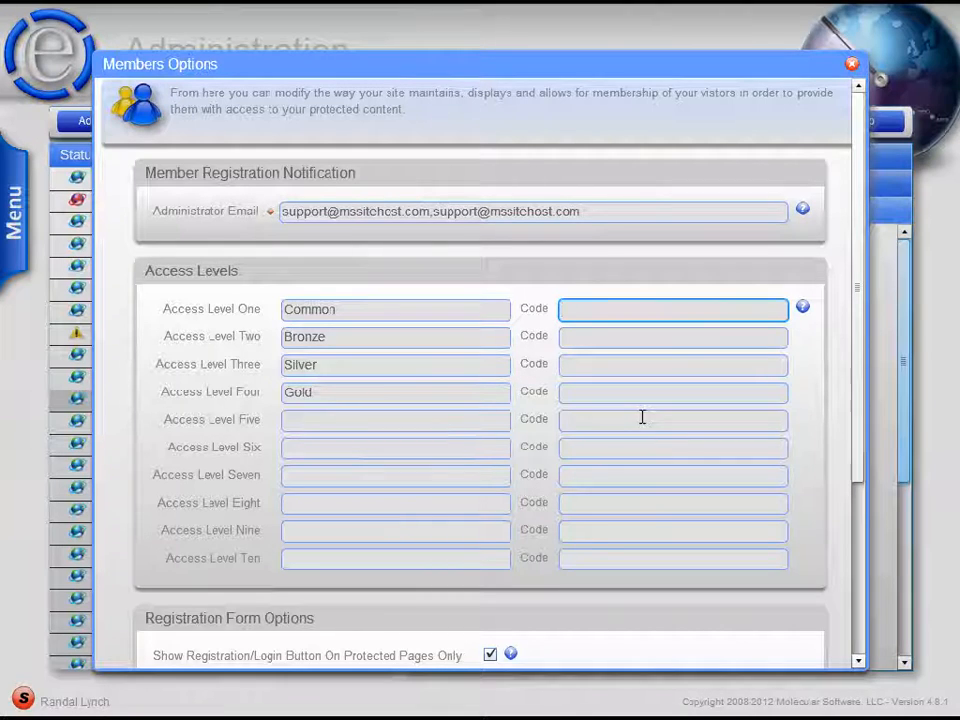
left_click_drag(291, 392, 312, 396)
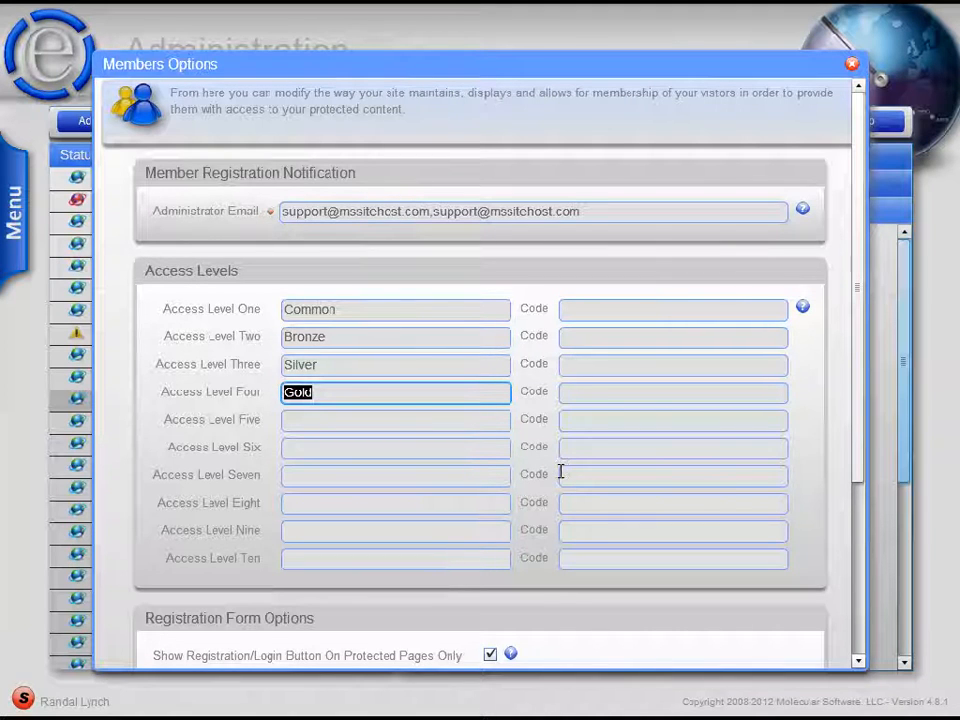
left_click(575, 392)
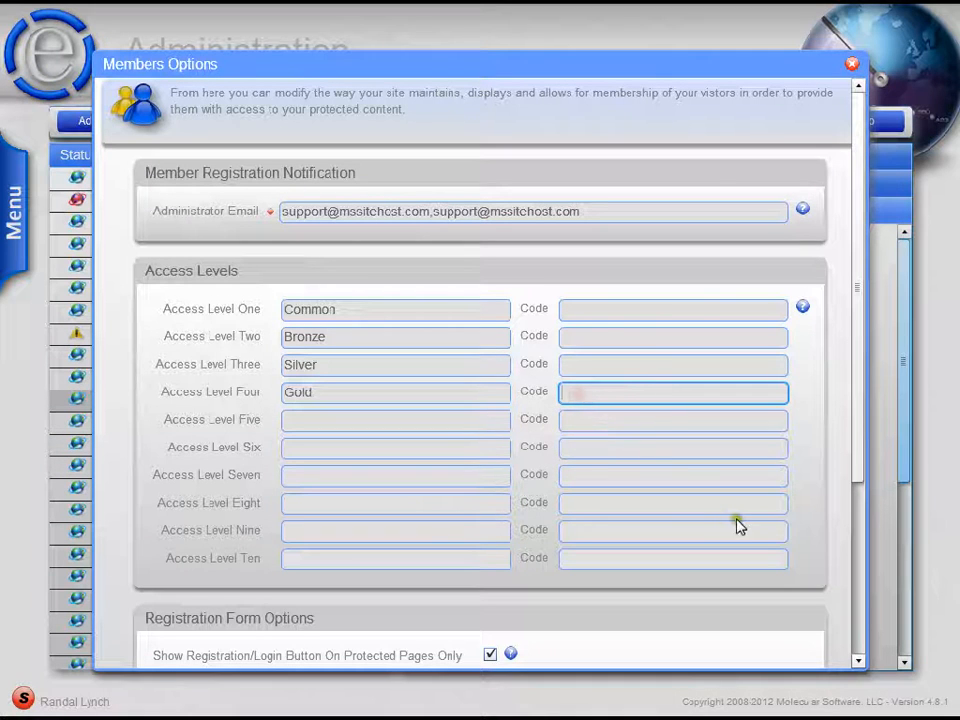
- Enter access codes for access level one (Common) and access level two (Bronze)
left_click(568, 309)
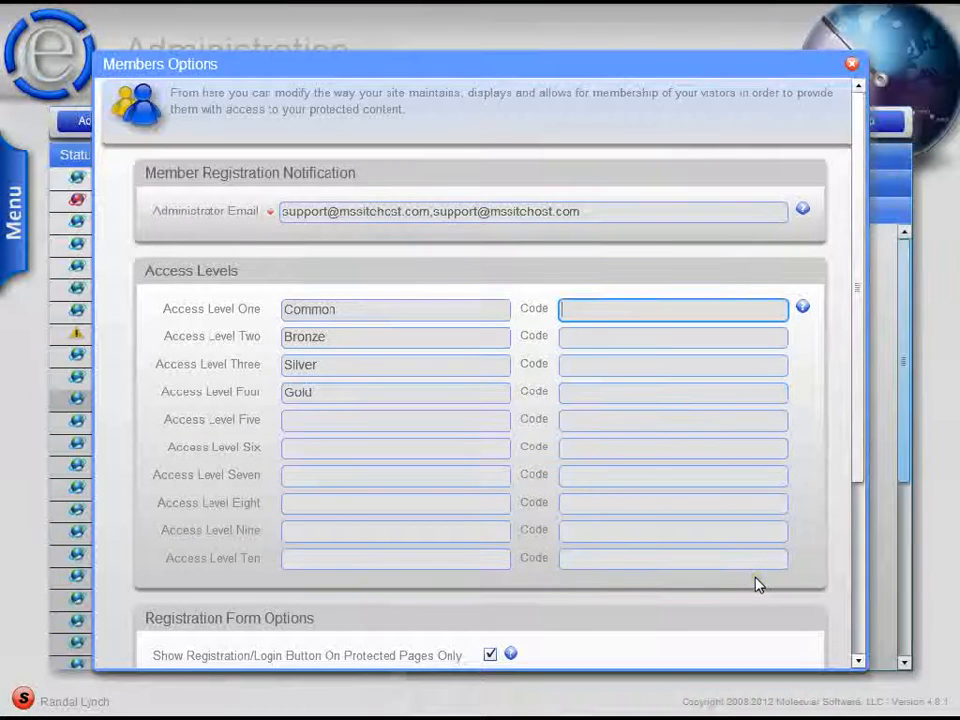
type("C")
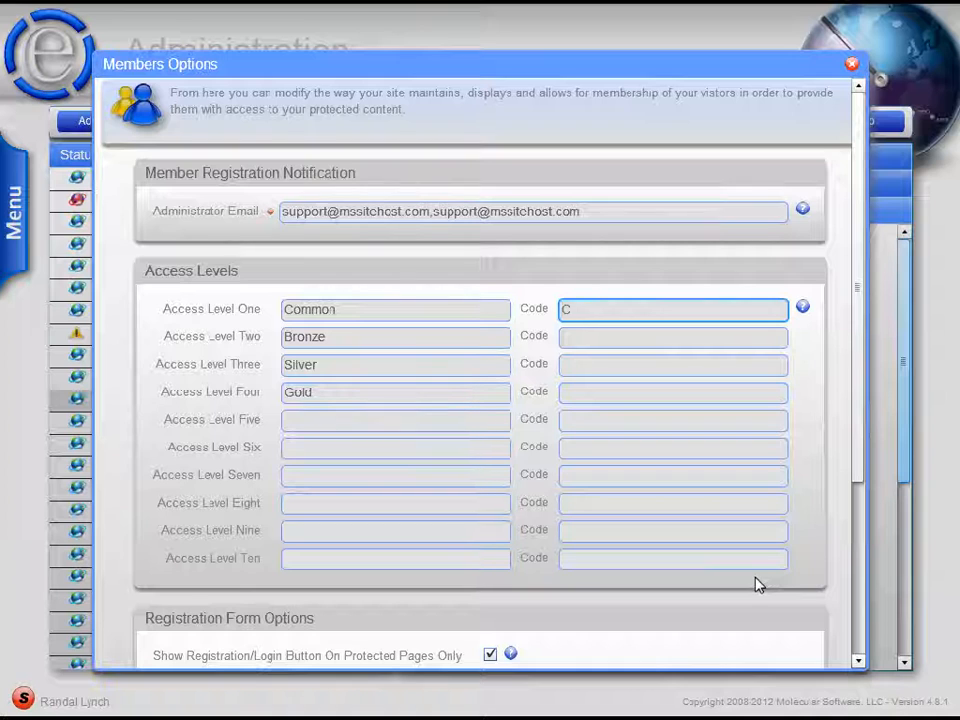
type("ODEone")
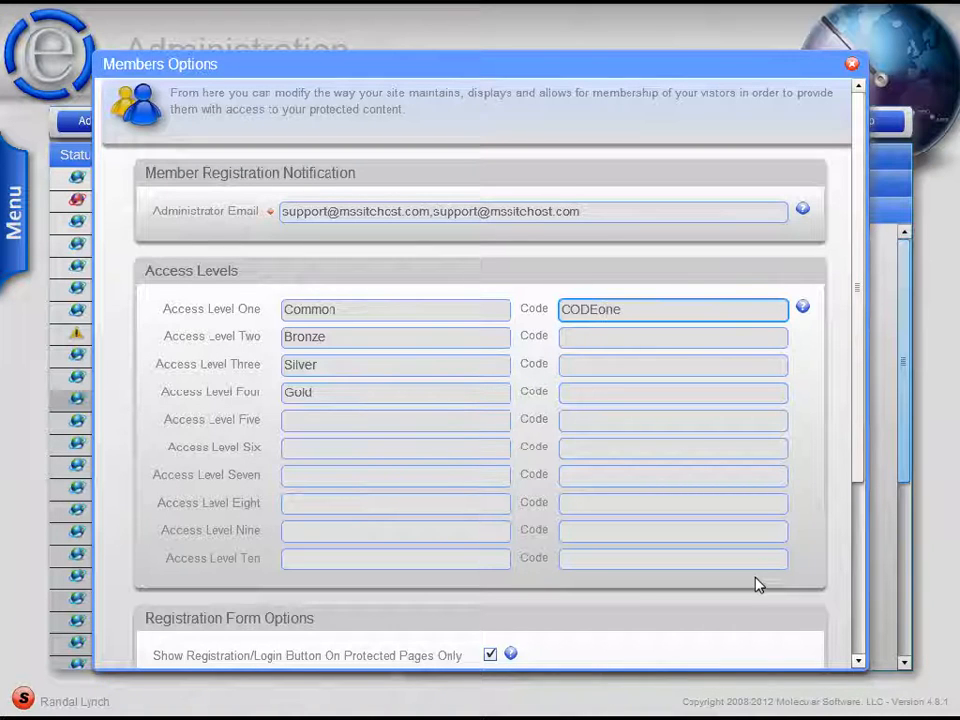
left_click(602, 336)
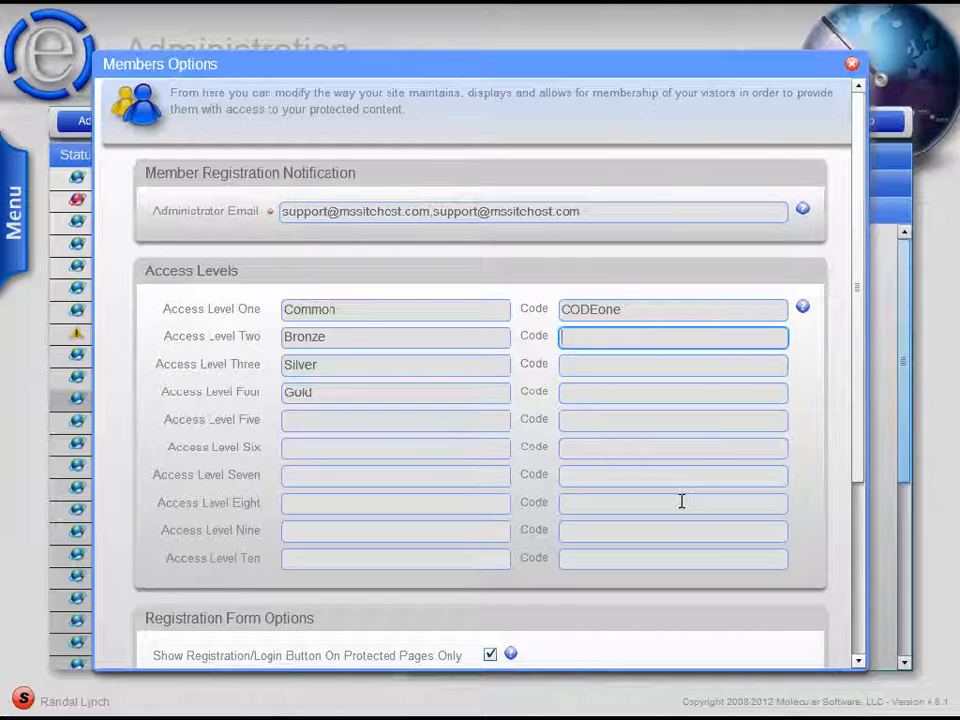
type("CODE")
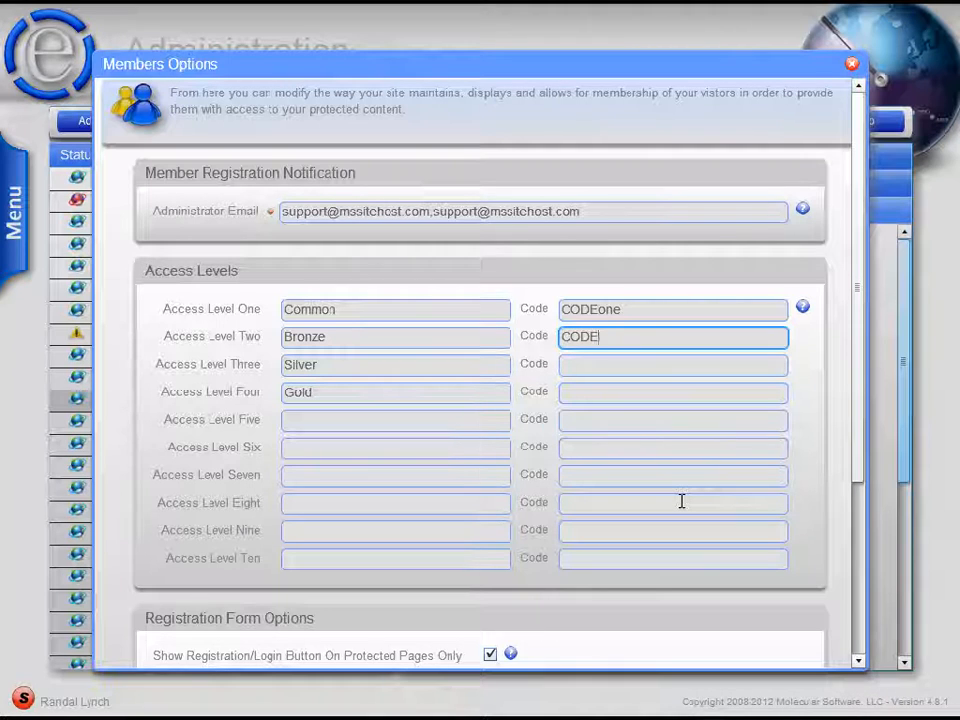
type("two")
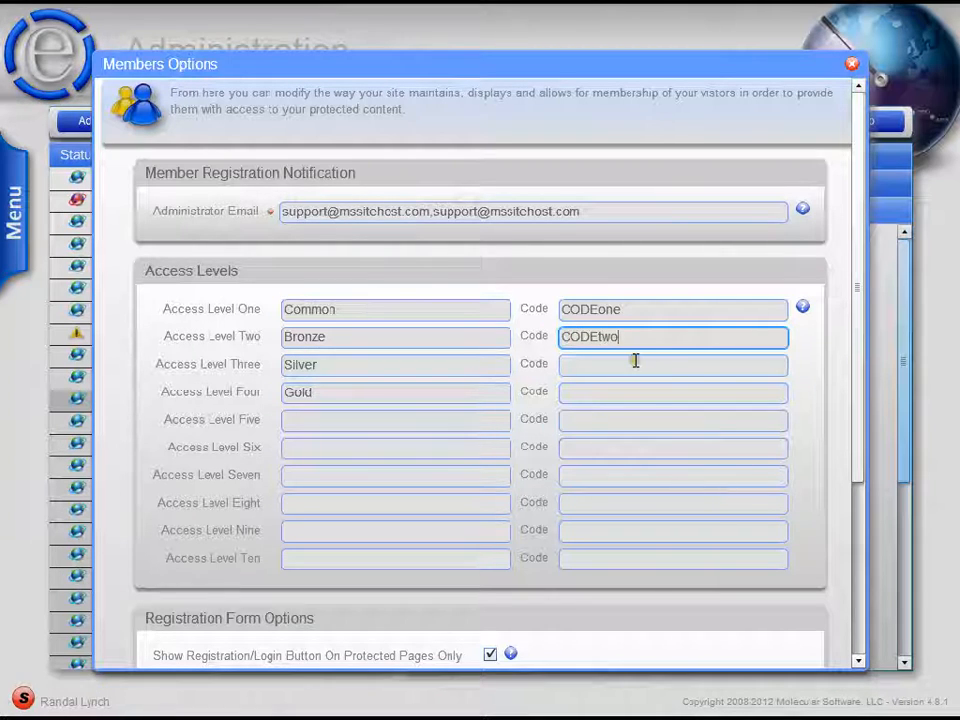
left_click(635, 362)
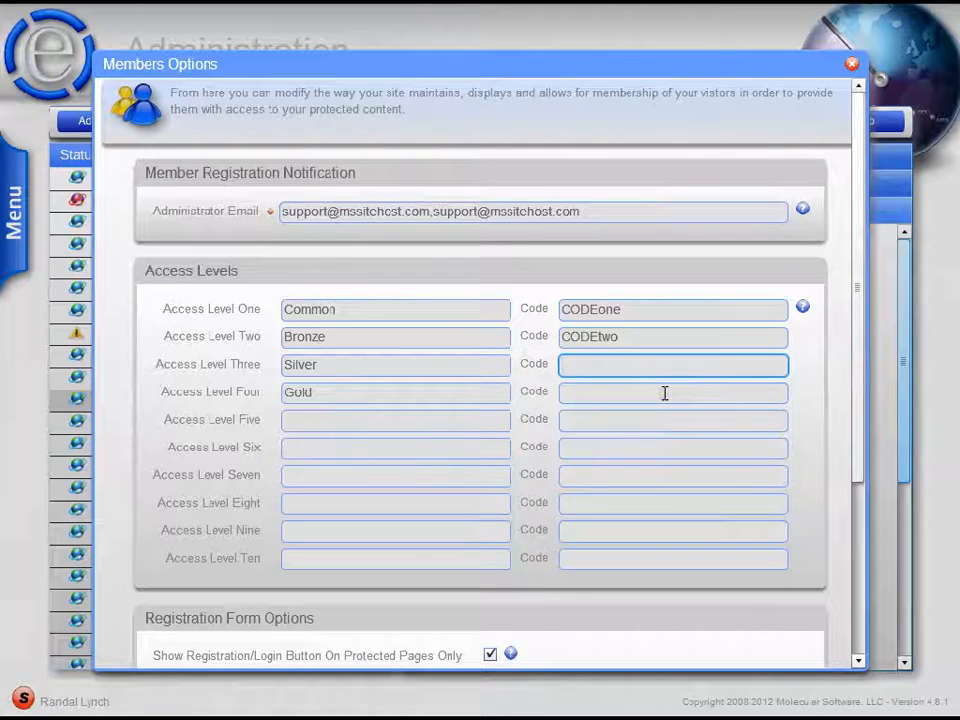
- Examine the registration form options with the custom form choices, and view the demo site's About Us page
left_click_drag(845, 355, 853, 536)
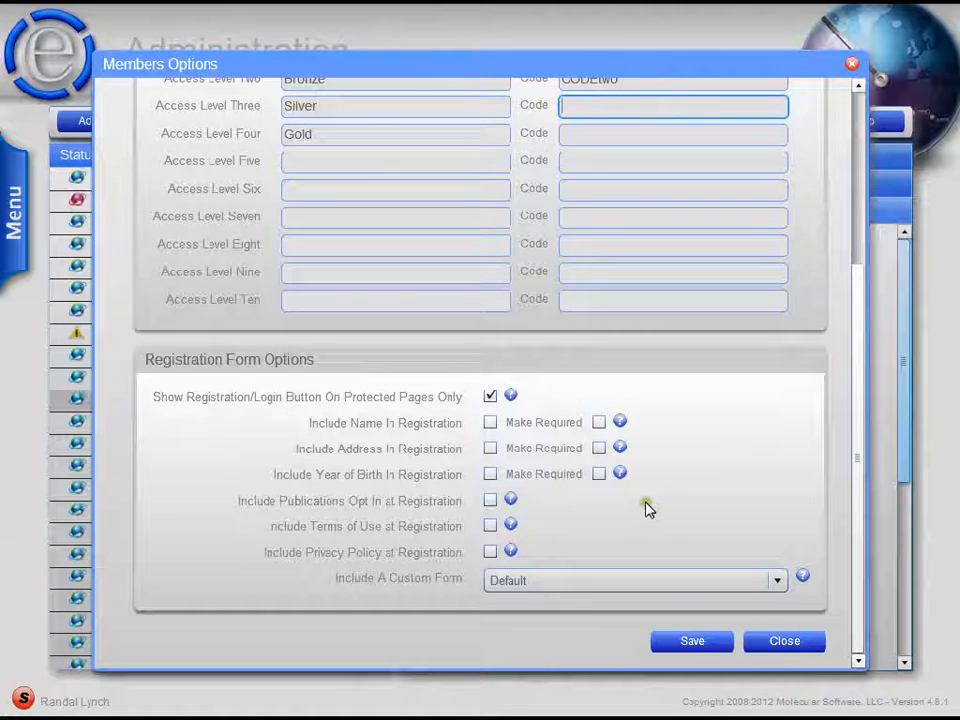
left_click(695, 585)
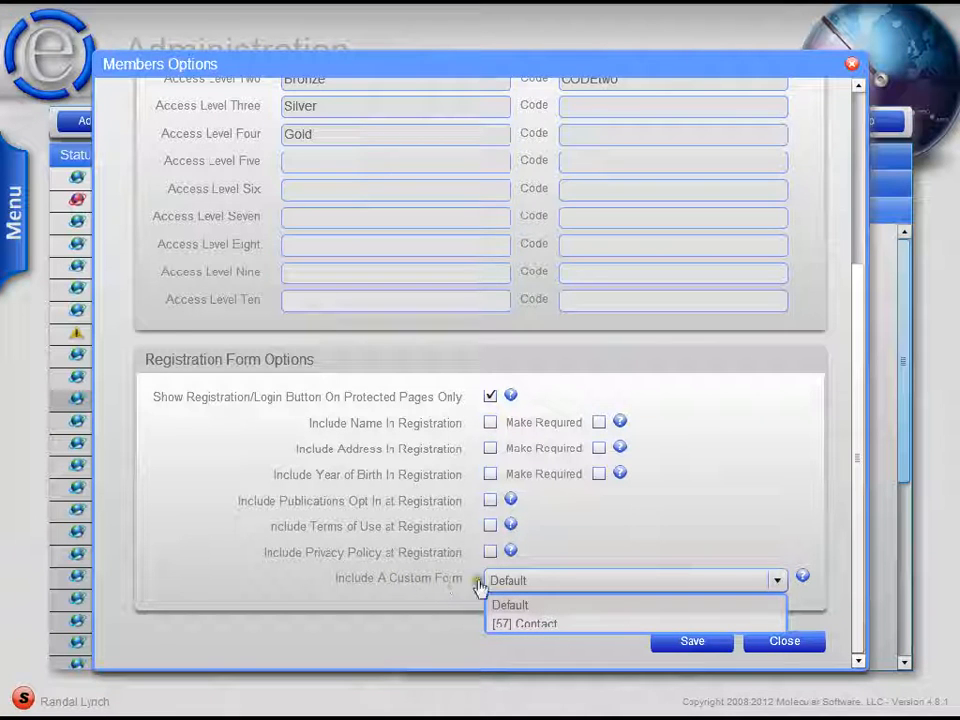
left_click(664, 521)
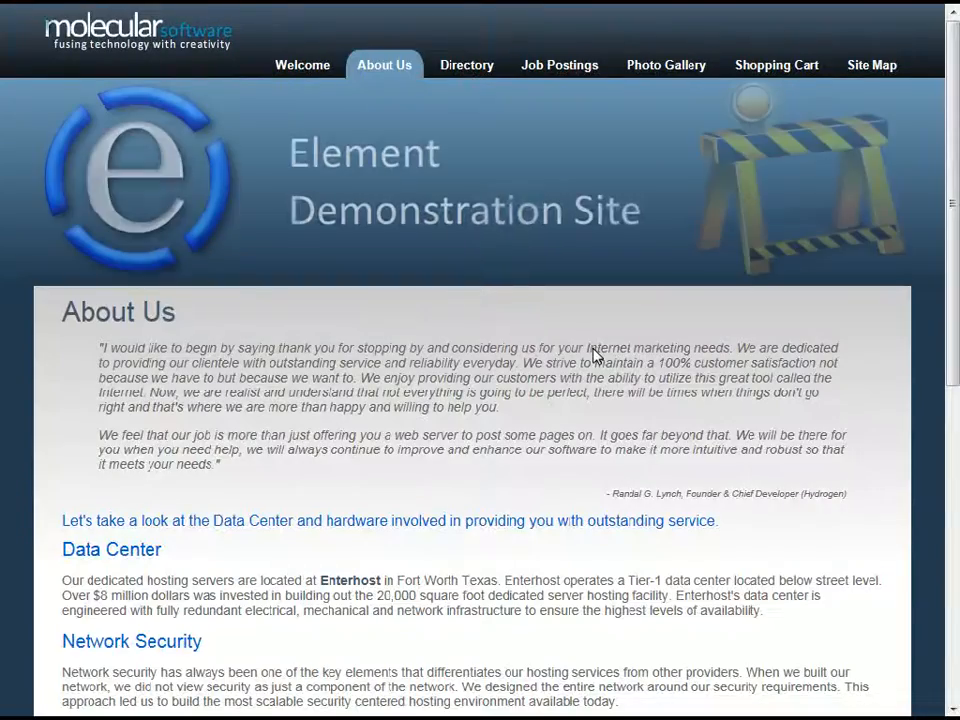
mouse_move(953, 180)
left_mouse_down()
mouse_move(943, 443)
mouse_move(955, 163)
left_mouse_up()
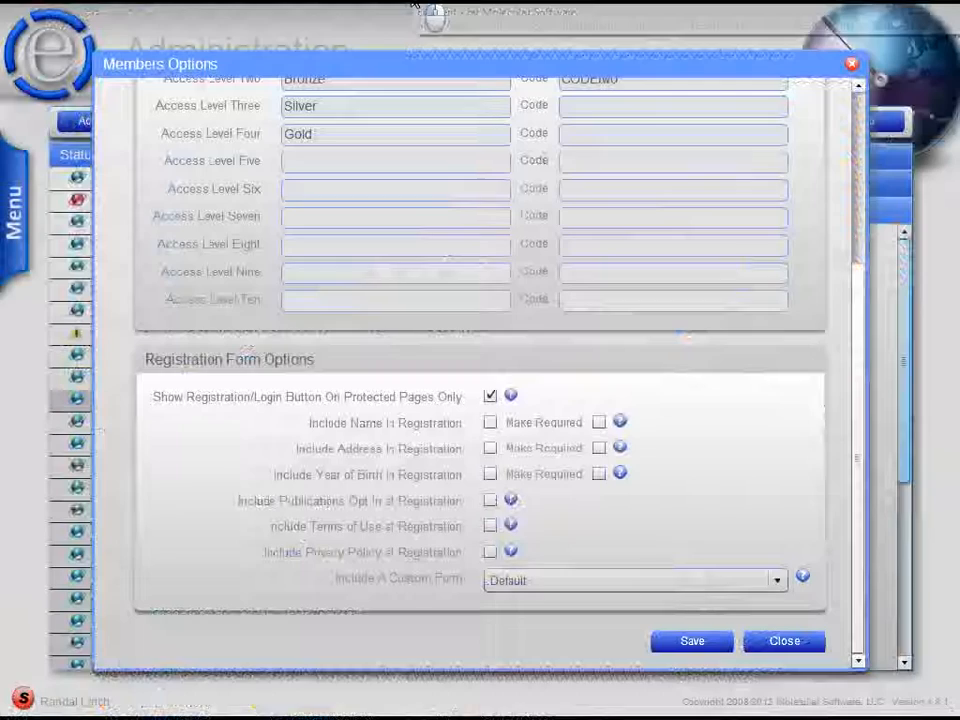
- Close Members Options without saving and open Element Demo Site in Content Management
left_click(851, 65)
mouse_move(30, 240)
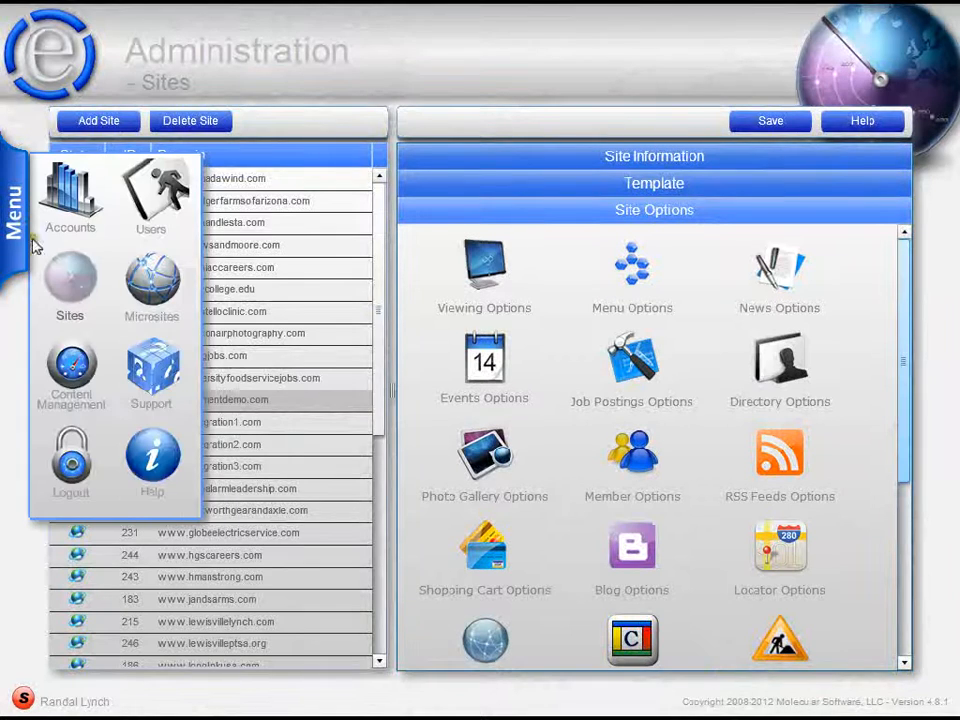
left_click(71, 365)
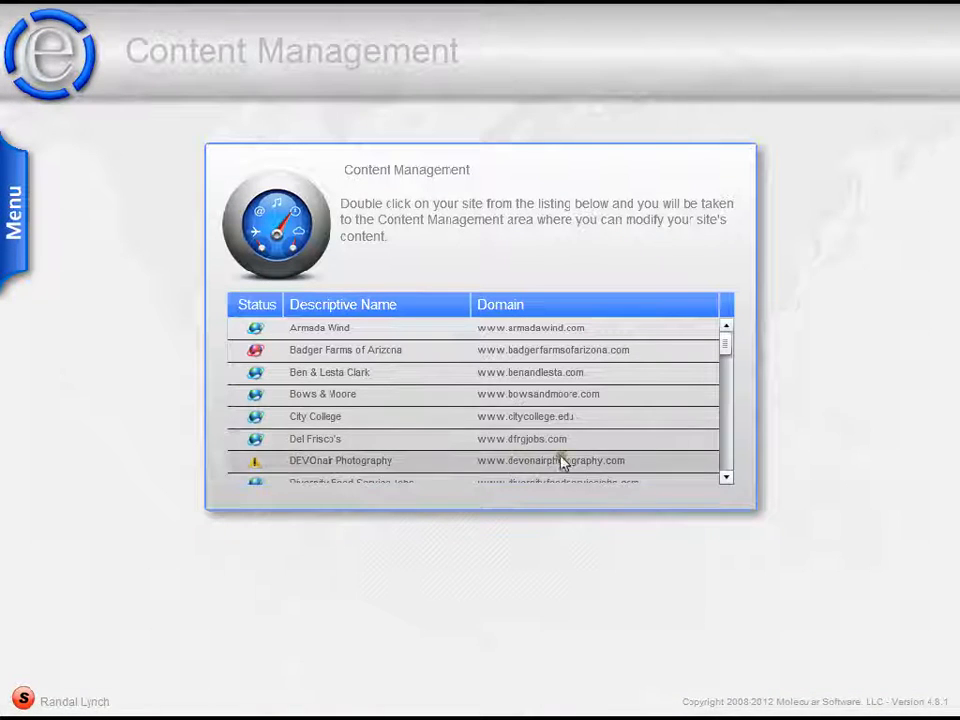
left_click(724, 476)
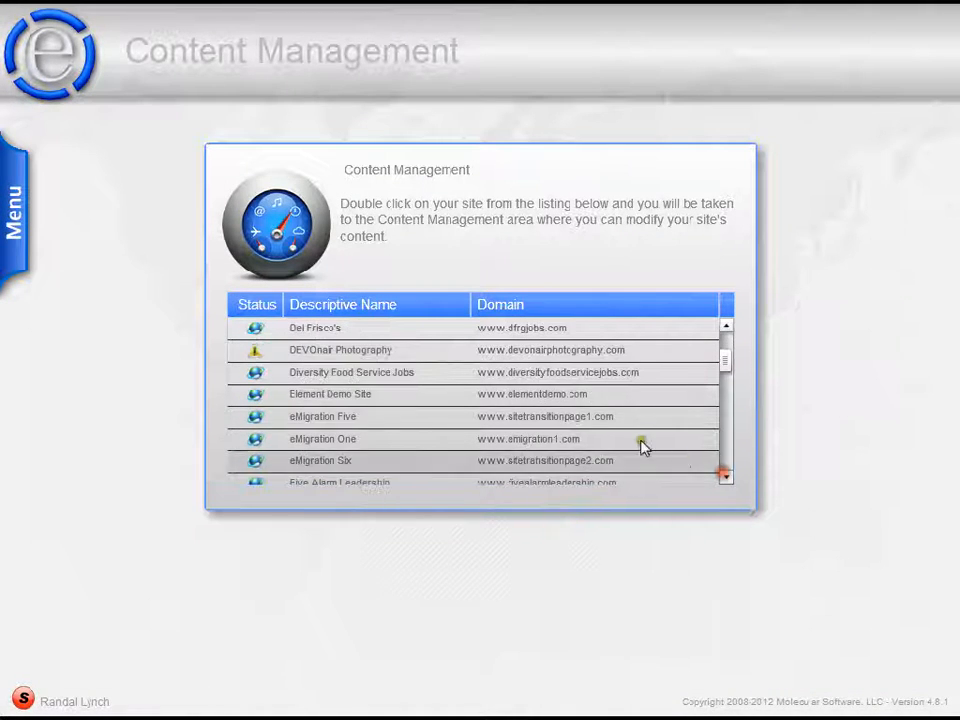
double_click(602, 395)
- Set the access level of the About Us web page to Bronze in its page options and save the page
mouse_move(22, 215)
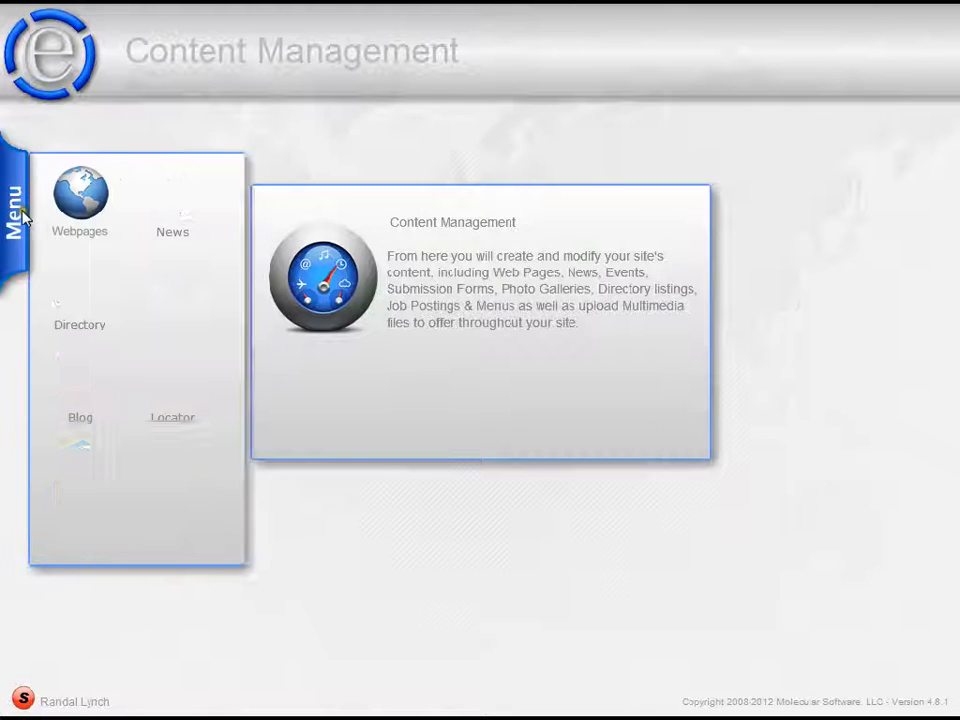
left_click(64, 200)
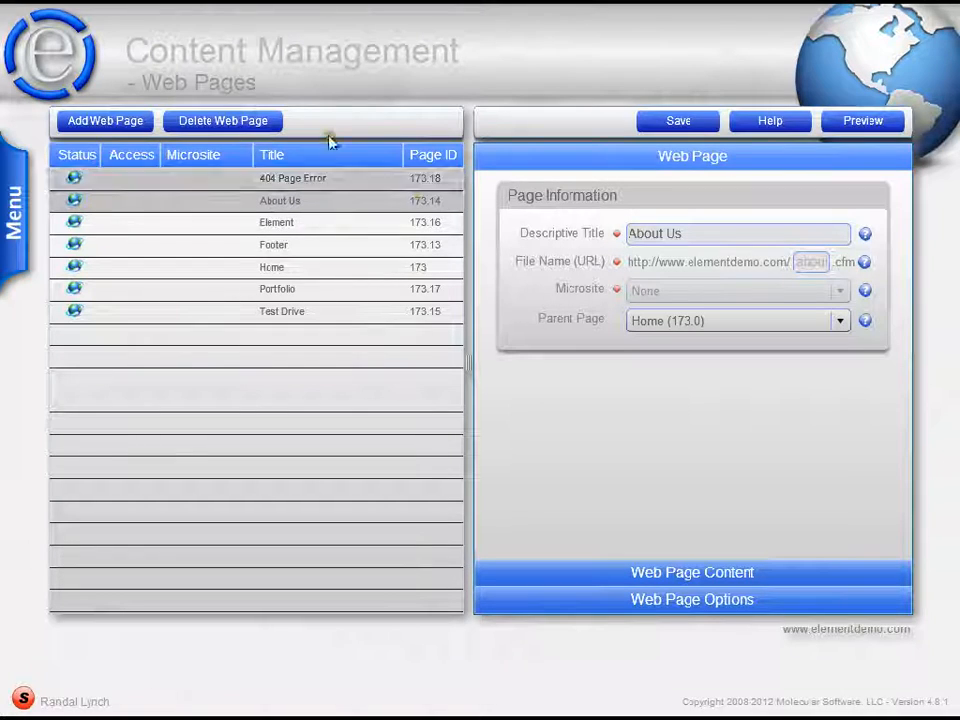
left_click(658, 601)
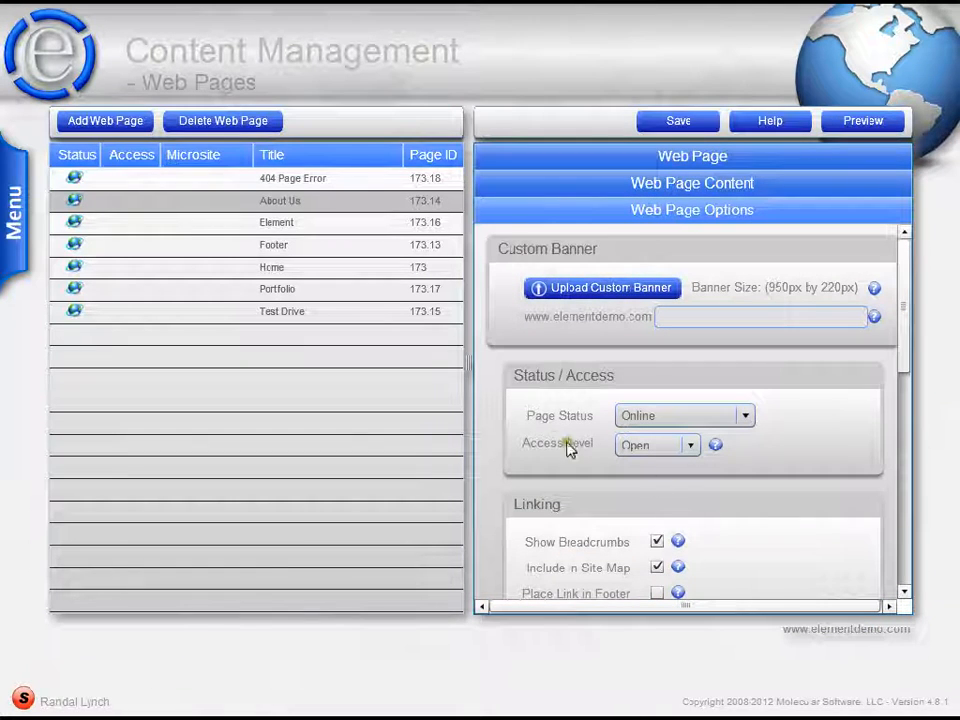
left_click(675, 446)
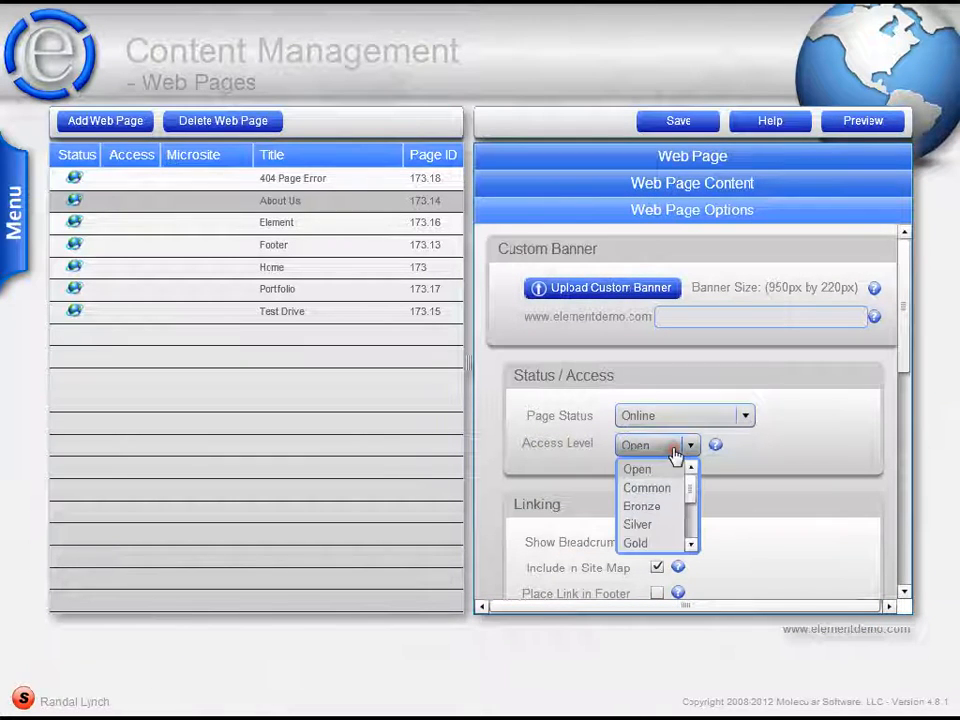
left_click(663, 507)
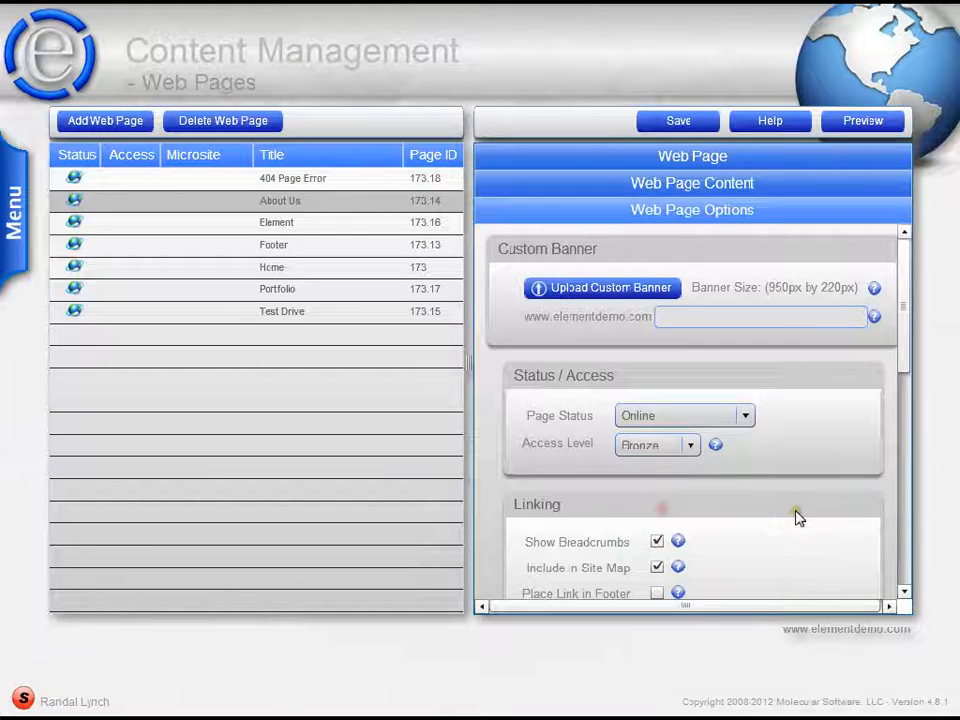
left_click(678, 121)
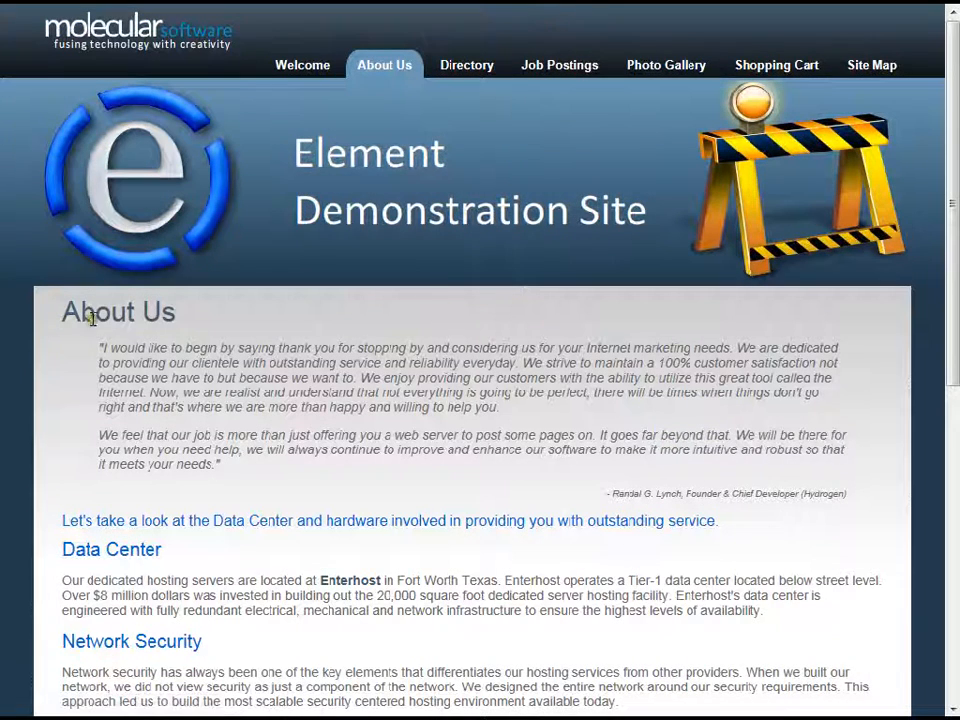
- Check the demo site's About Us, Welcome and Site Map pages for content protection and the Register and Login buttons
left_click(280, 3)
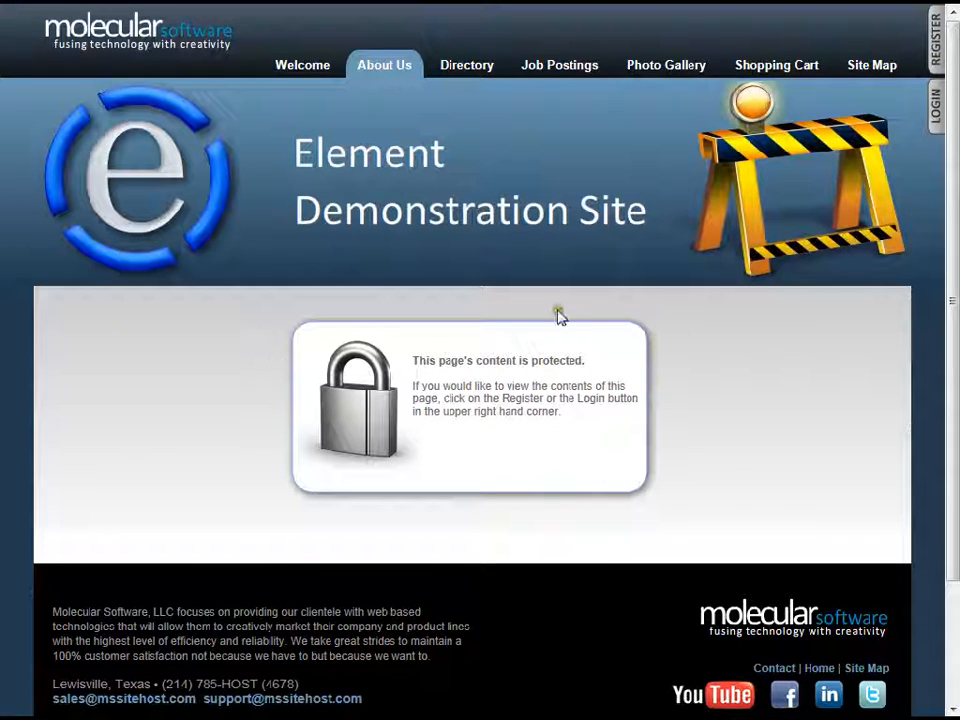
left_click(313, 75)
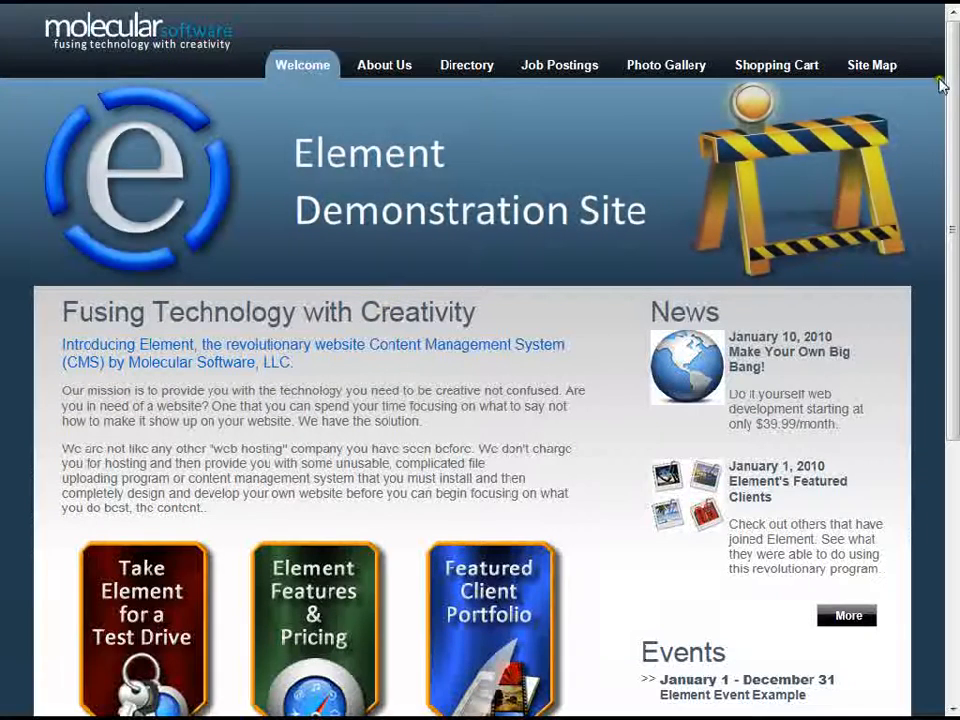
left_click(880, 66)
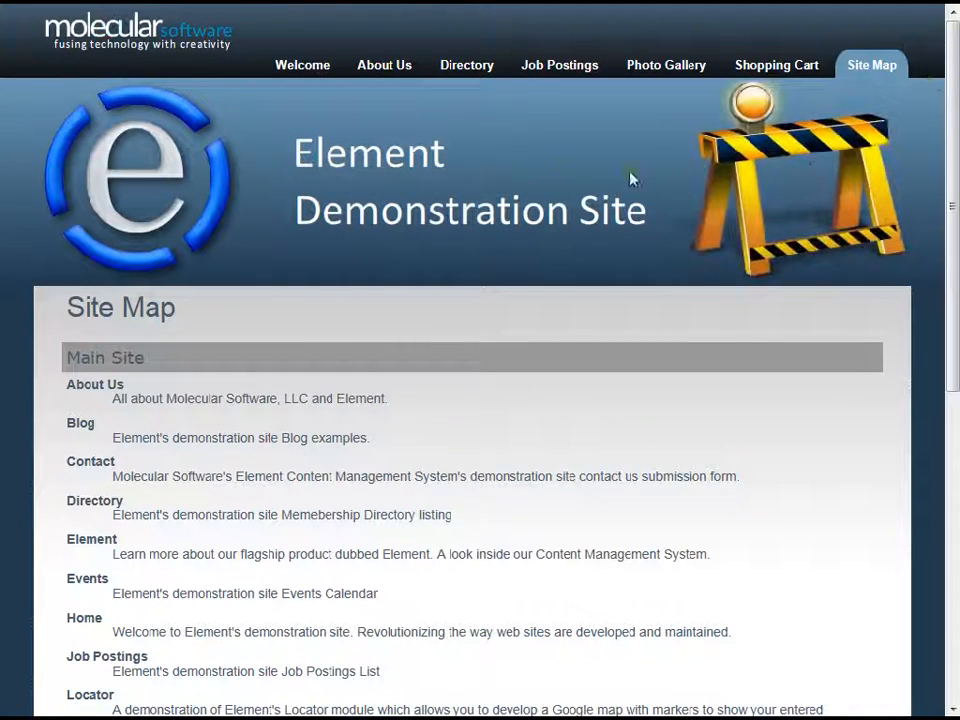
left_click(393, 76)
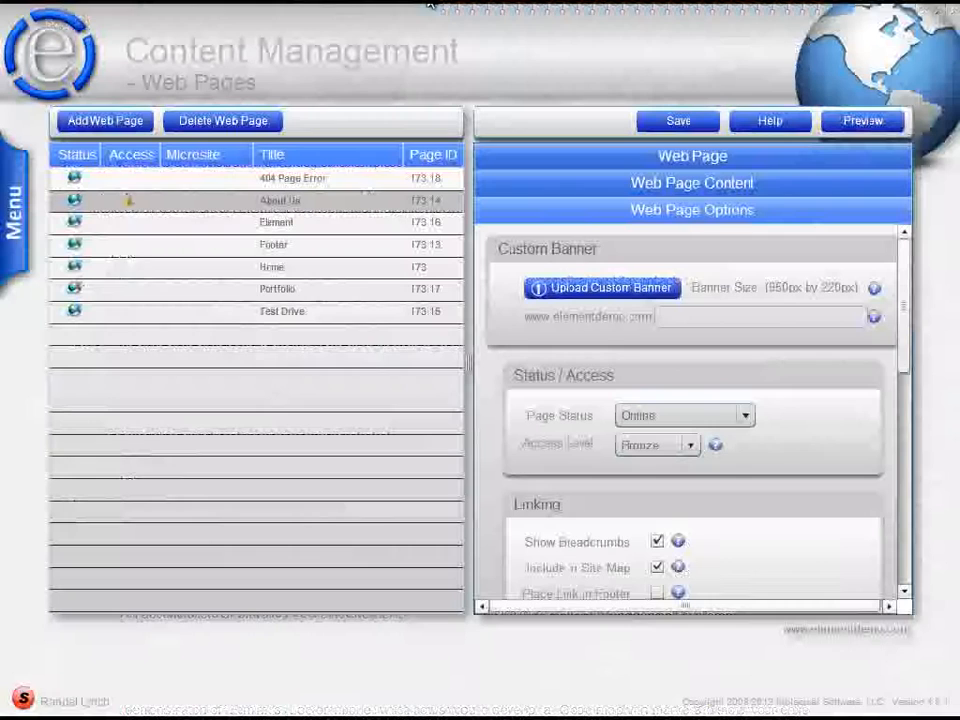
left_click(16, 158)
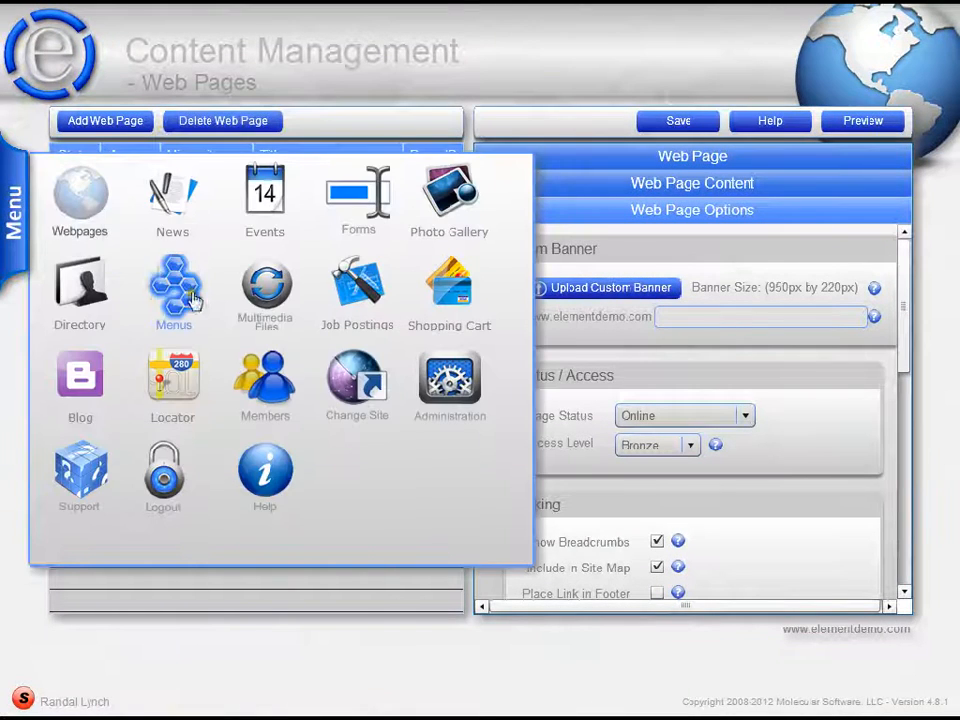
left_click(467, 383)
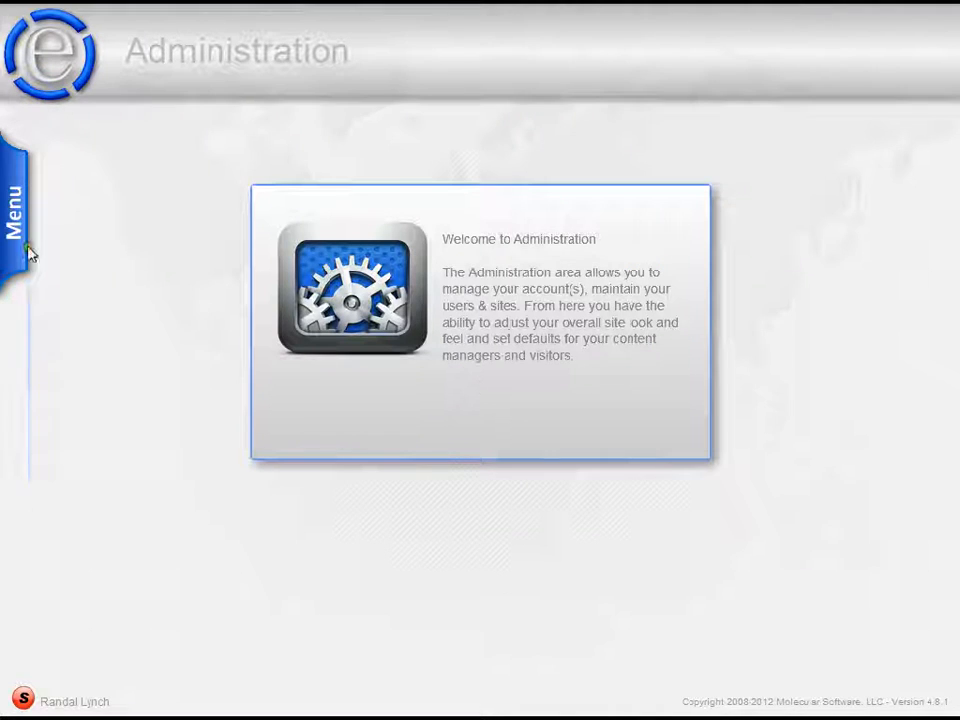
left_click(22, 250)
left_click(64, 278)
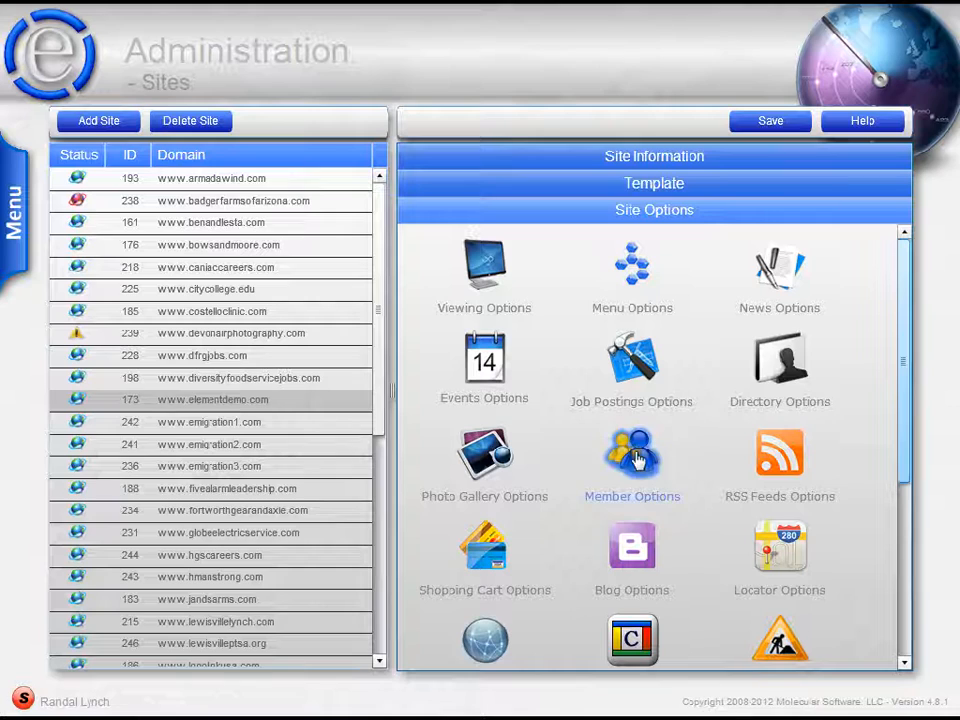
left_click(632, 455)
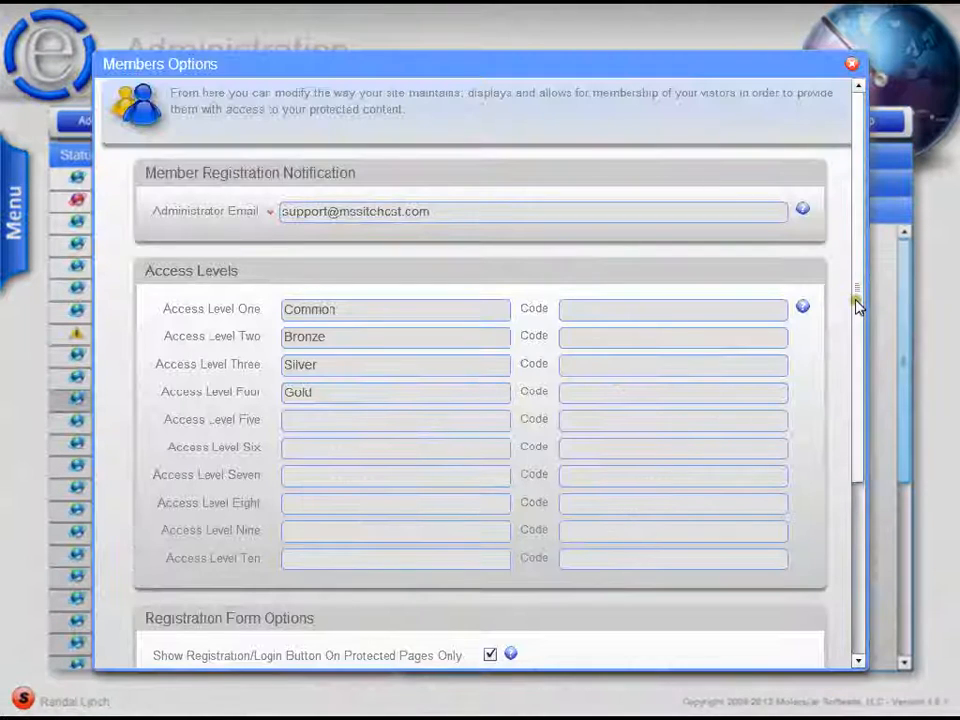
left_click_drag(855, 300, 853, 497)
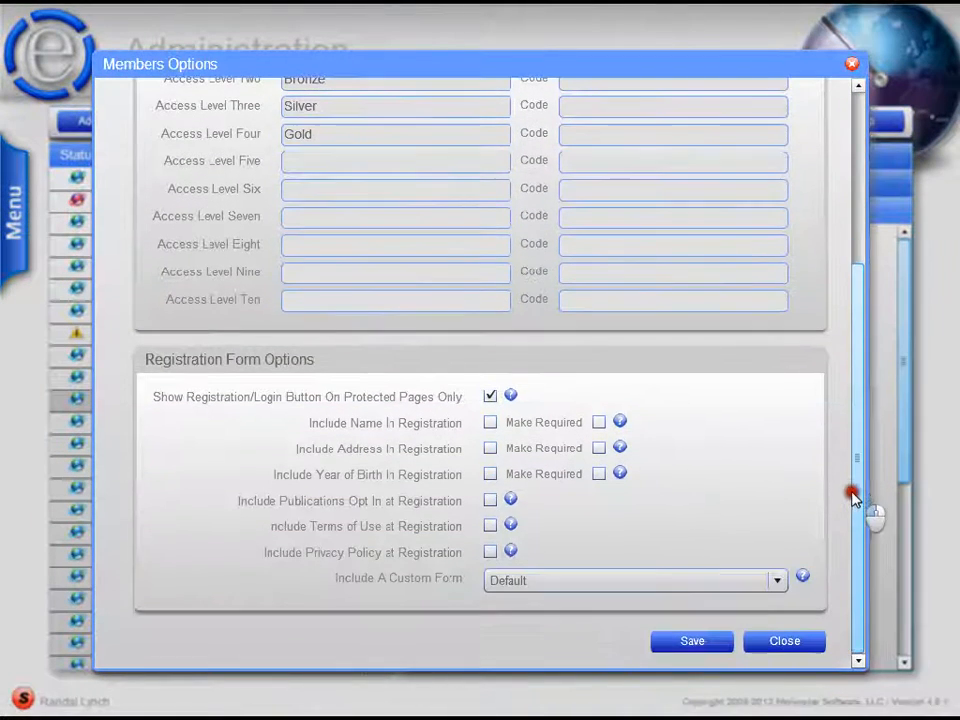
- Turn off showing the registration/login button on protected pages only, save, and check the demo site's Welcome, Site Map and About Us pages
left_click(490, 397)
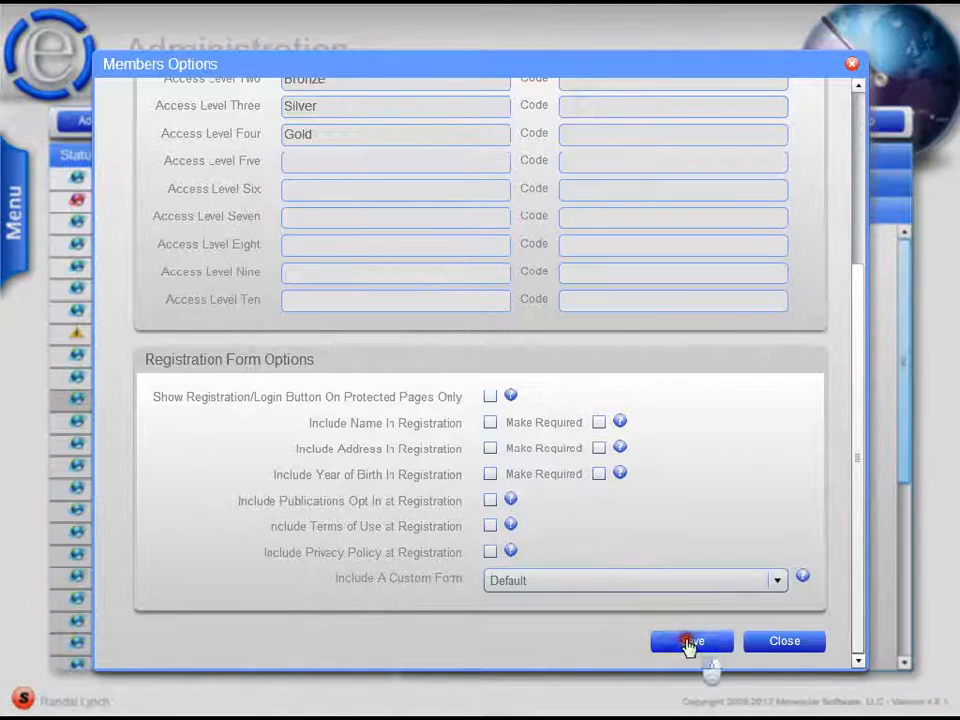
left_click(581, 6)
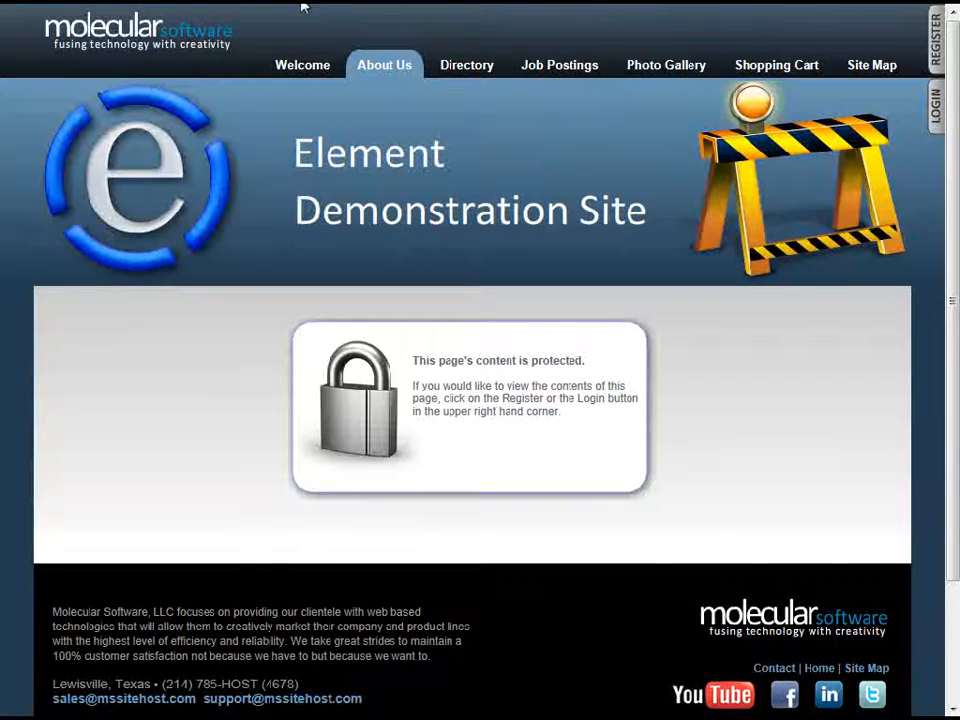
left_click(292, 66)
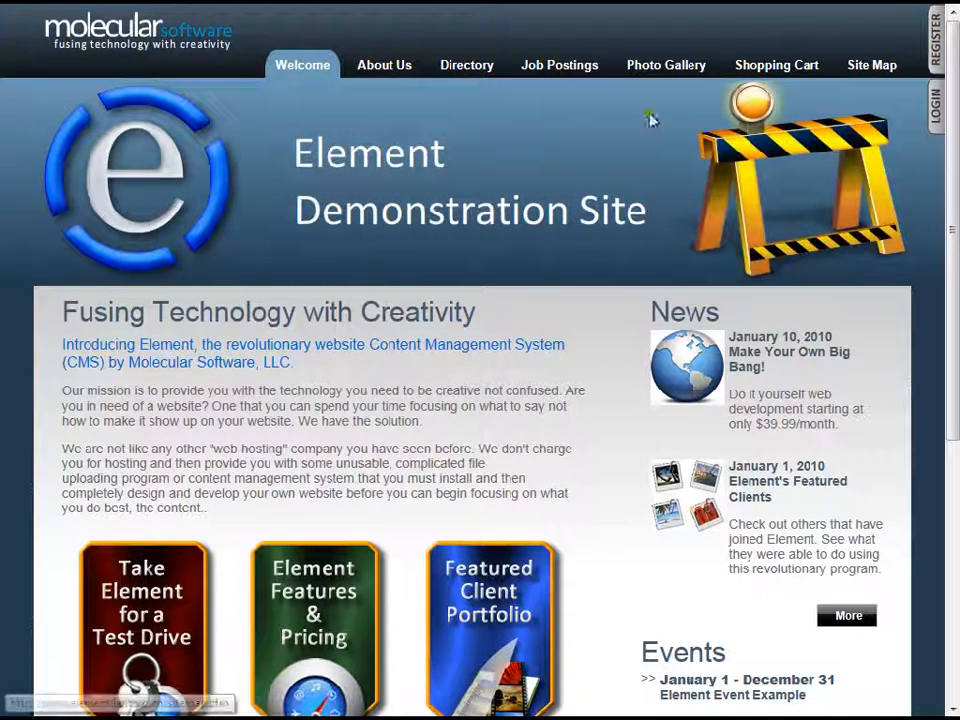
left_click(886, 65)
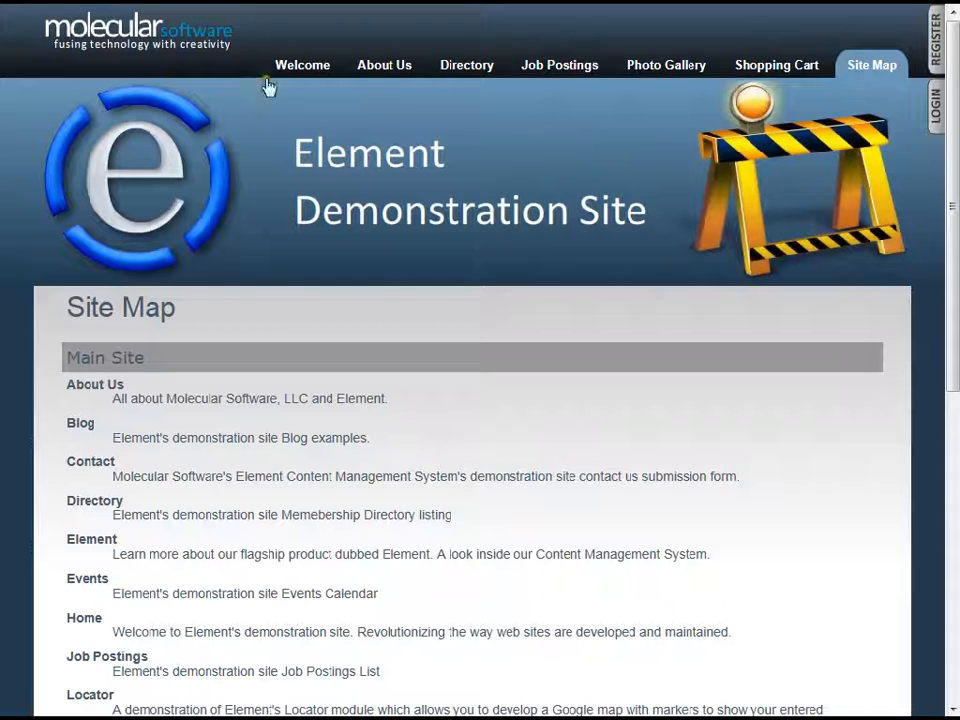
left_click(404, 66)
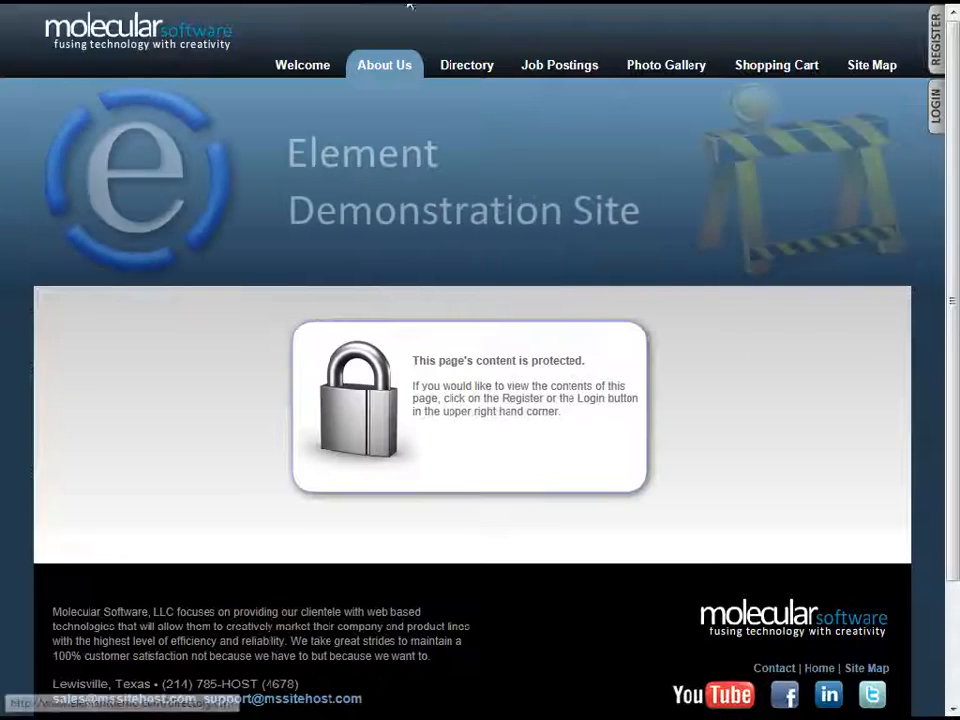
- Turn showing the registration/login button on protected pages only back on and save the member options
left_click(408, 3)
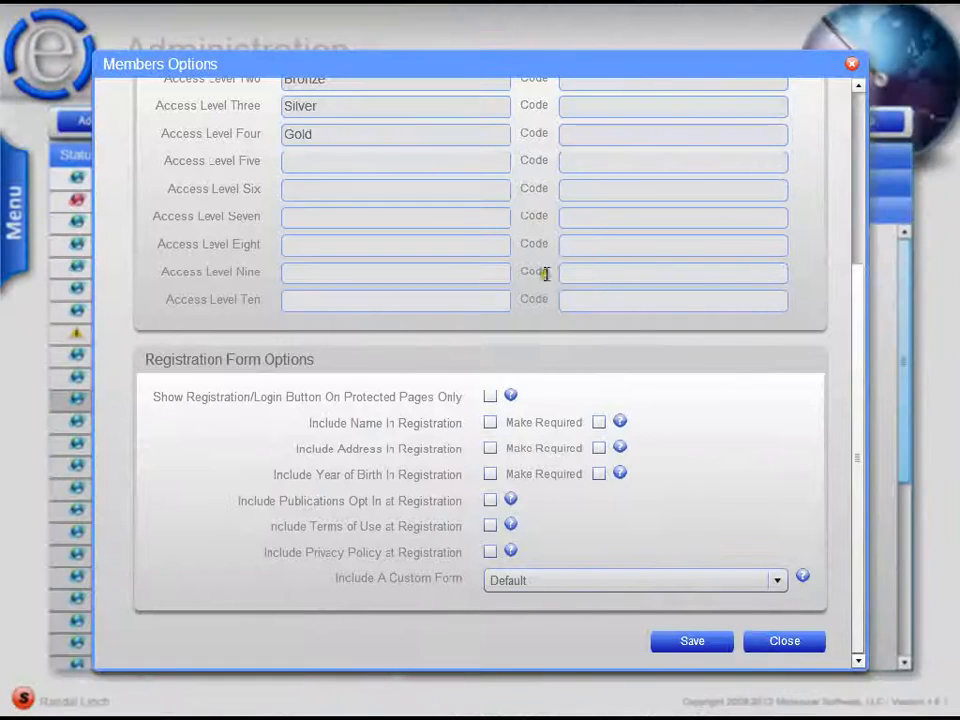
left_click(489, 397)
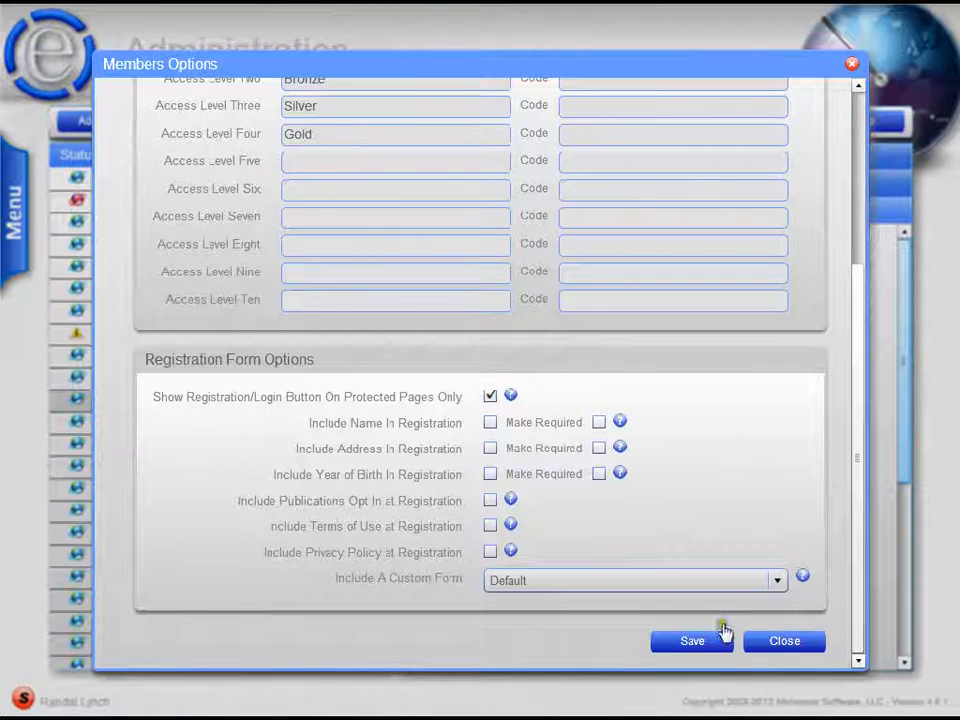
left_click(706, 644)
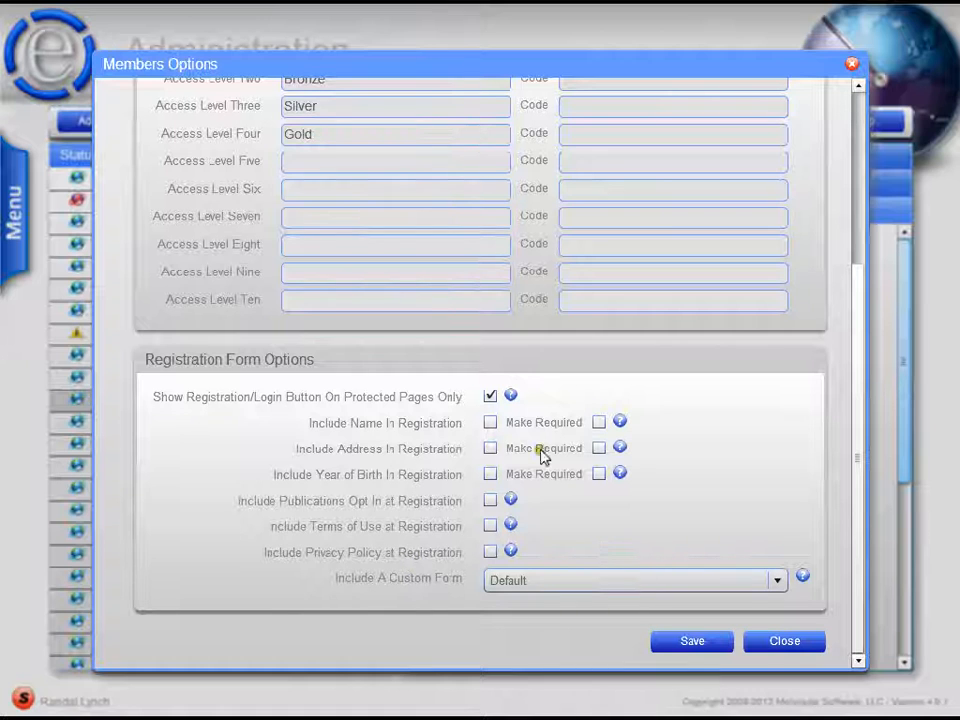
- View the membership registration form from the protected About Us page of the demo site
left_click(590, 6)
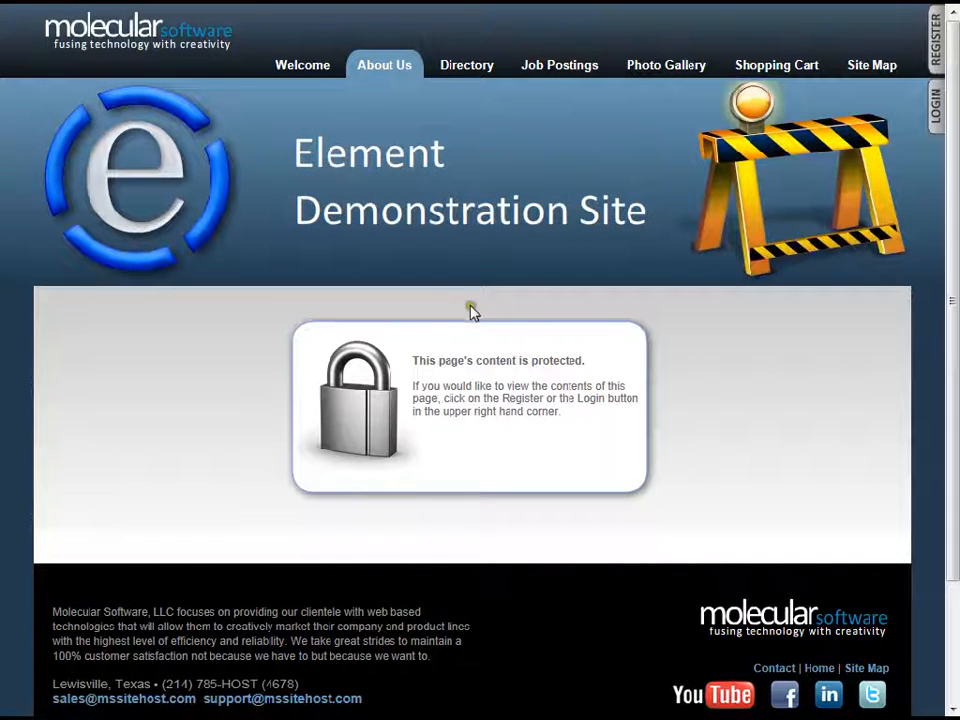
left_click(928, 37)
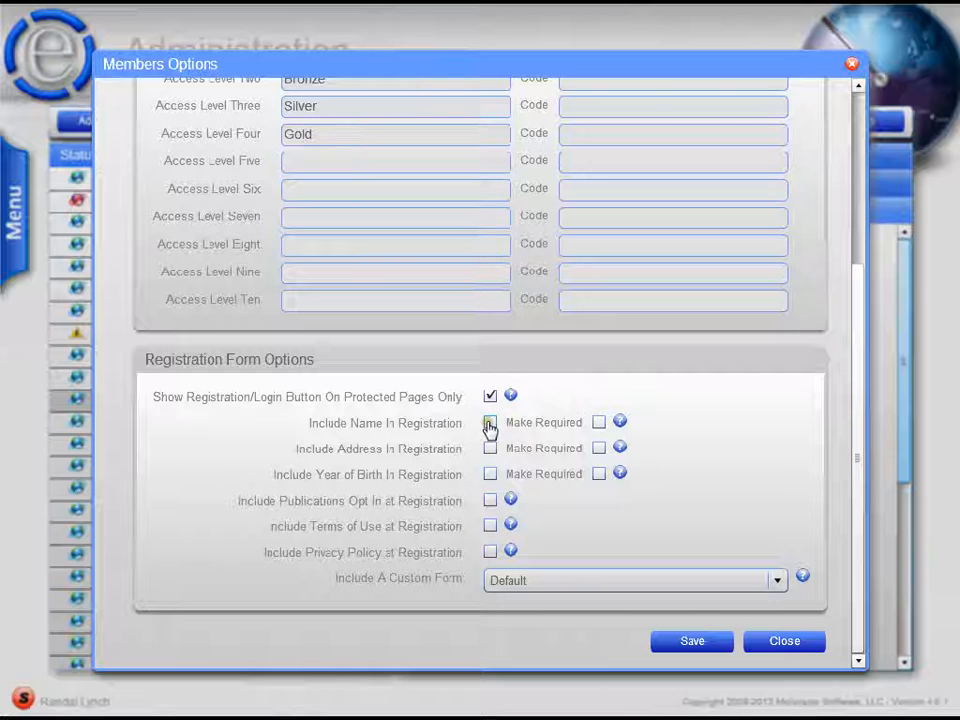
- Include a required name, plus address, year of birth and publications opt-in at registration, and reopen the demo site's registration form
left_click(489, 424)
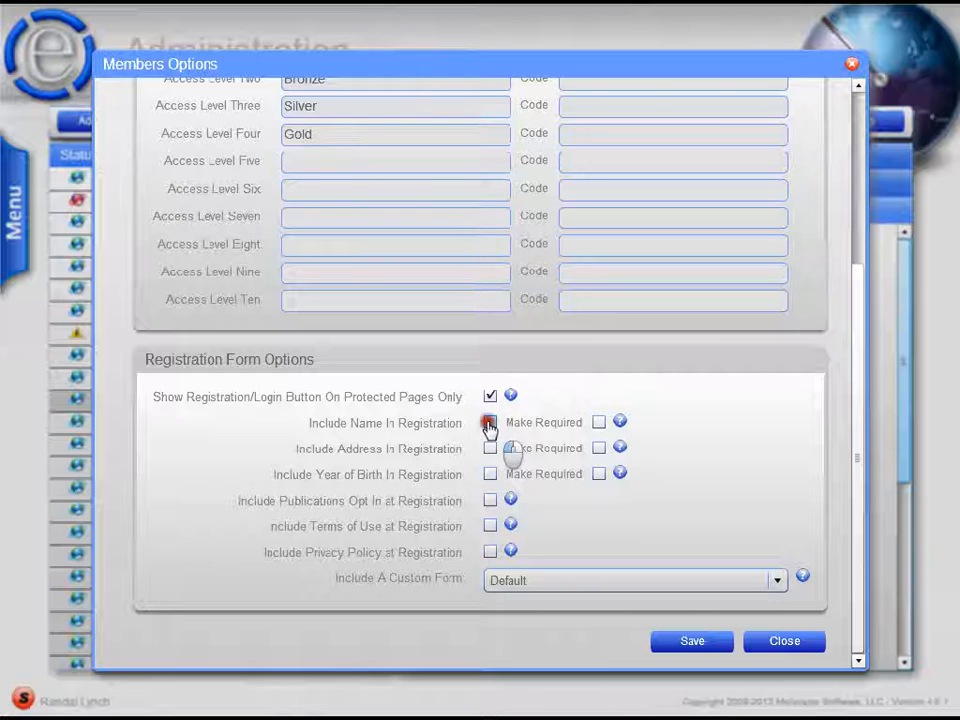
left_click(598, 423)
left_click(490, 450)
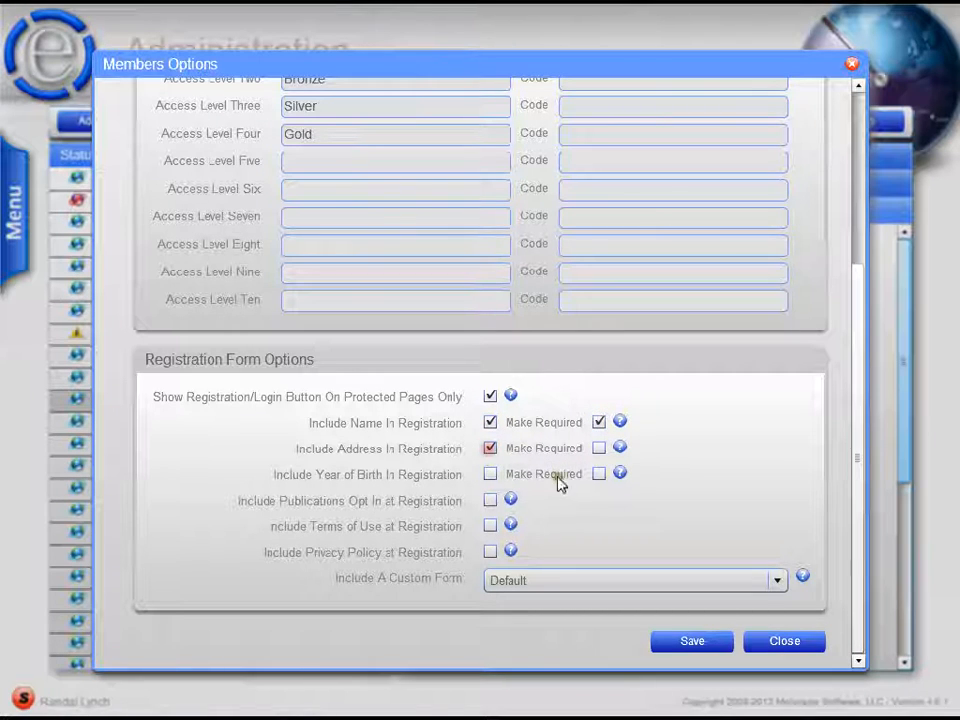
left_click(489, 475)
left_click(489, 500)
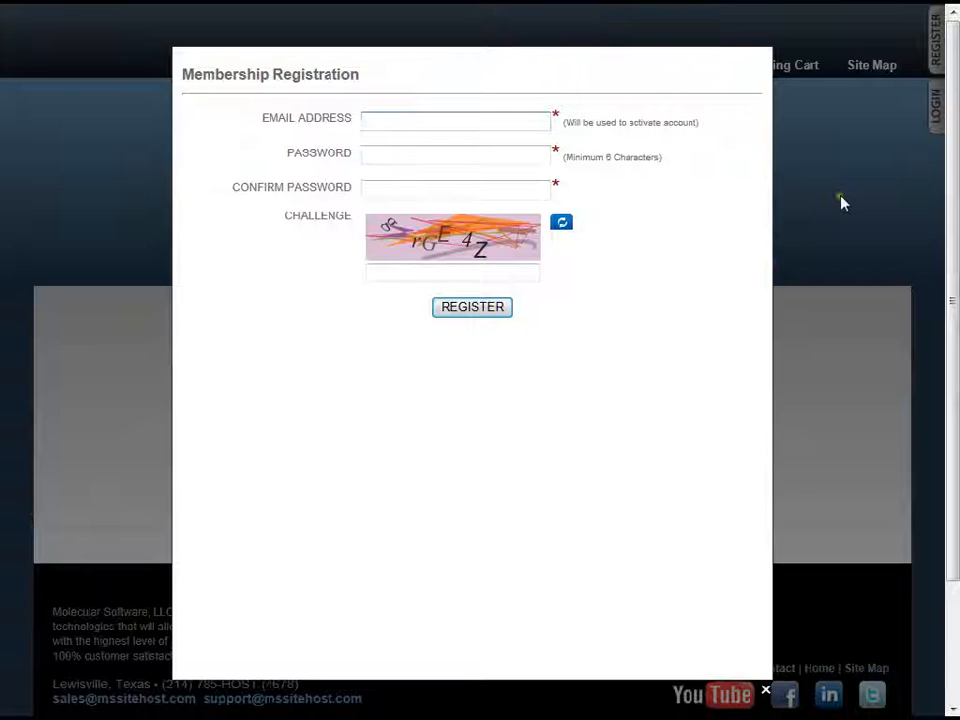
left_click(840, 203)
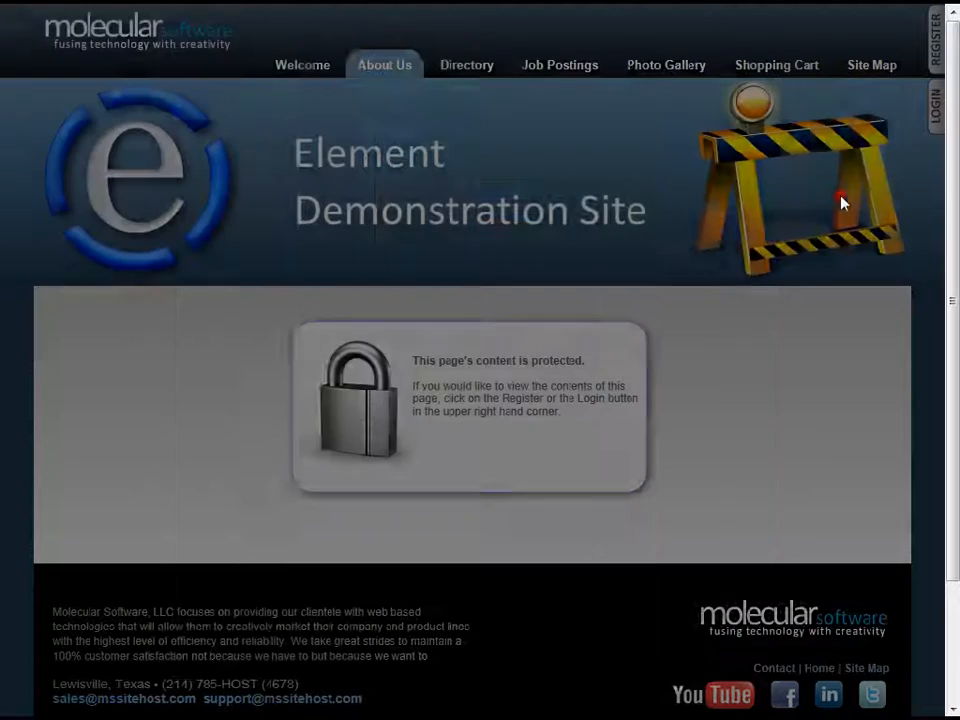
left_click(926, 55)
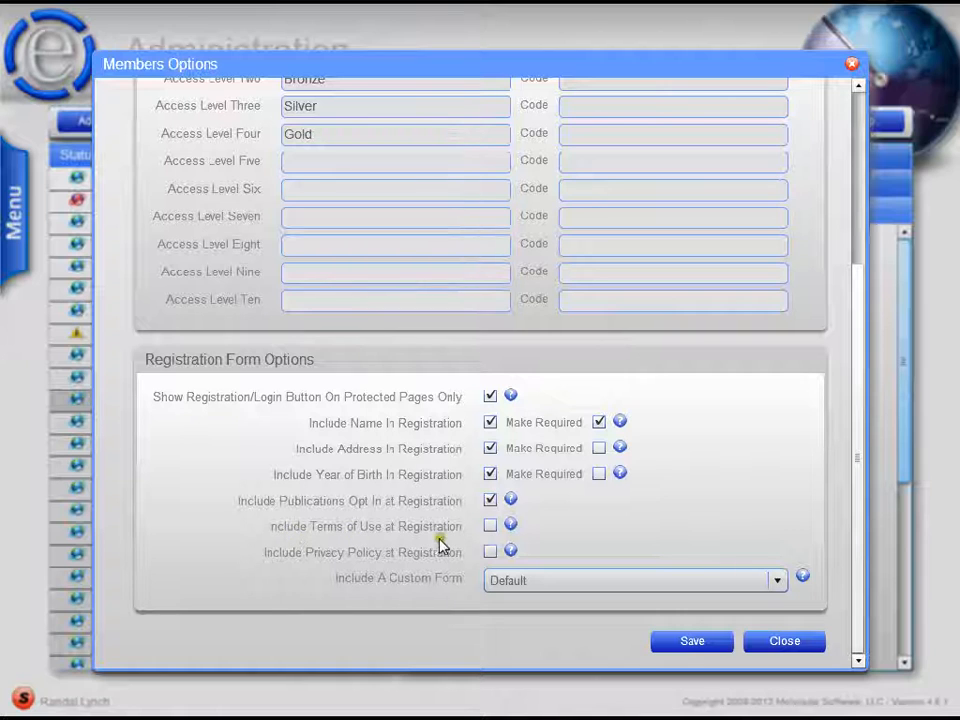
- Include terms of use at registration, add the line "askj daskjd as djas dlasjd" to the terms, publish them and close the editor
left_click(489, 527)
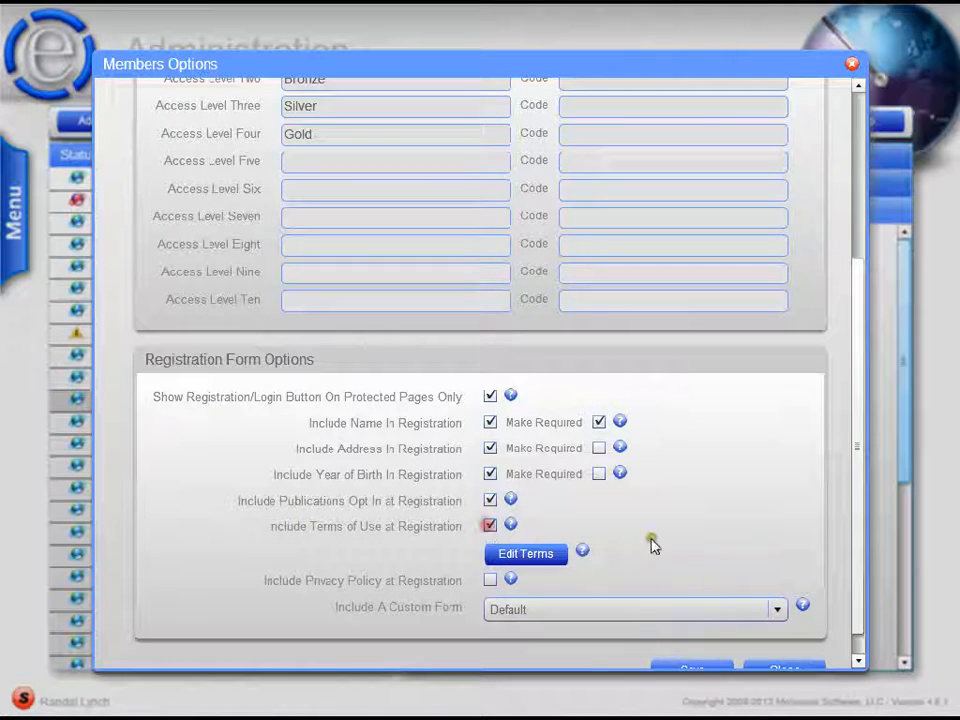
left_click(527, 556)
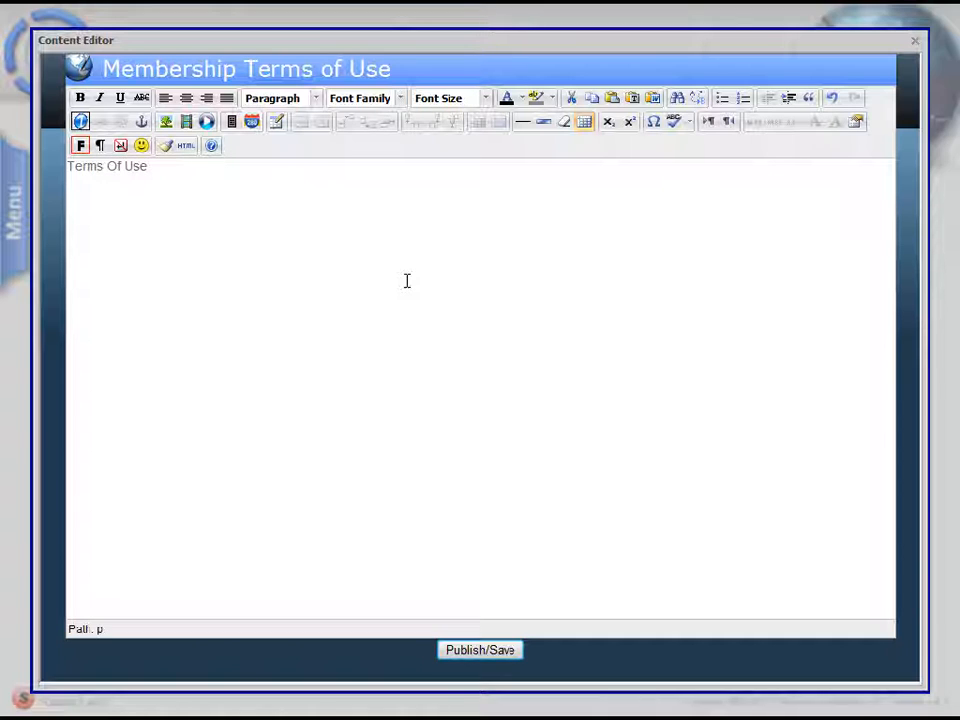
type("askj daskjd as djas dlasjd")
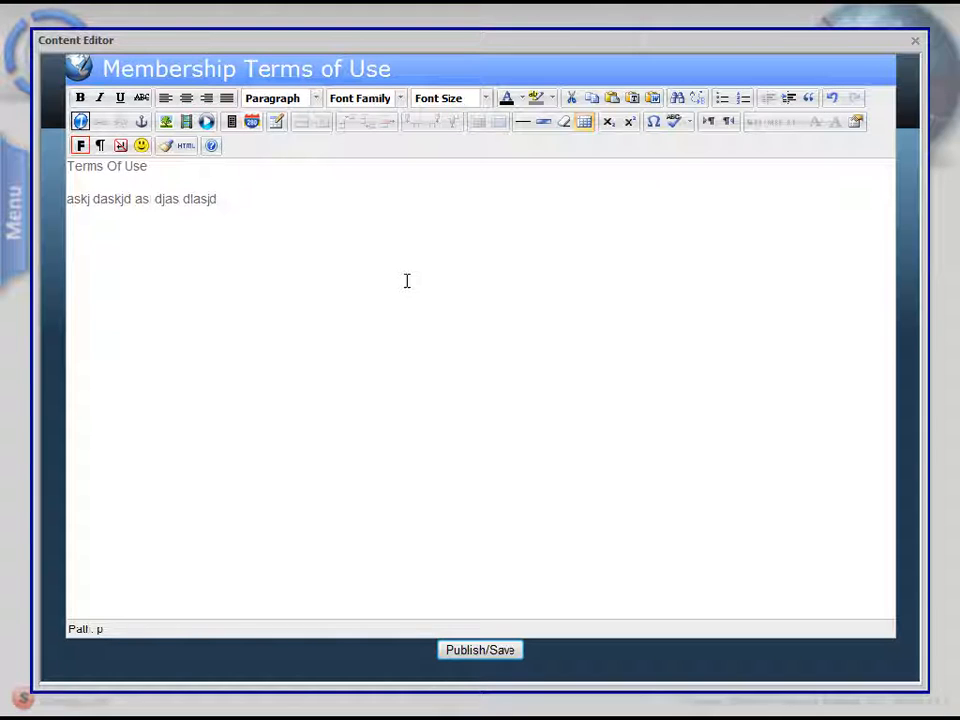
left_click(494, 650)
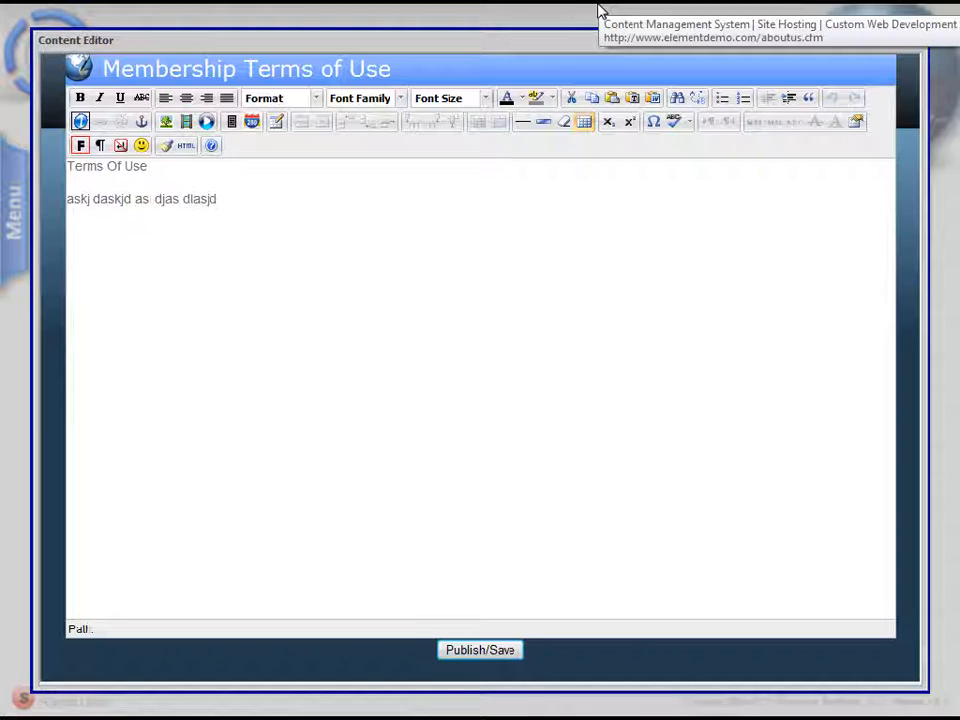
left_click(905, 42)
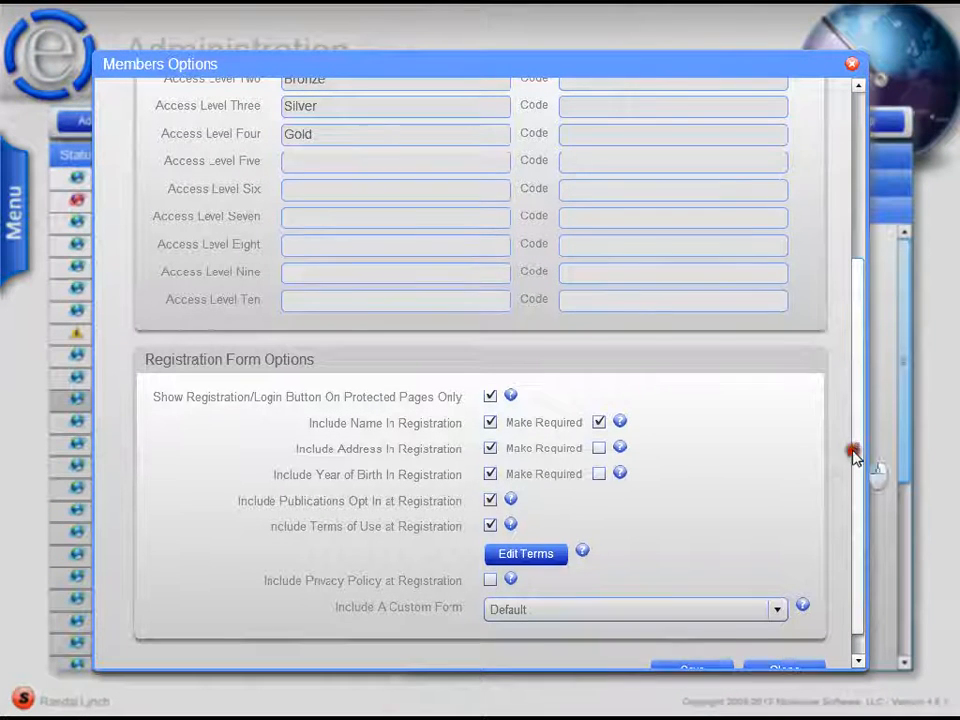
- Save the member options, reopen the demo site's registration form, view its Terms of Use and tick the agreement to them
scroll(853, 454, "down", 1)
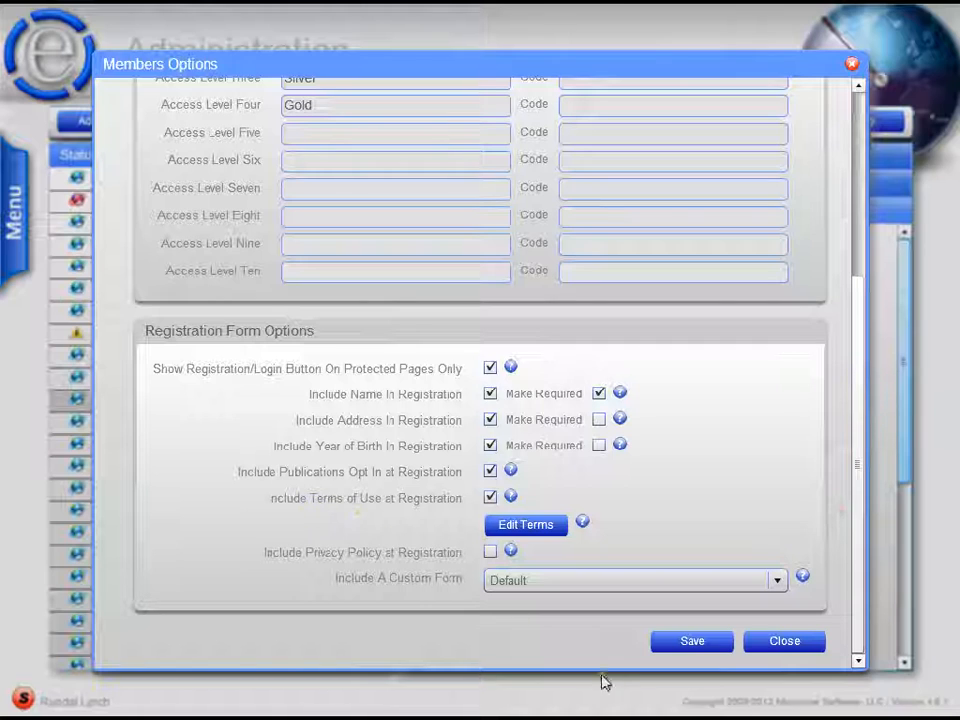
left_click(690, 641)
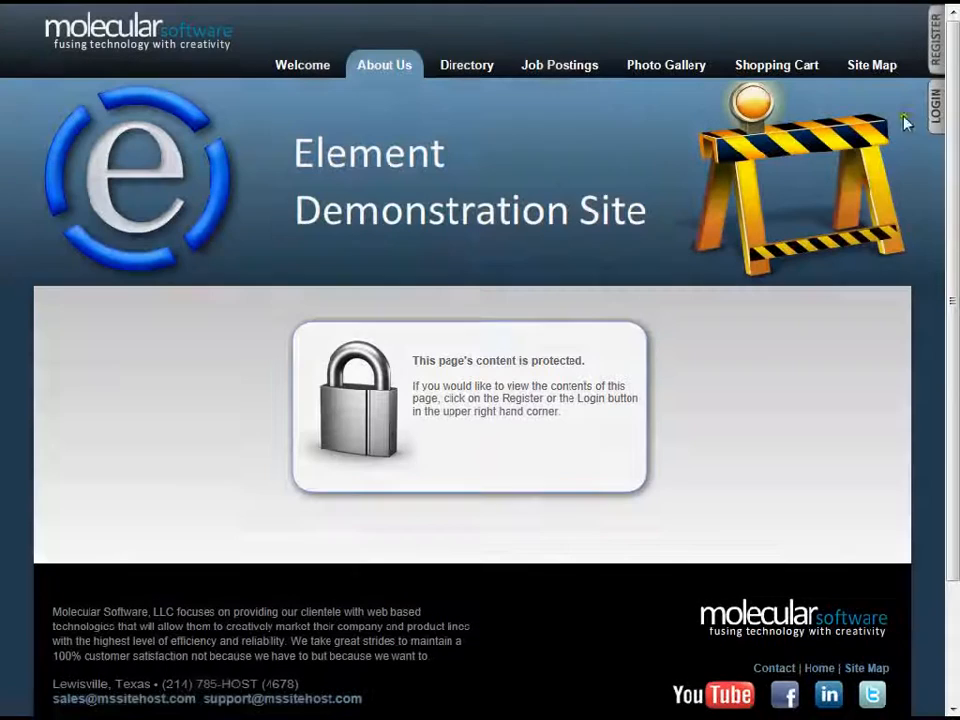
left_click(935, 45)
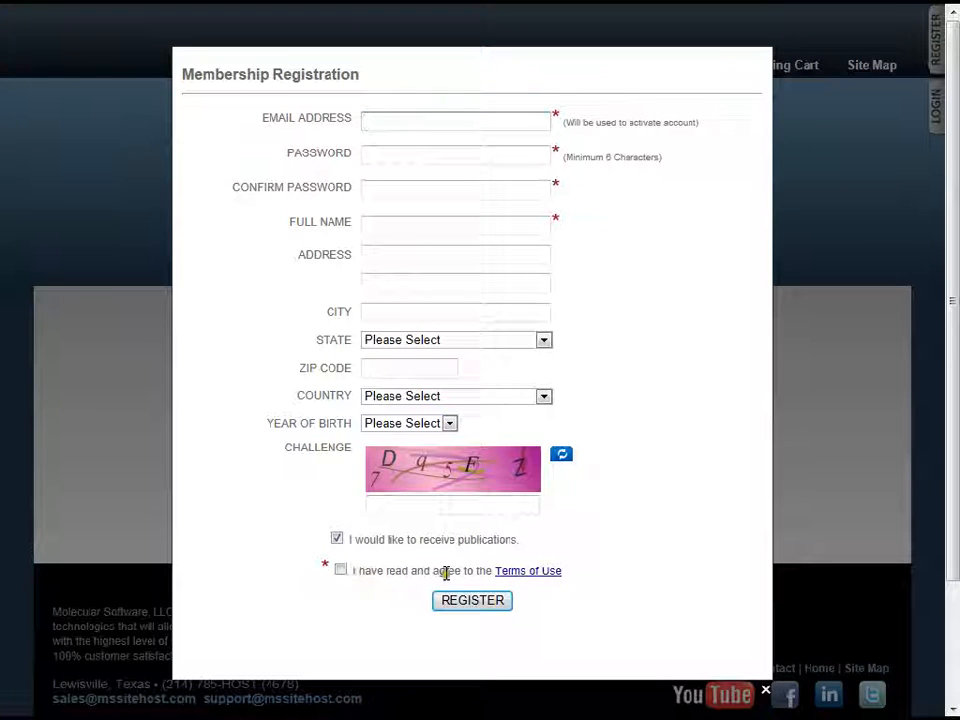
left_click(542, 574)
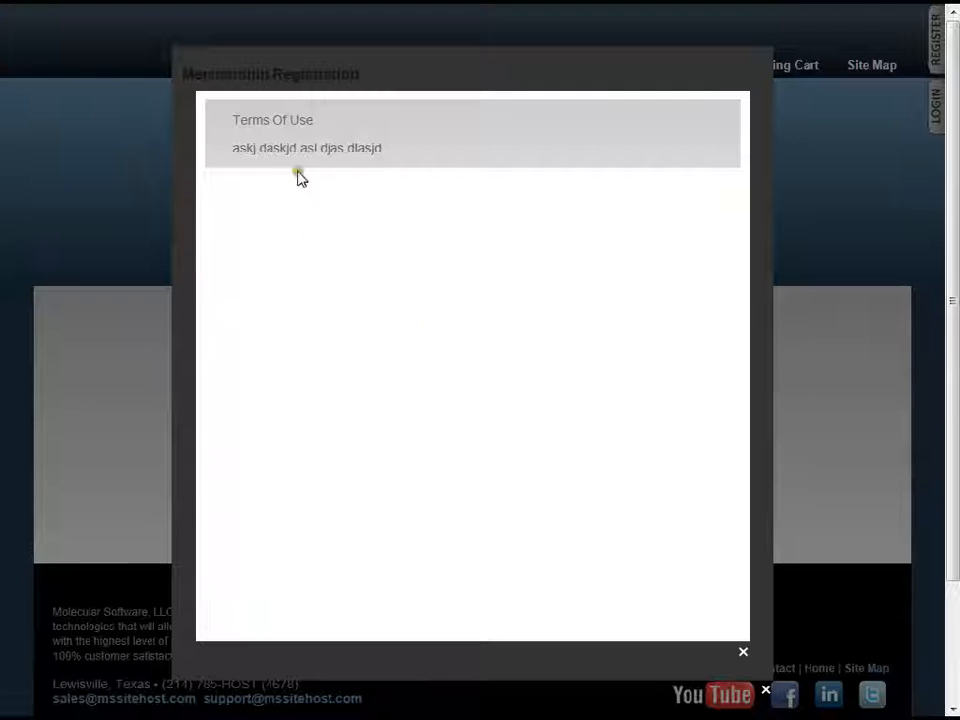
left_click(758, 525)
left_click(341, 571)
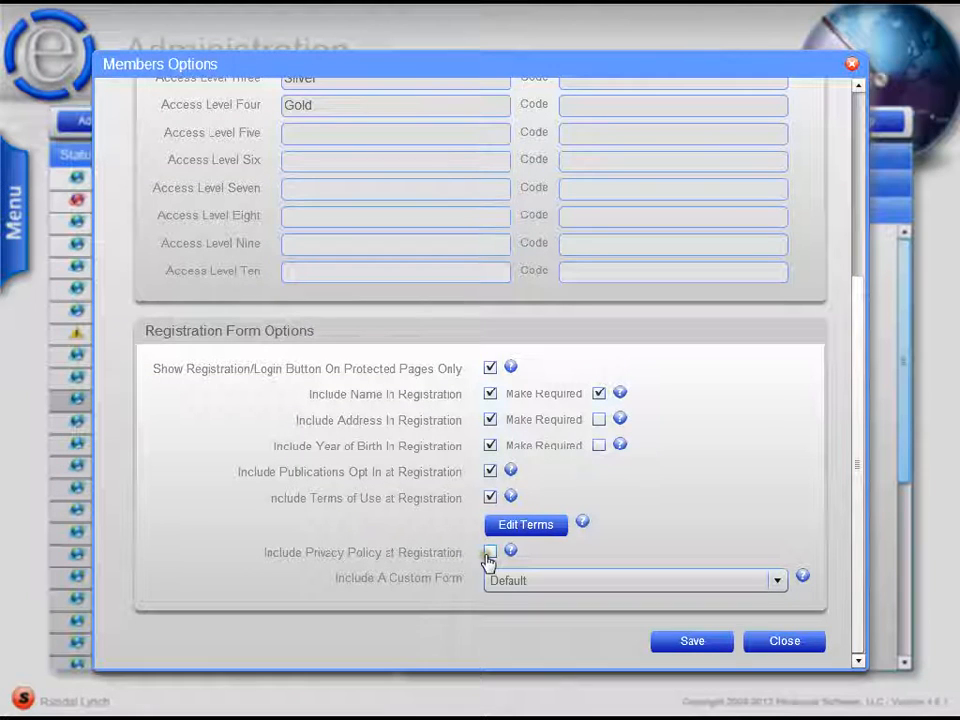
- Include the privacy policy and the custom form [57] Contact at registration, save, and reload the demo site's registration form
left_click(489, 554)
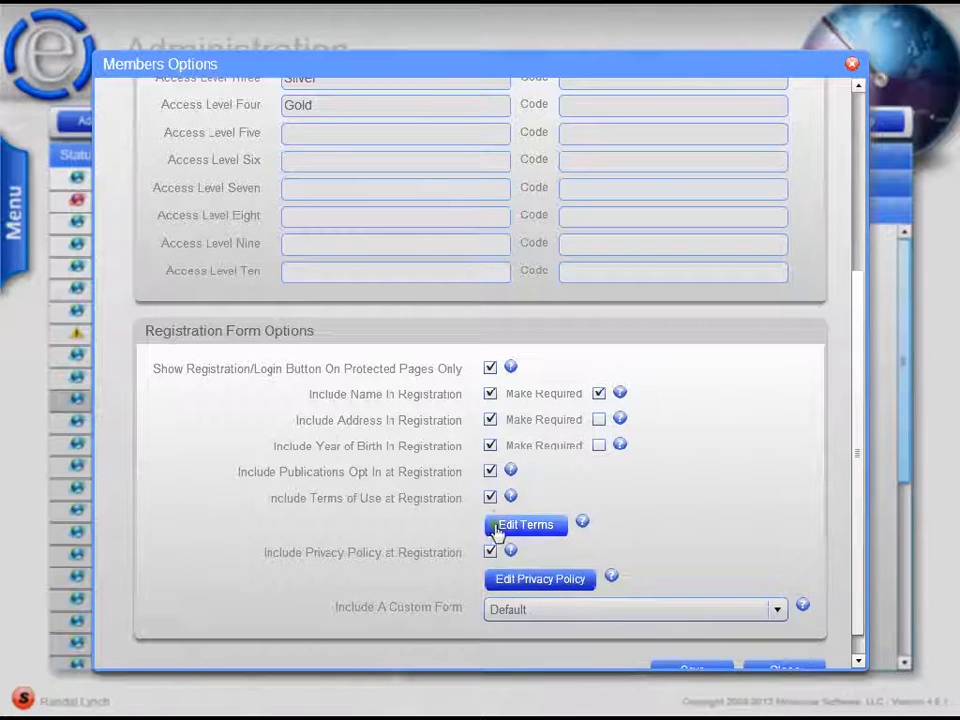
left_click(686, 609)
left_click(578, 654)
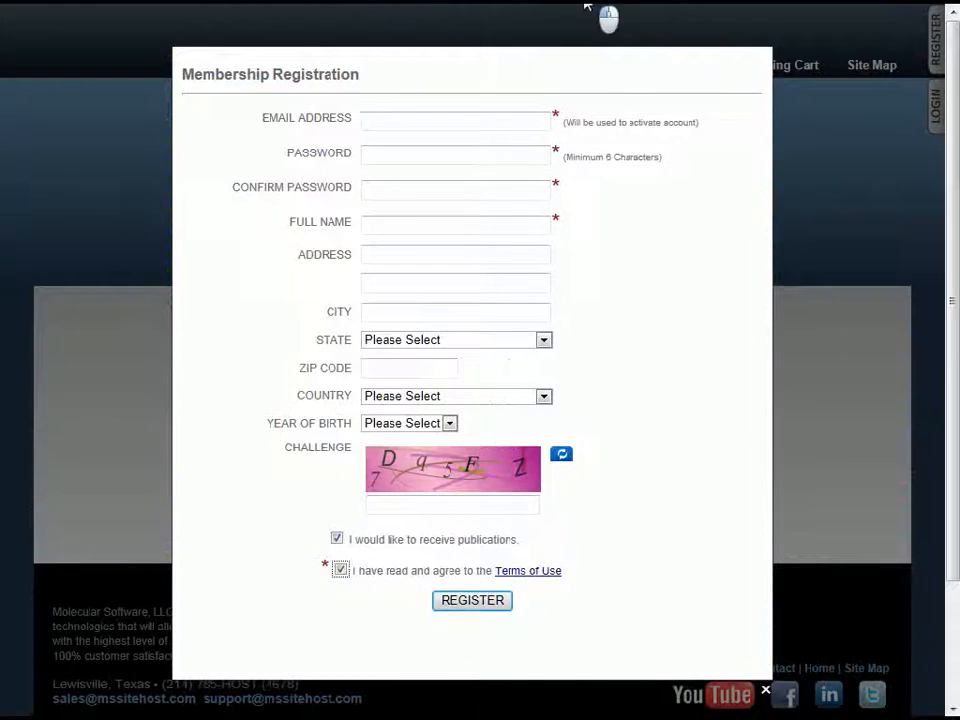
left_click(831, 302)
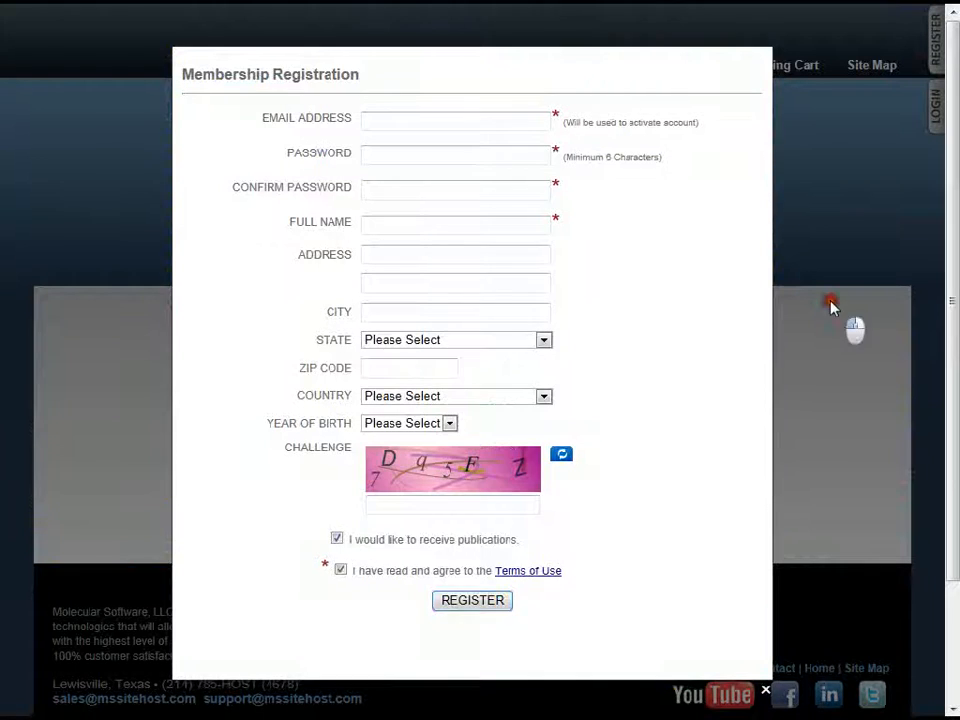
left_click(937, 33)
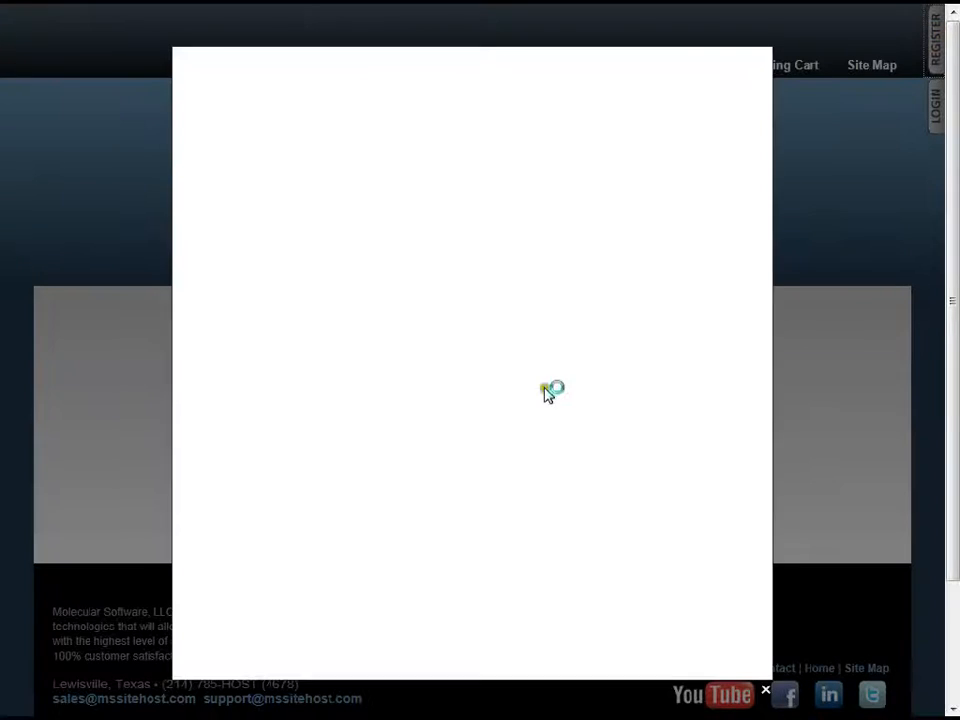
- Examine the registration form's added custom fields and the Terms of Use and Privacy Policy agreement line, and close the form
left_click_drag(763, 328, 760, 430)
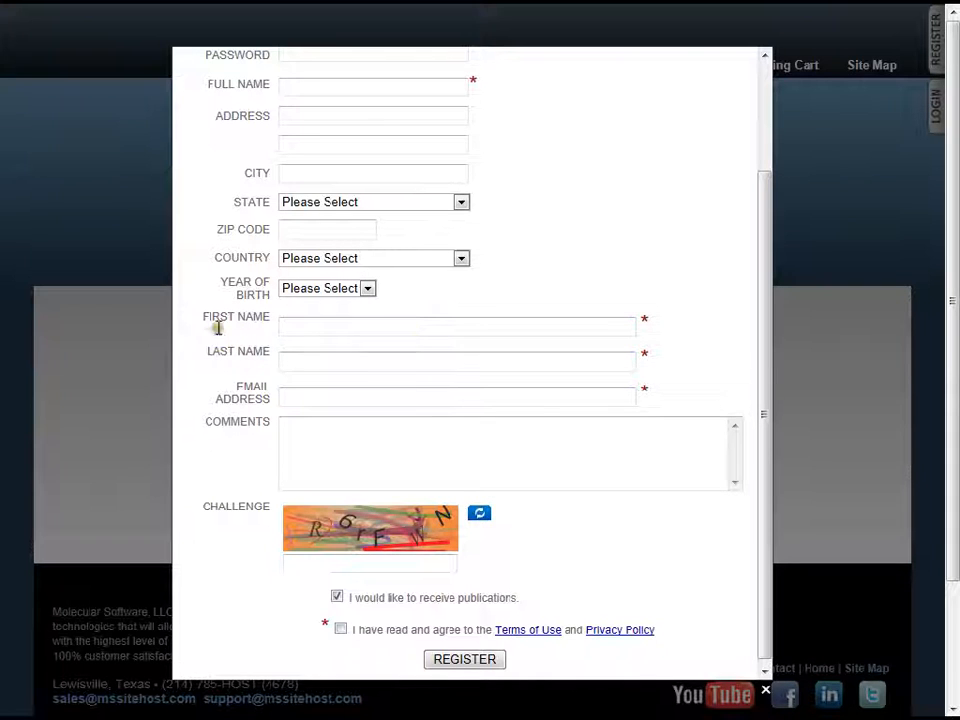
left_click(487, 322)
left_click_drag(765, 332, 765, 321)
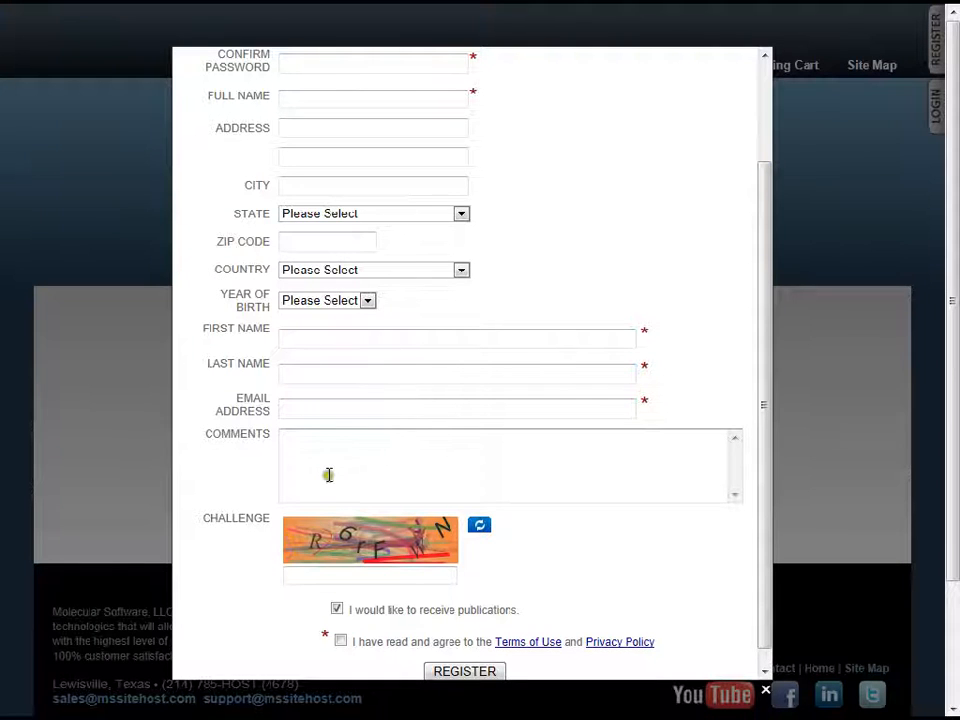
left_click_drag(765, 356, 763, 447)
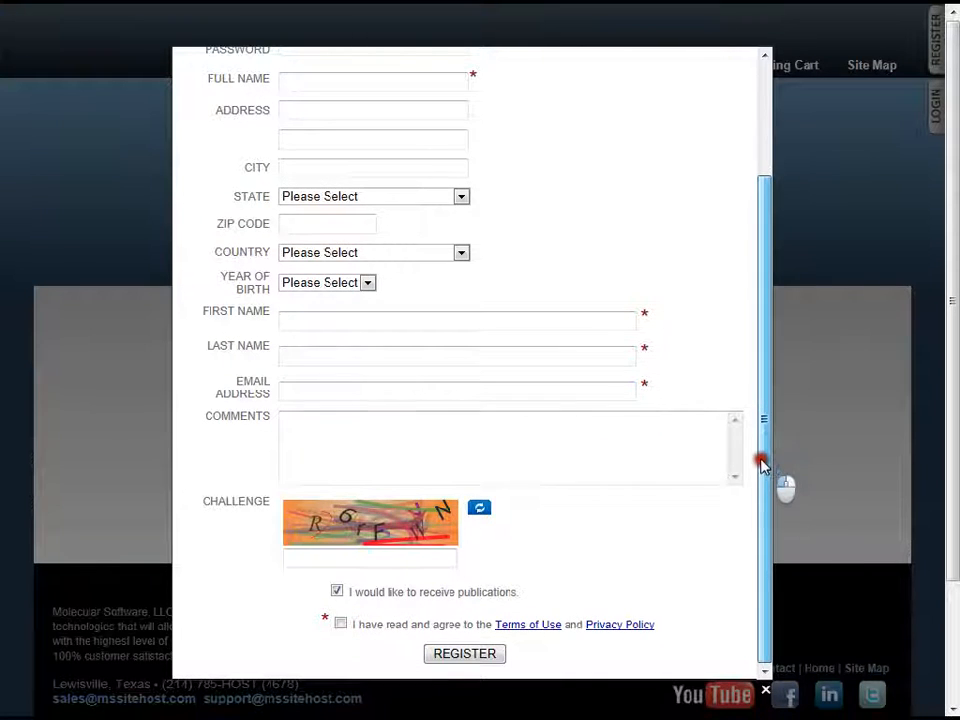
left_click_drag(761, 375, 771, 227)
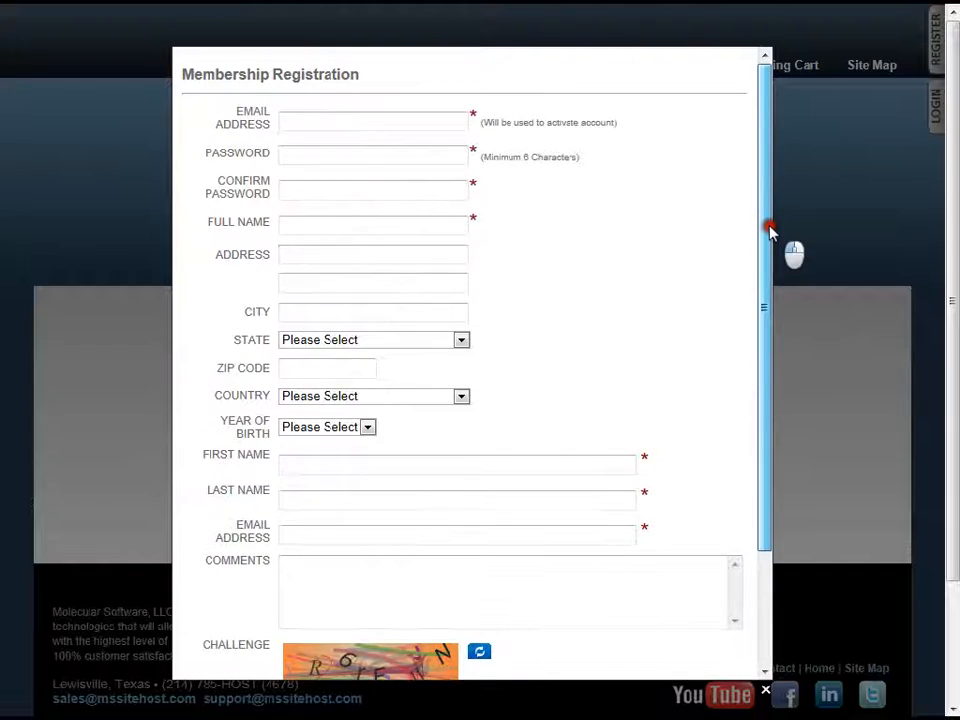
left_click(843, 205)
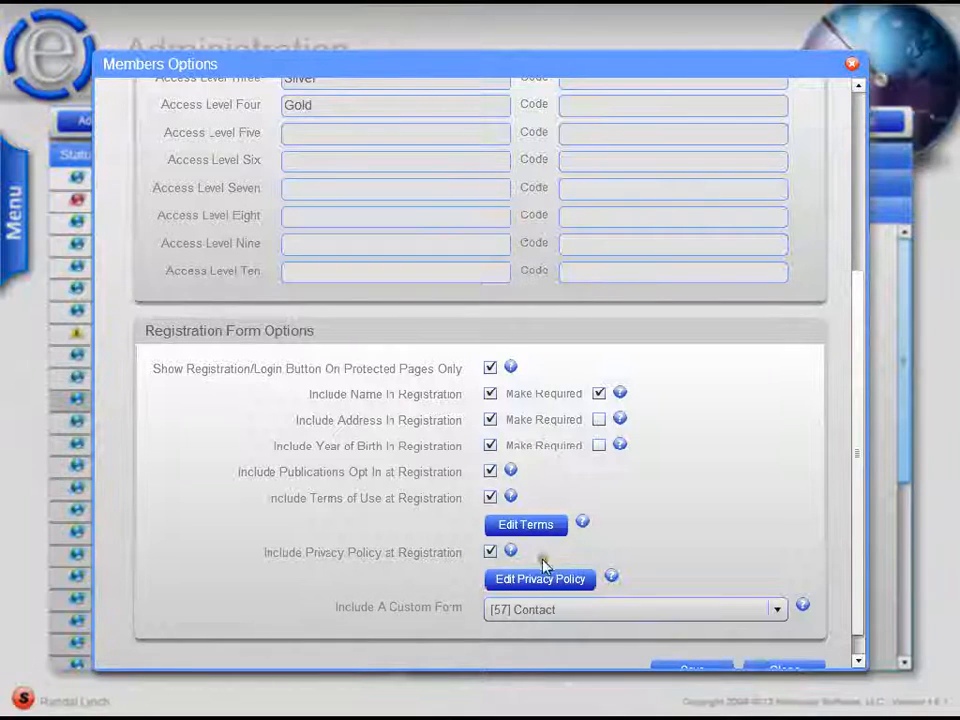
- Set the custom form back to Default, save the member options and reopen the demo site's registration form
left_click(549, 615)
left_click(550, 636)
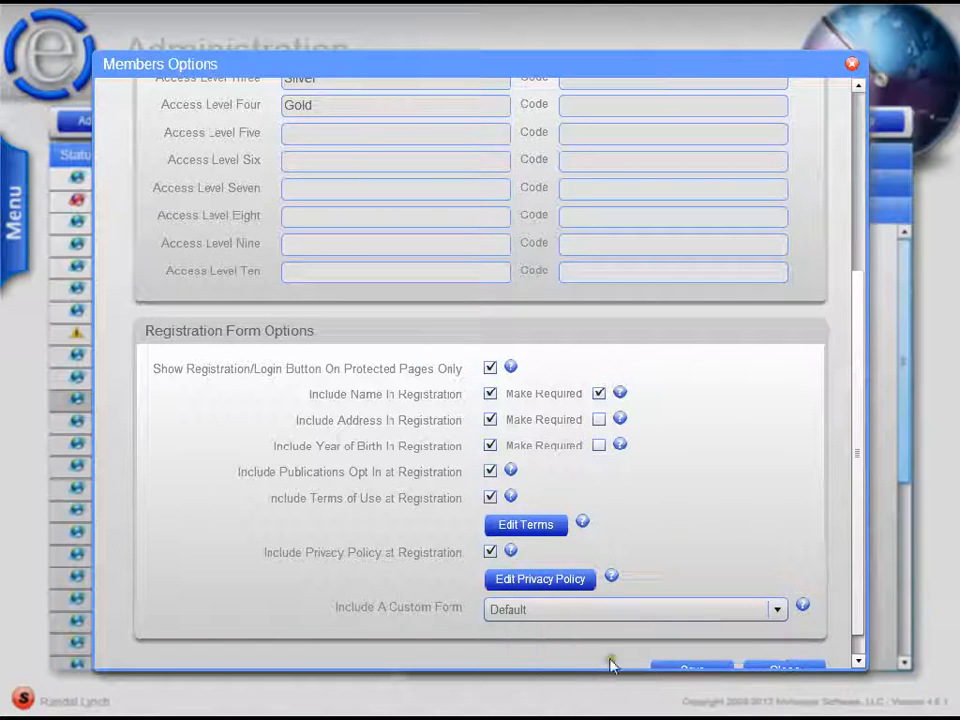
left_click(676, 667)
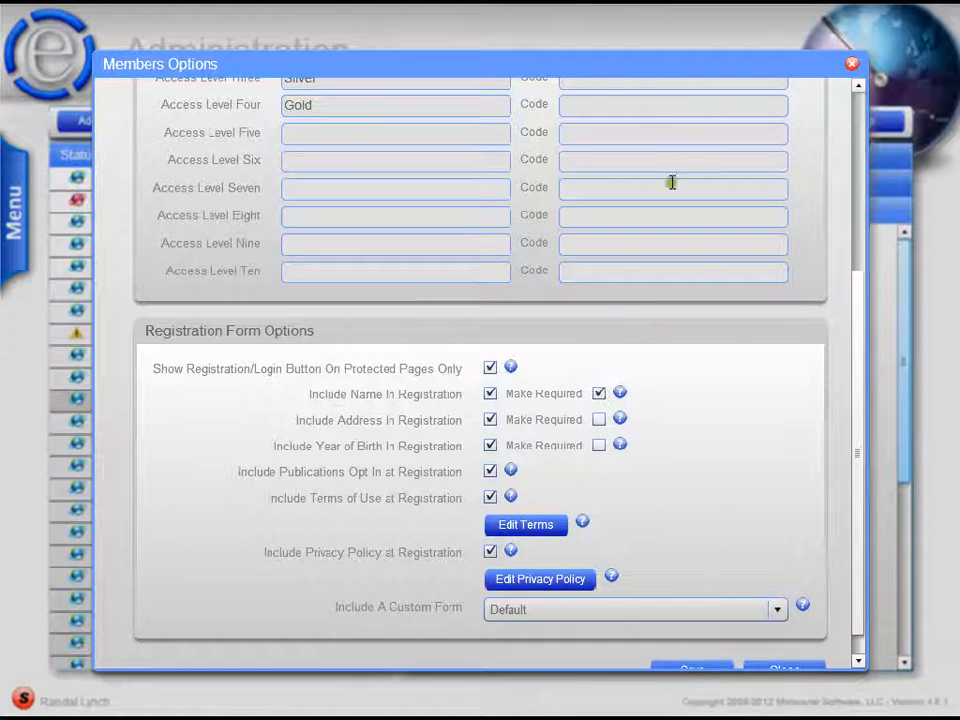
left_click(567, 9)
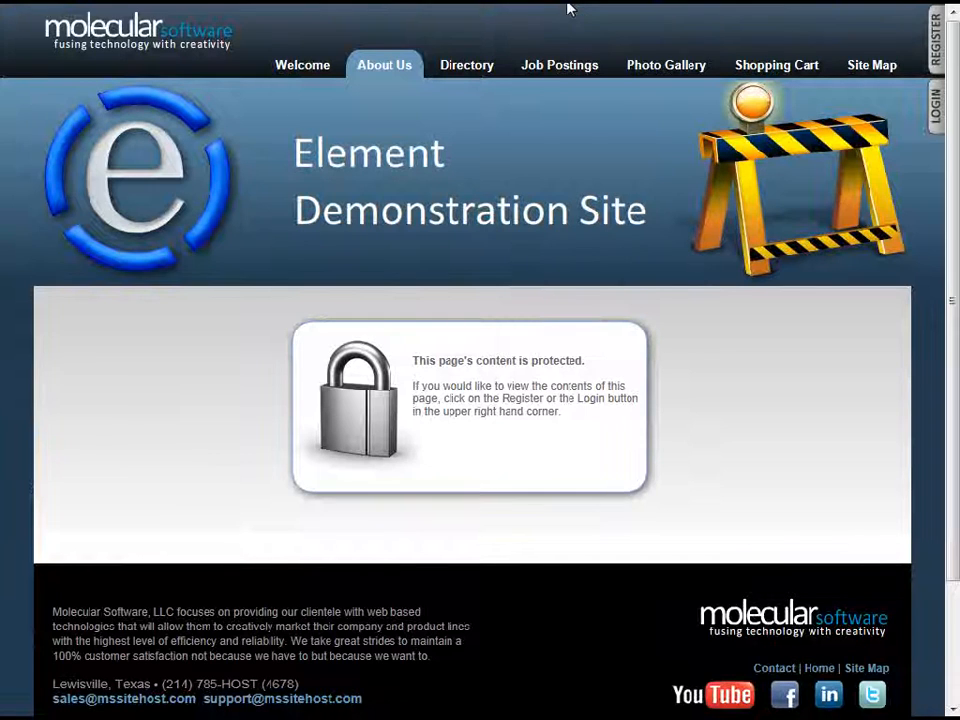
left_click(364, 6)
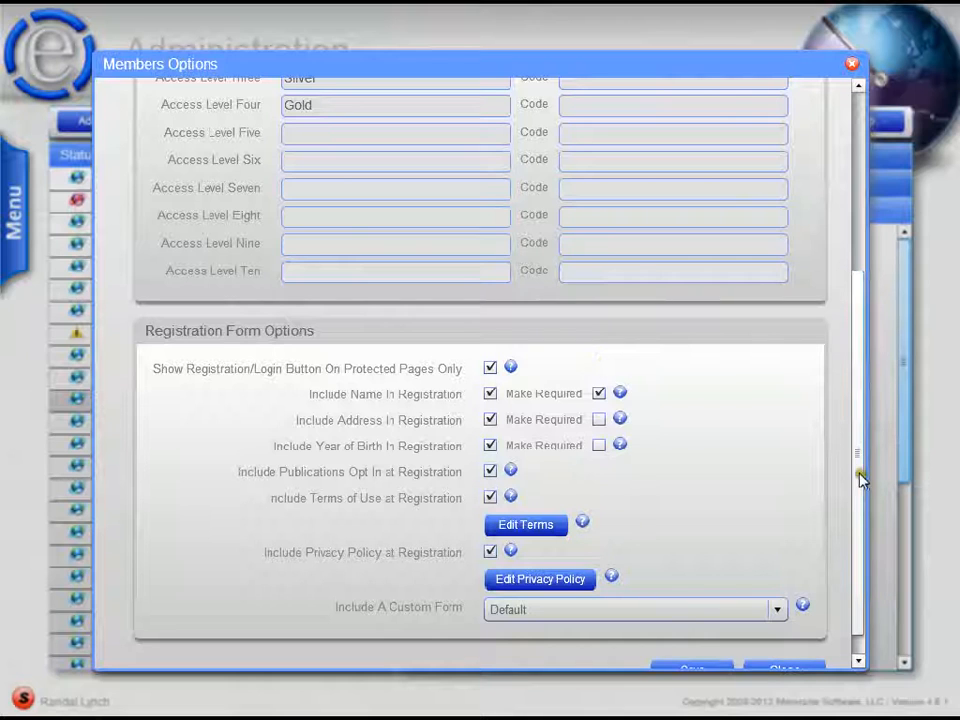
left_click_drag(858, 477, 861, 557)
left_click(691, 647)
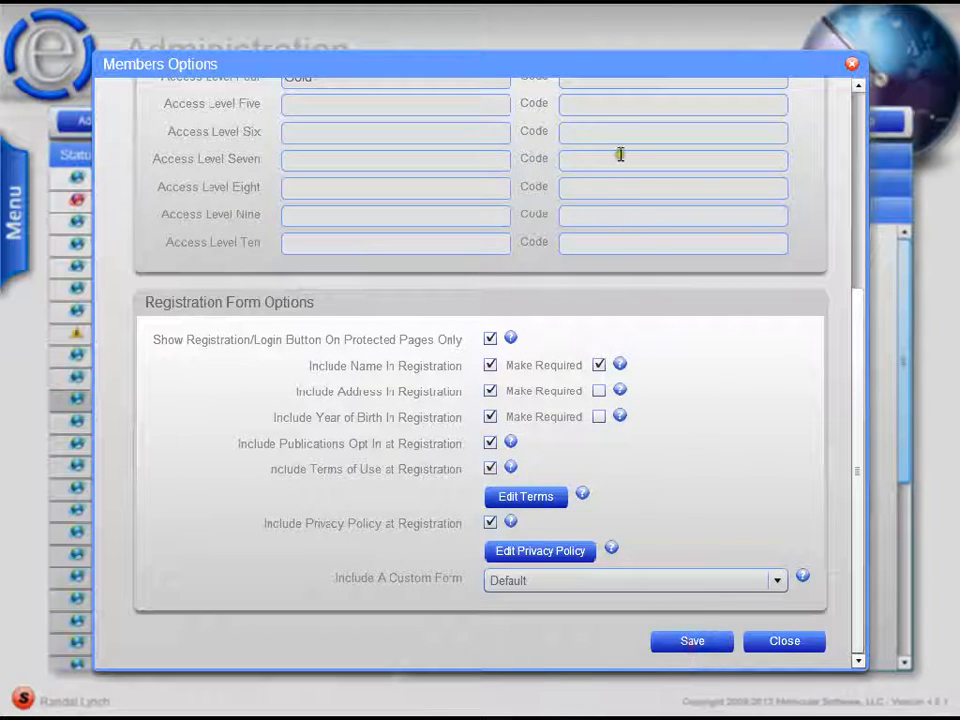
left_click(570, 12)
left_click(937, 40)
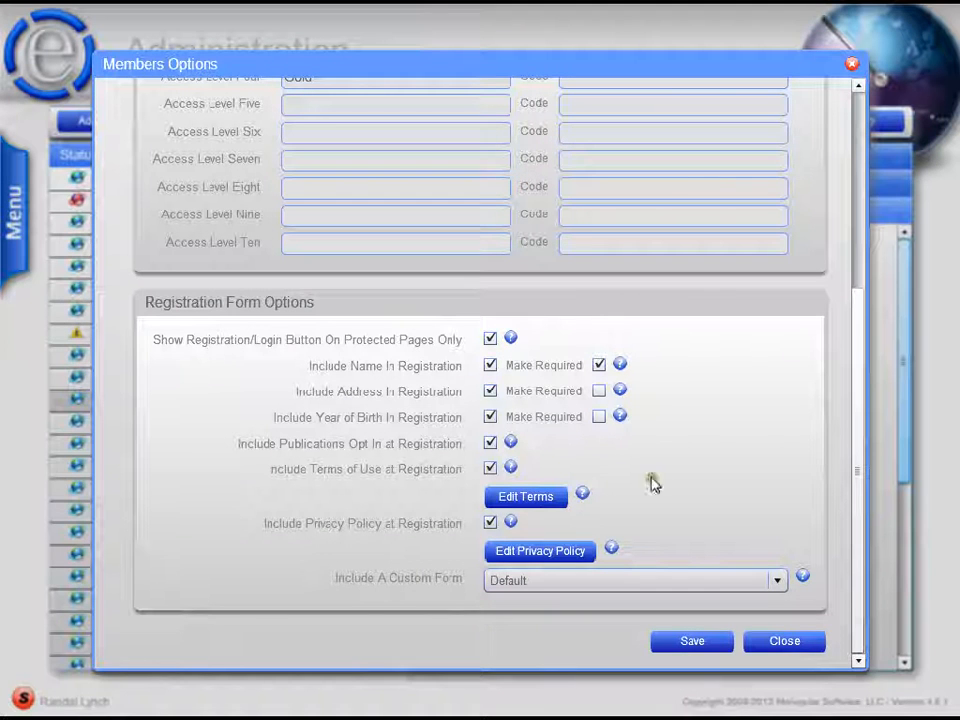
- Exclude name, address, year of birth, publications opt-in, terms of use and privacy policy from registration, make name not required, and save the options
left_click(490, 365)
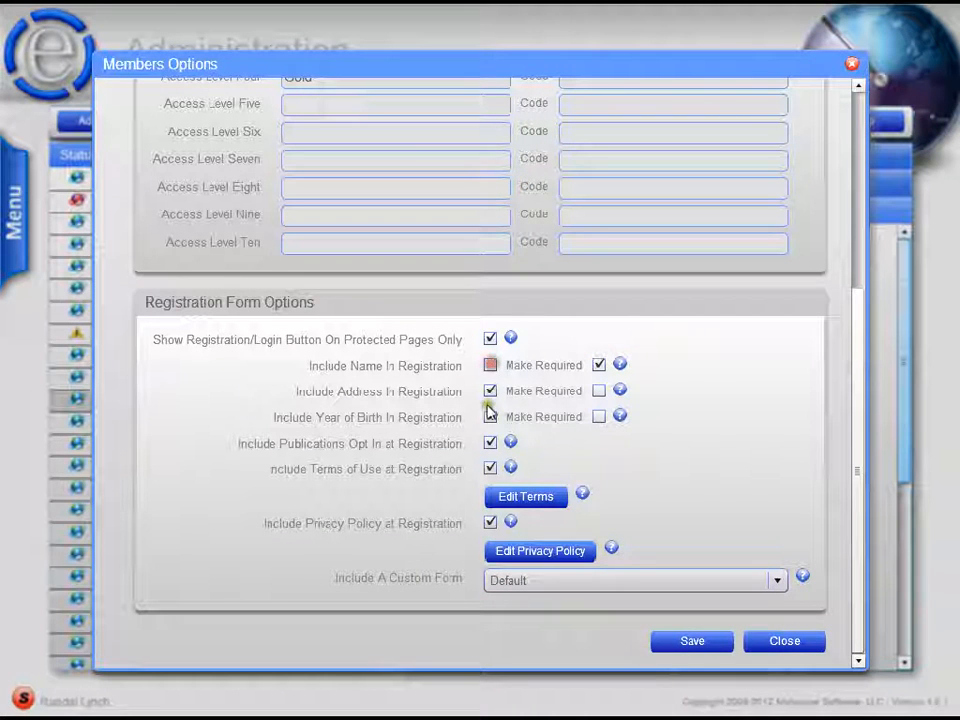
left_click(599, 366)
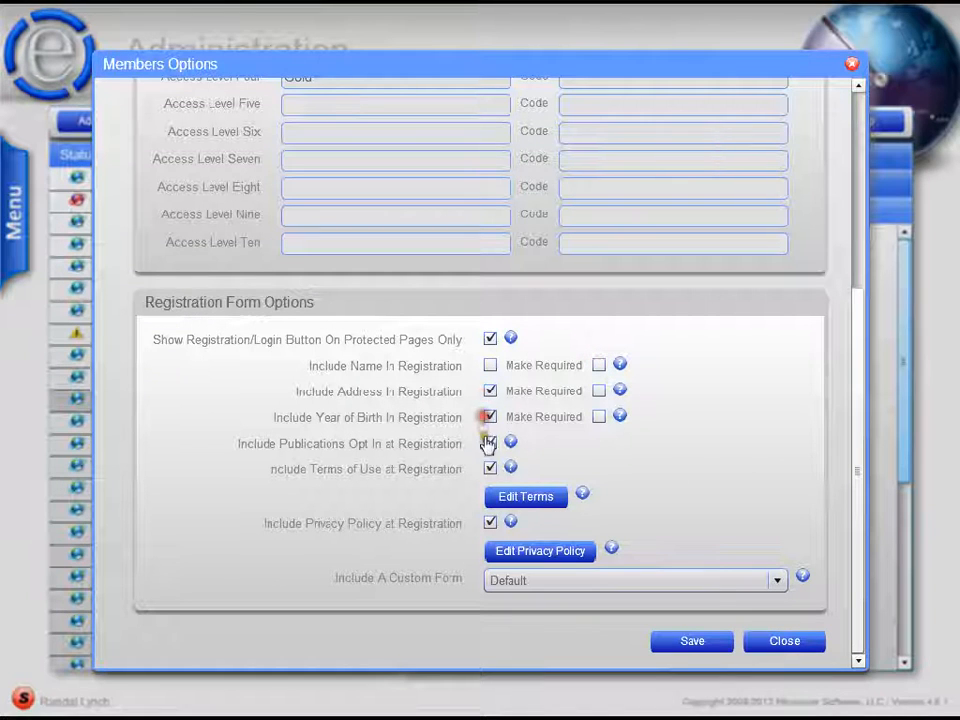
left_click(490, 391)
left_click(490, 417)
left_click(490, 443)
left_click(490, 467)
left_click(490, 521)
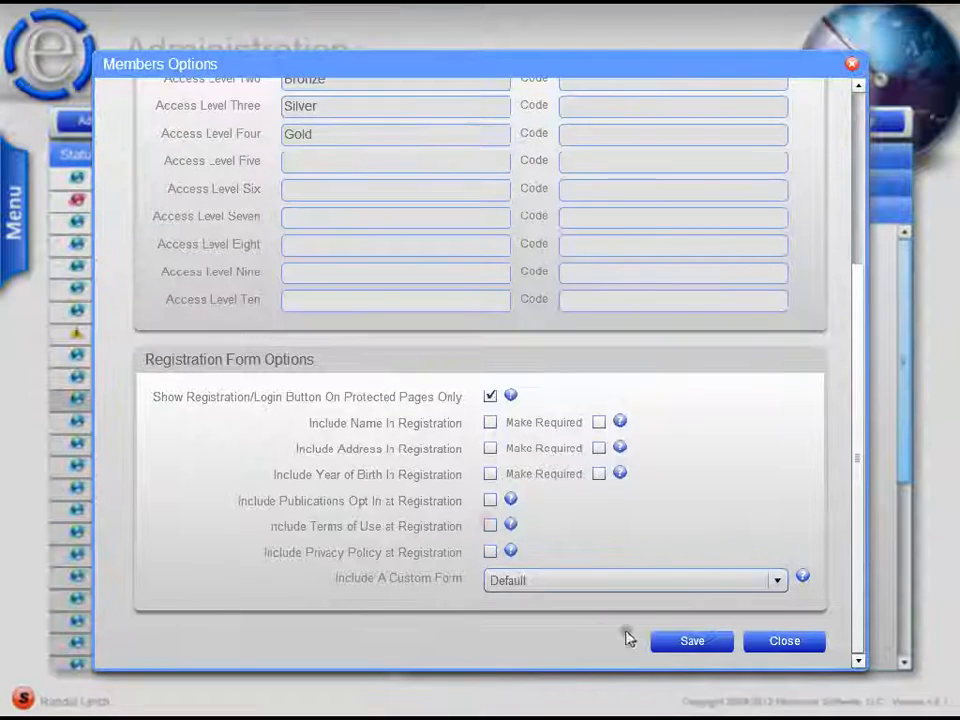
left_click(670, 640)
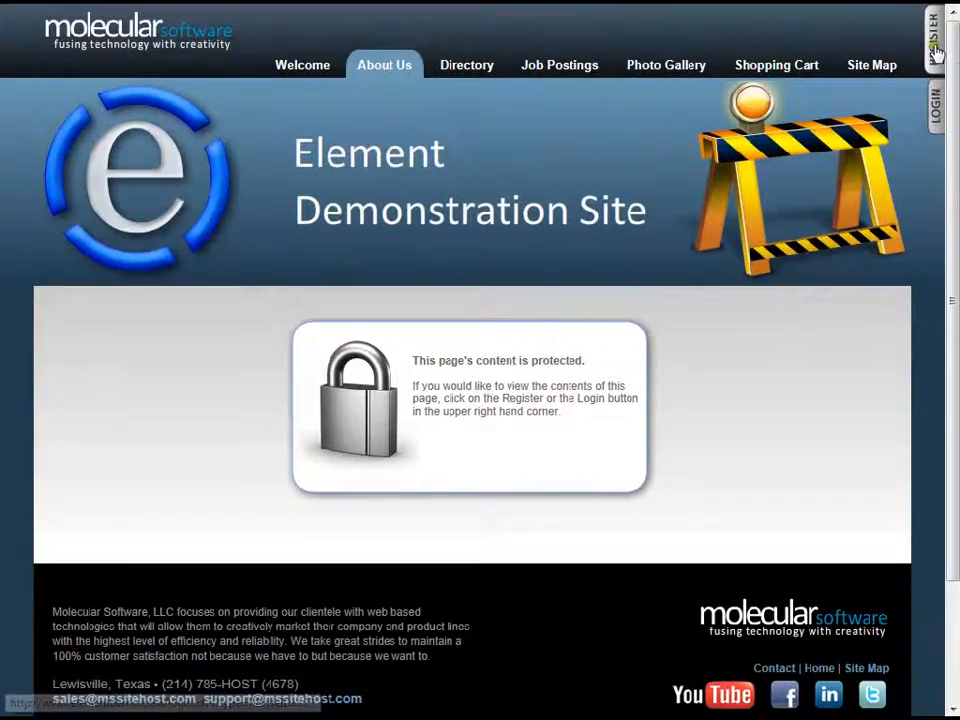
- Open the simplified registration form on the demo site and enter the member's e-mail address, password and password confirmation
left_click(937, 52)
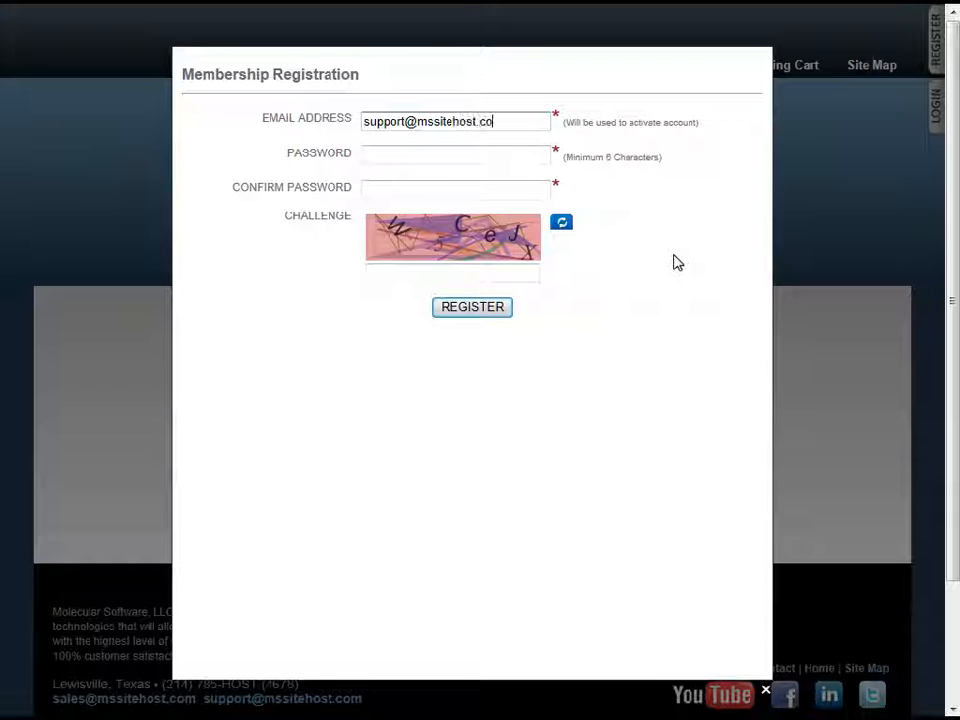
type("m")
key("Tab")
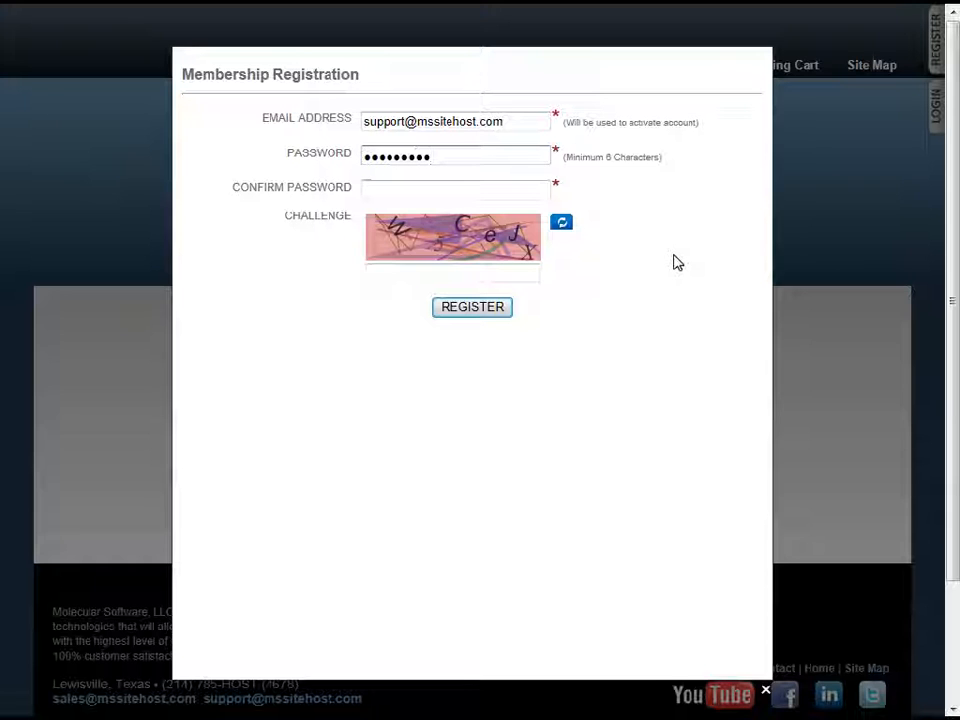
key("BackSpace")
key("BackSpace")
key("BackSpace")
key("BackSpace")
key("BackSpace")
key("BackSpace")
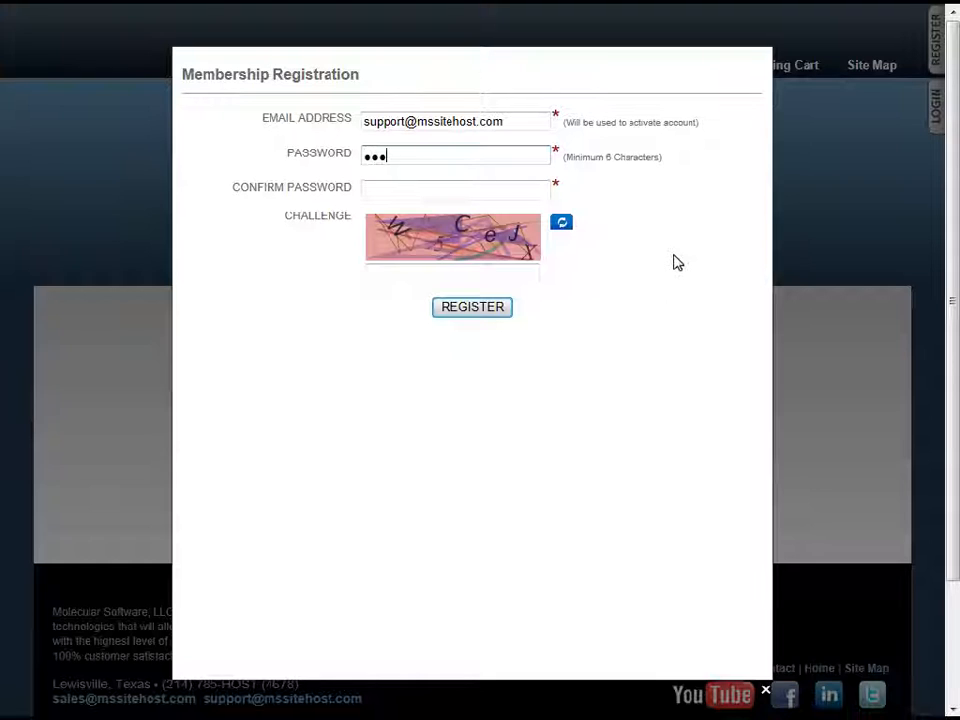
key("Tab")
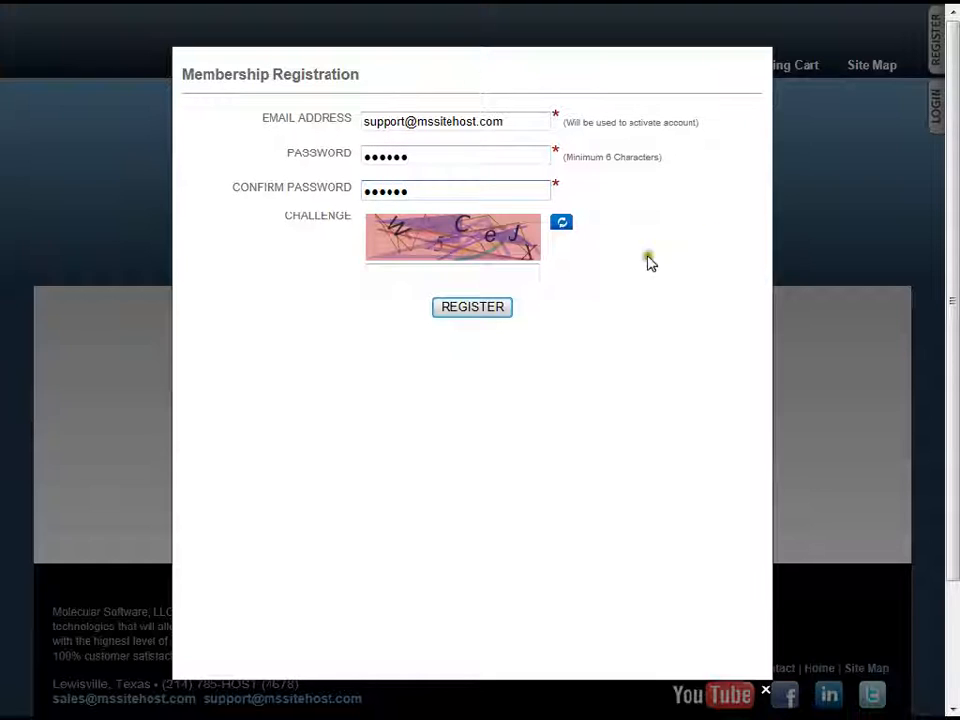
- Enter the challenge code shown in the image and submit the membership registration
left_click(467, 275)
type("W5")
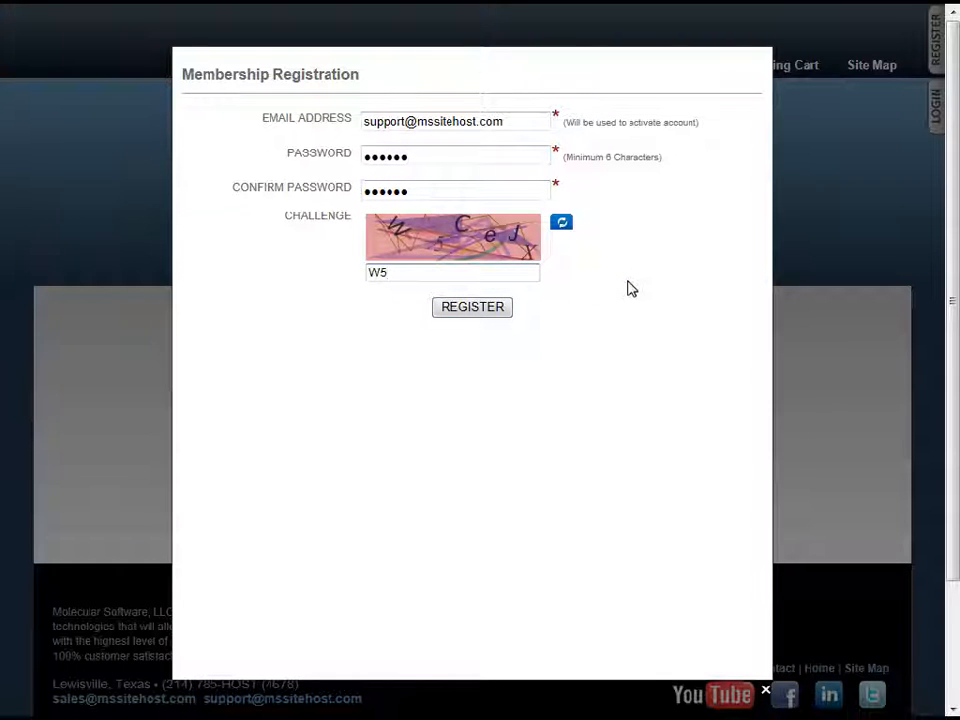
type("CeJX")
left_click(480, 310)
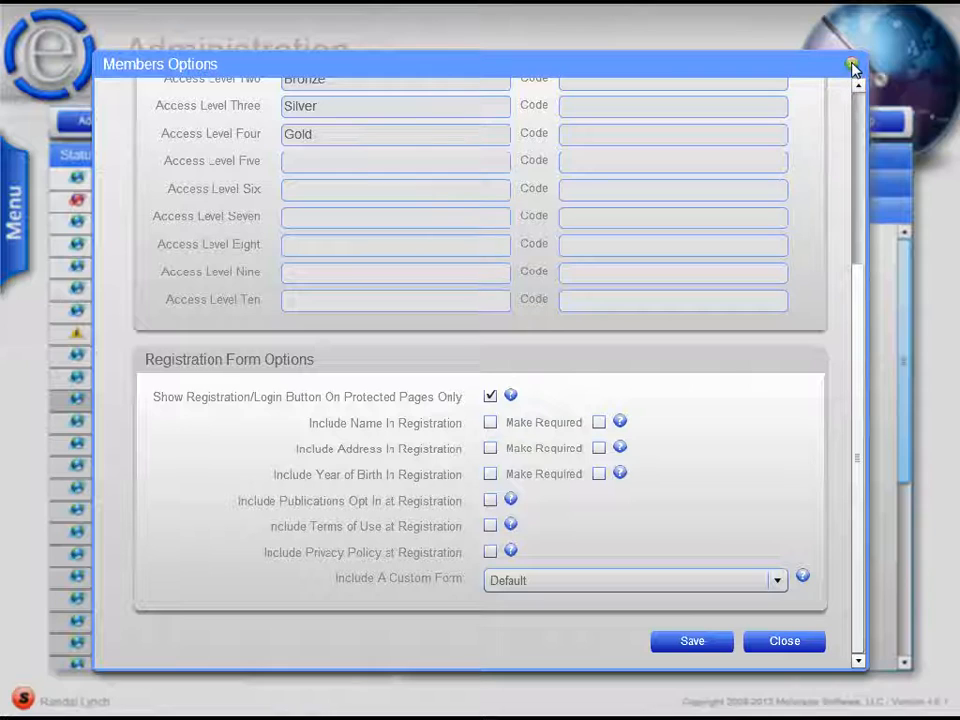
- Close the member options and open the Element Demo Site in Content Management
left_click(853, 67)
mouse_move(15, 238)
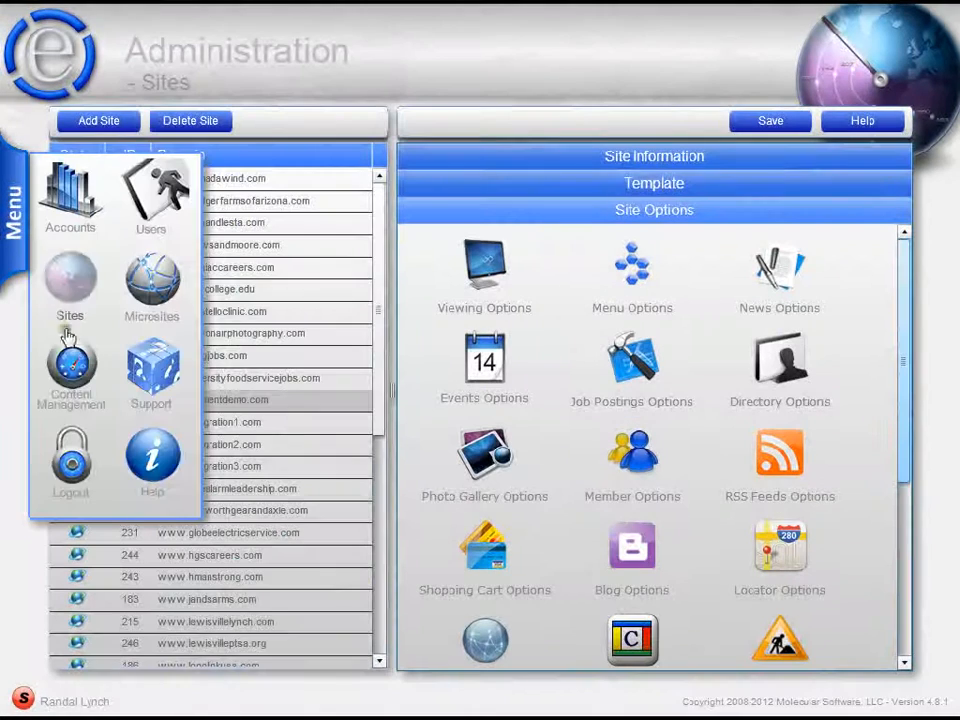
left_click(71, 372)
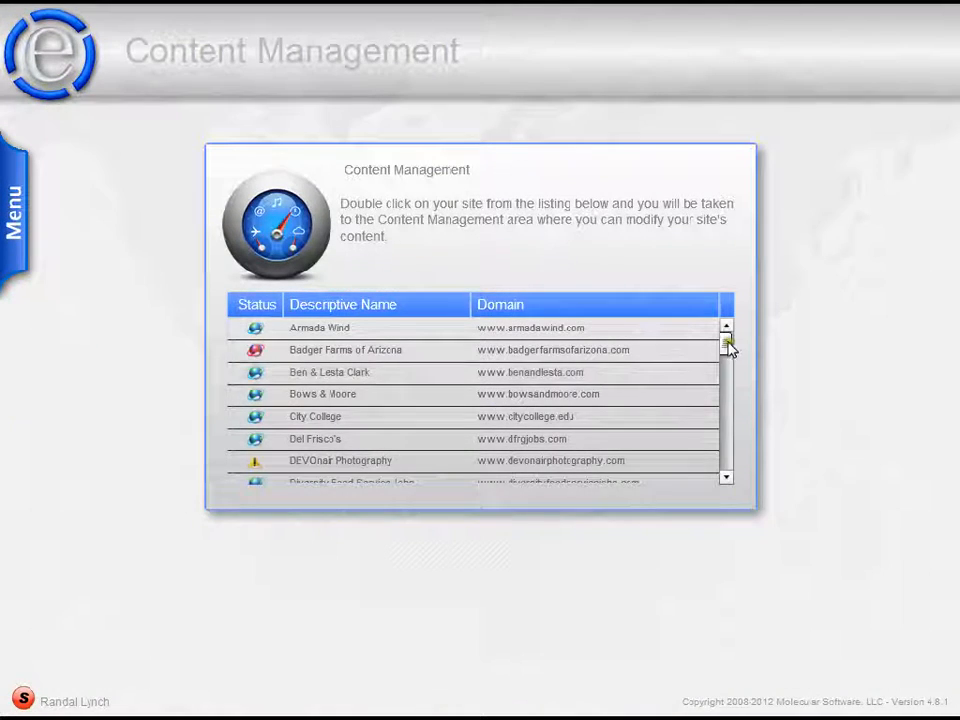
mouse_move(726, 347)
left_mouse_down()
mouse_move(726, 385)
mouse_move(734, 370)
left_mouse_up()
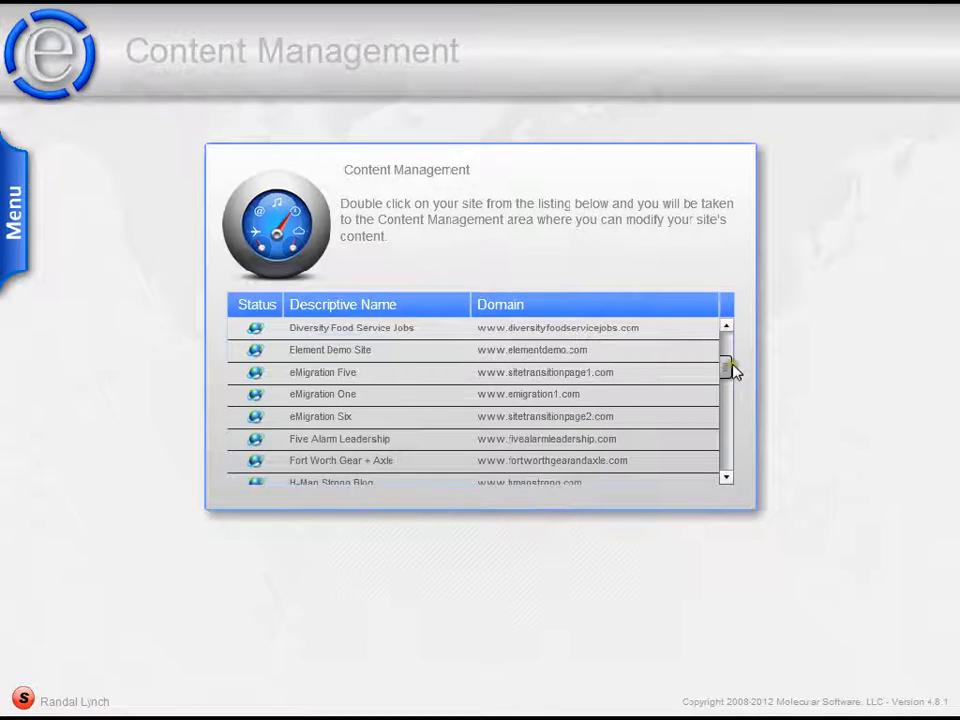
double_click(503, 351)
- Go to the site's Members area and select the registered member to show its member information
left_click(14, 210)
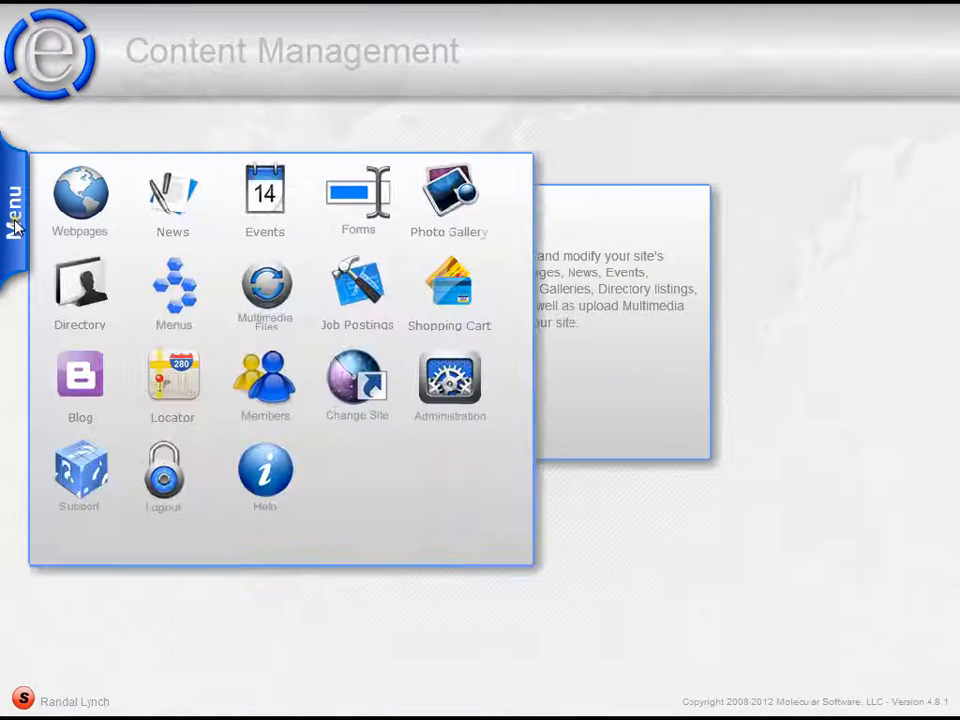
left_click(268, 370)
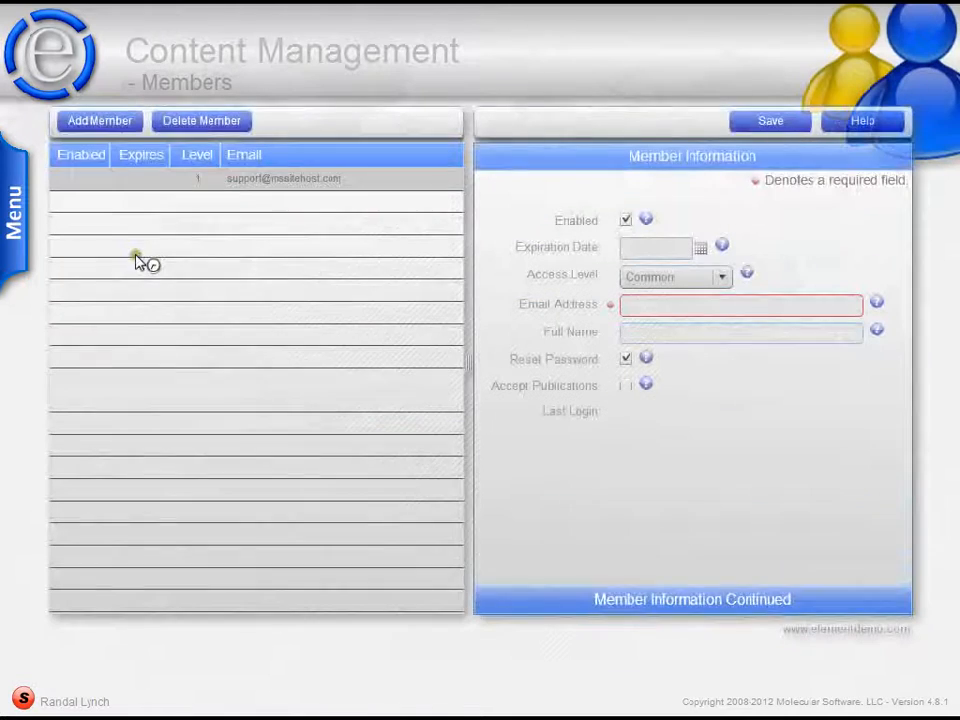
left_click(326, 186)
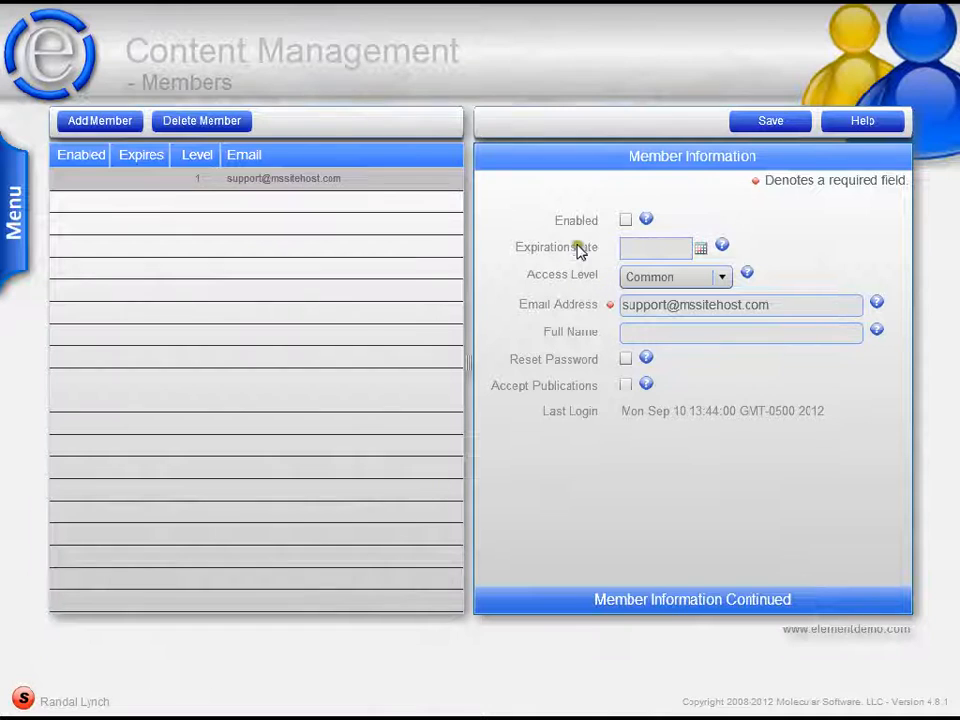
- Review the registered member's access level choices, full name field and additional address and birth year fields
left_click(718, 279)
mouse_move(724, 322)
left_mouse_down()
mouse_move(724, 356)
mouse_move(722, 313)
left_mouse_up()
left_click(801, 257)
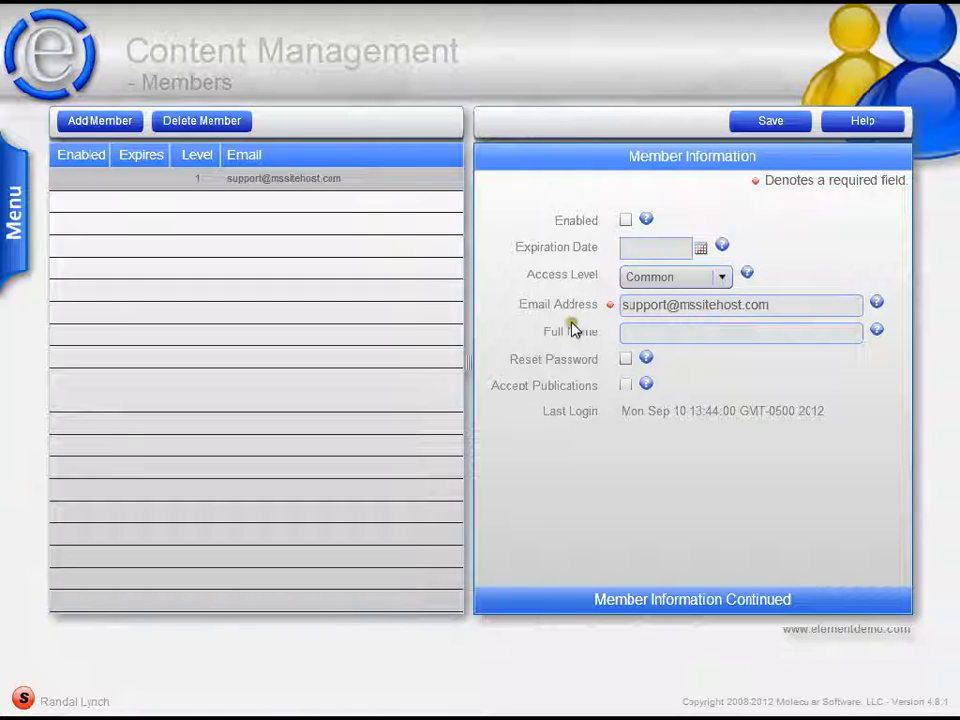
left_click(636, 331)
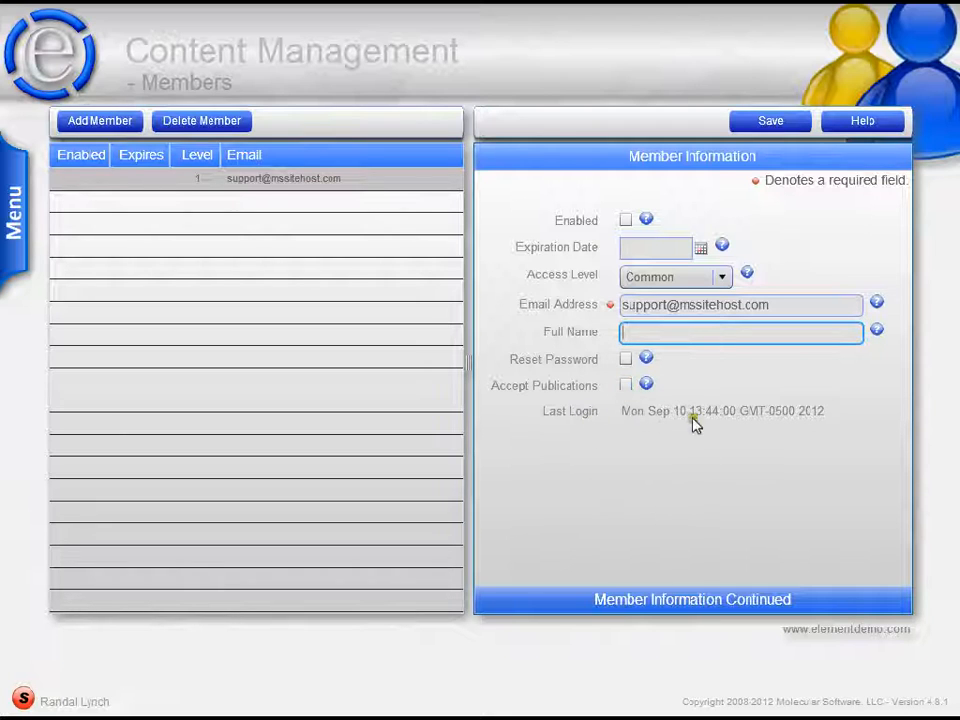
left_click(707, 599)
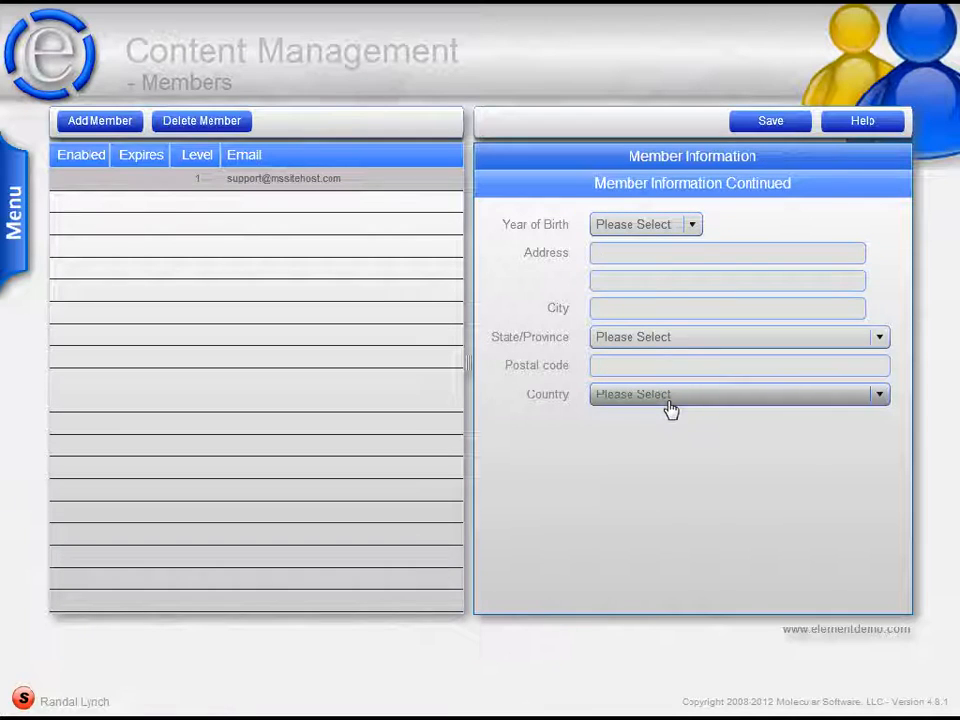
left_click(630, 155)
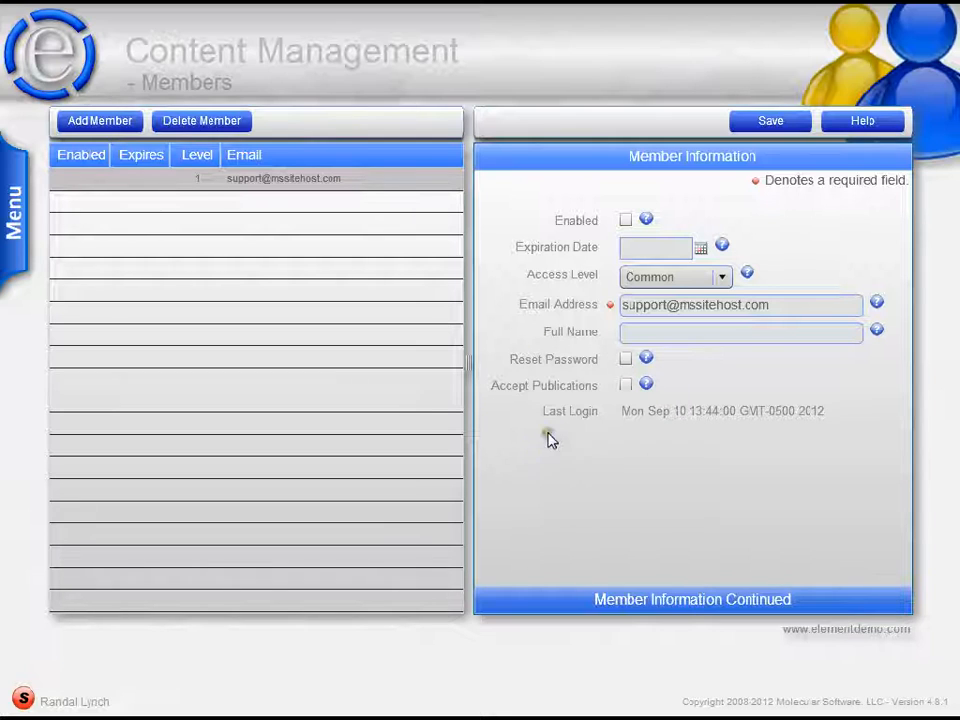
- Enable the registered member, save the member information and return to the demo site
left_click(625, 220)
left_click(787, 120)
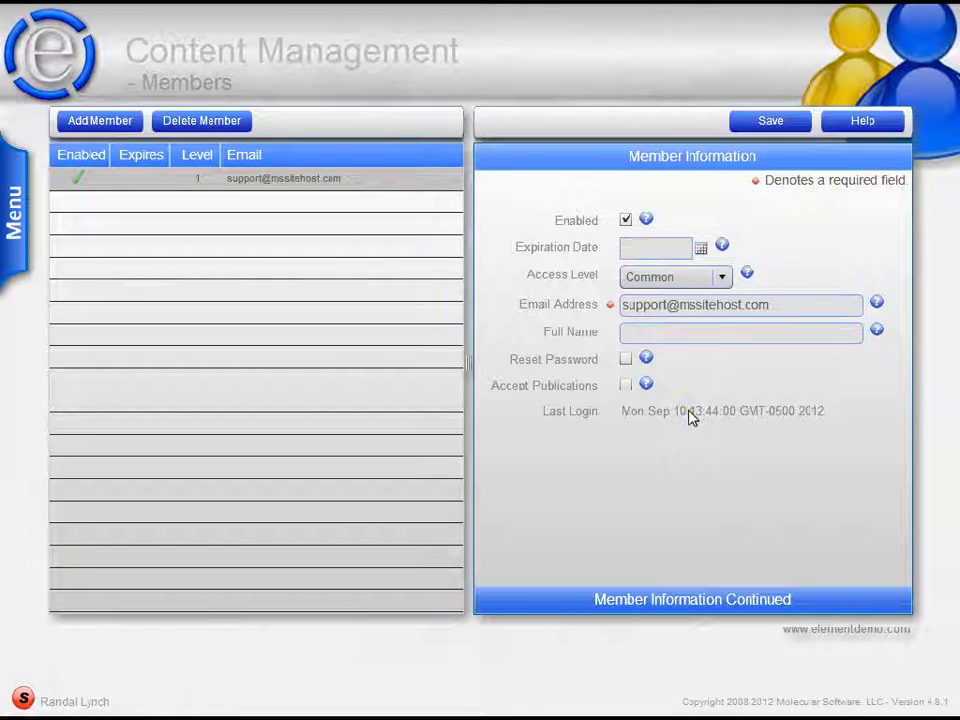
left_click(721, 411)
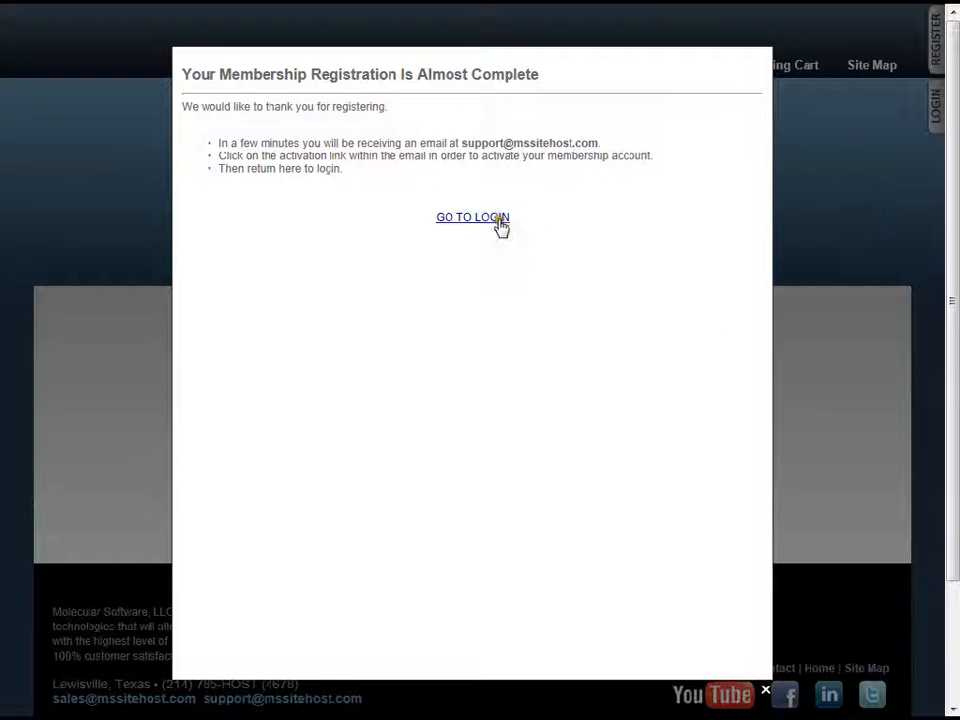
- Continue from the registration confirmation to the membership login and log in with the member's e-mail address and password
left_click(501, 222)
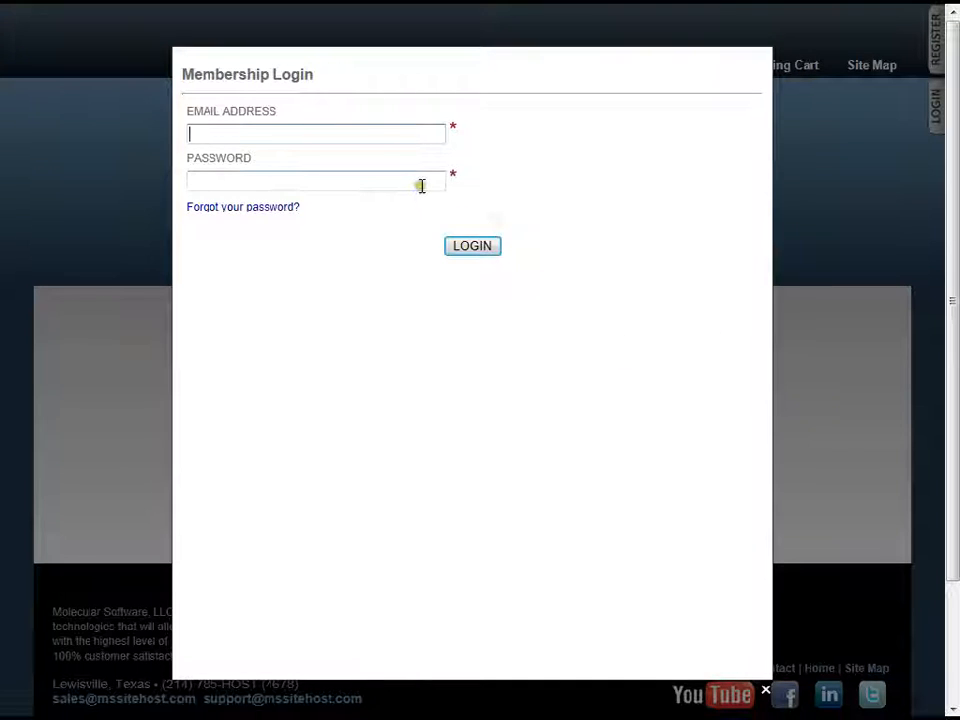
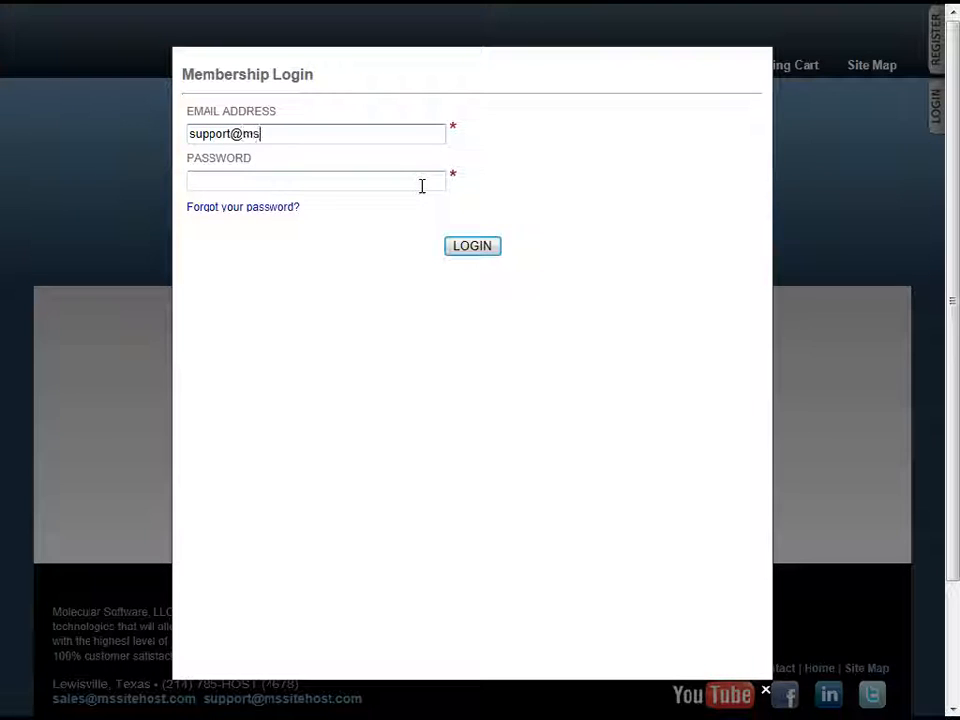
left_click(421, 186)
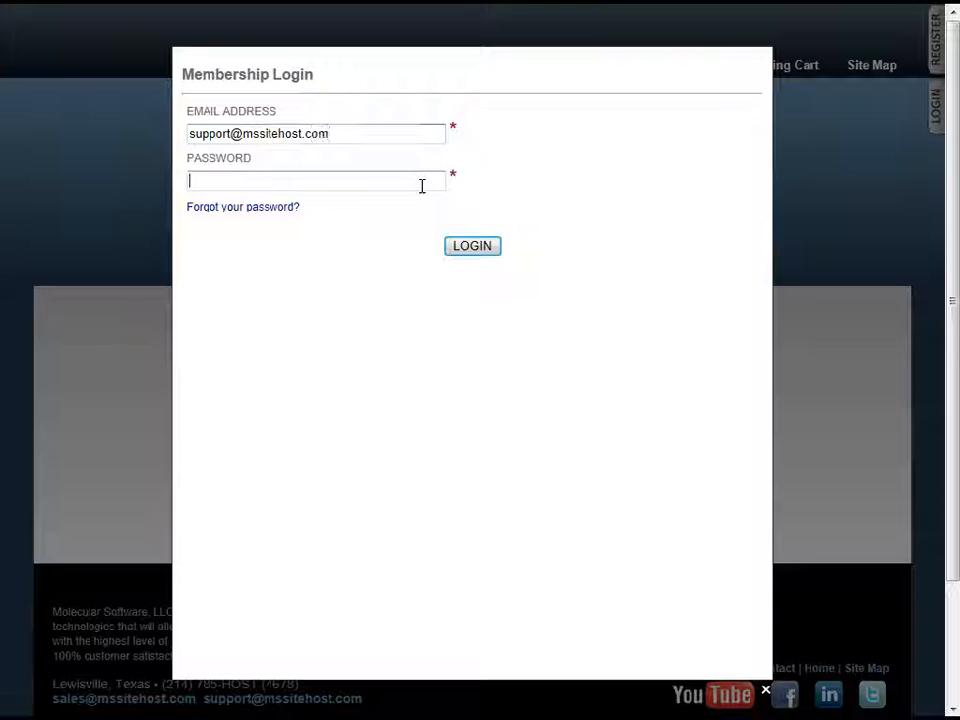
type("••")
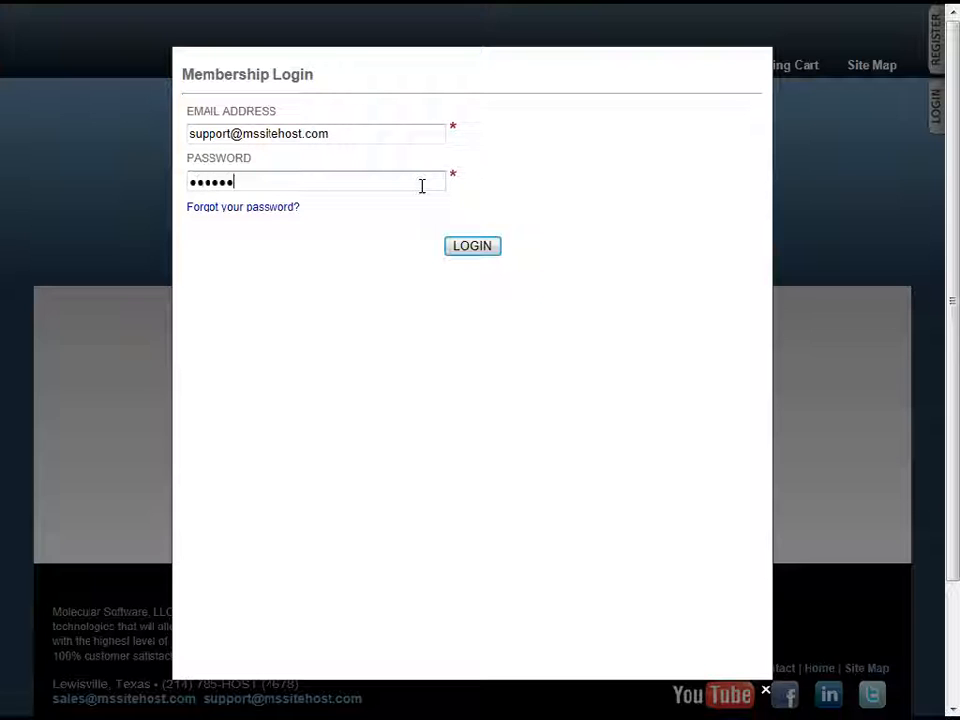
key("Return")
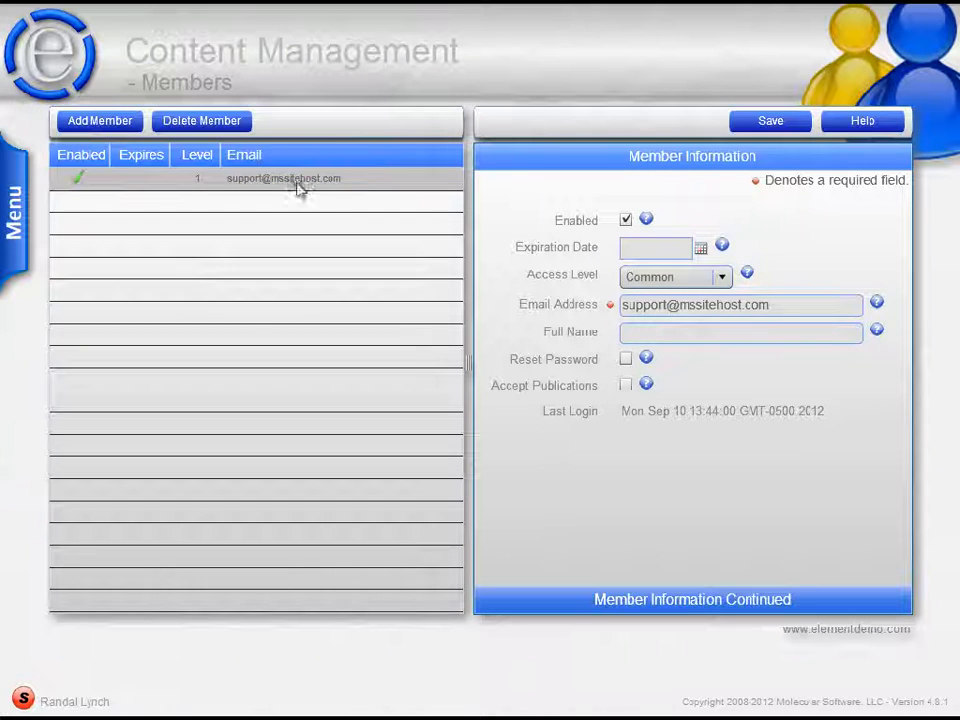
- Set the member's access level to Bronze in Content Management and save the member information
left_click(707, 278)
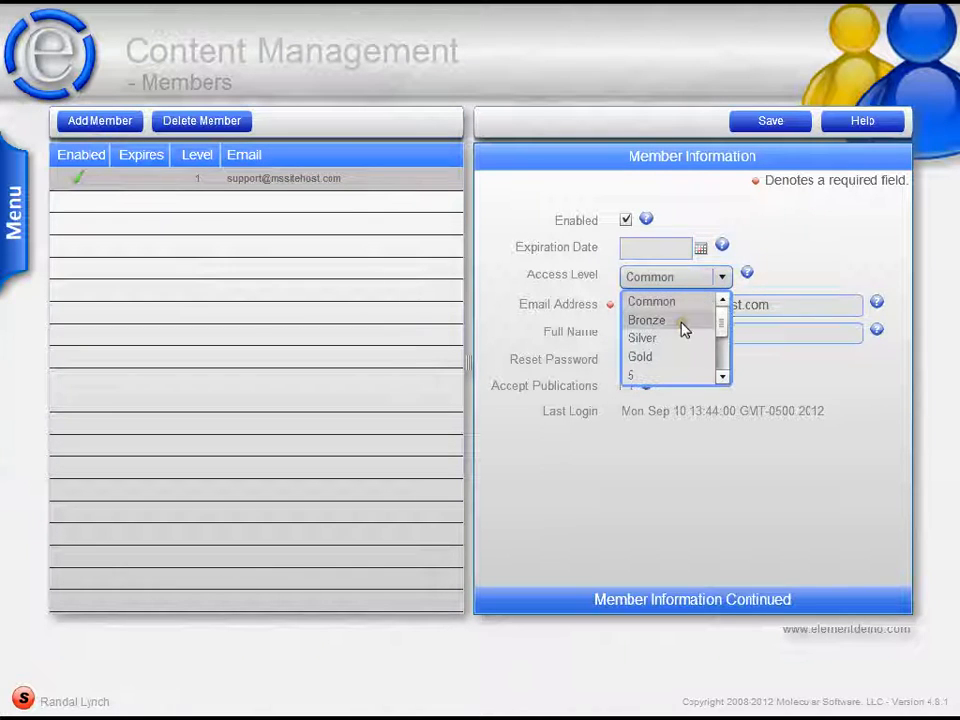
left_click(683, 321)
left_click(765, 122)
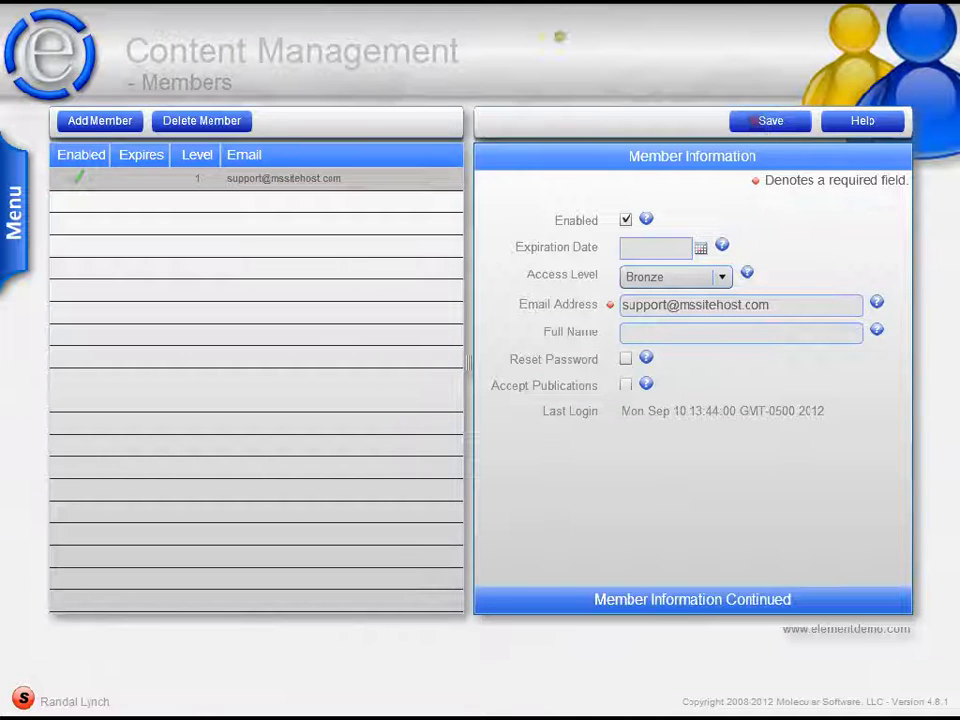
- Switch back to the demo site and log the member out of the restricted About Us page
left_click(545, 7)
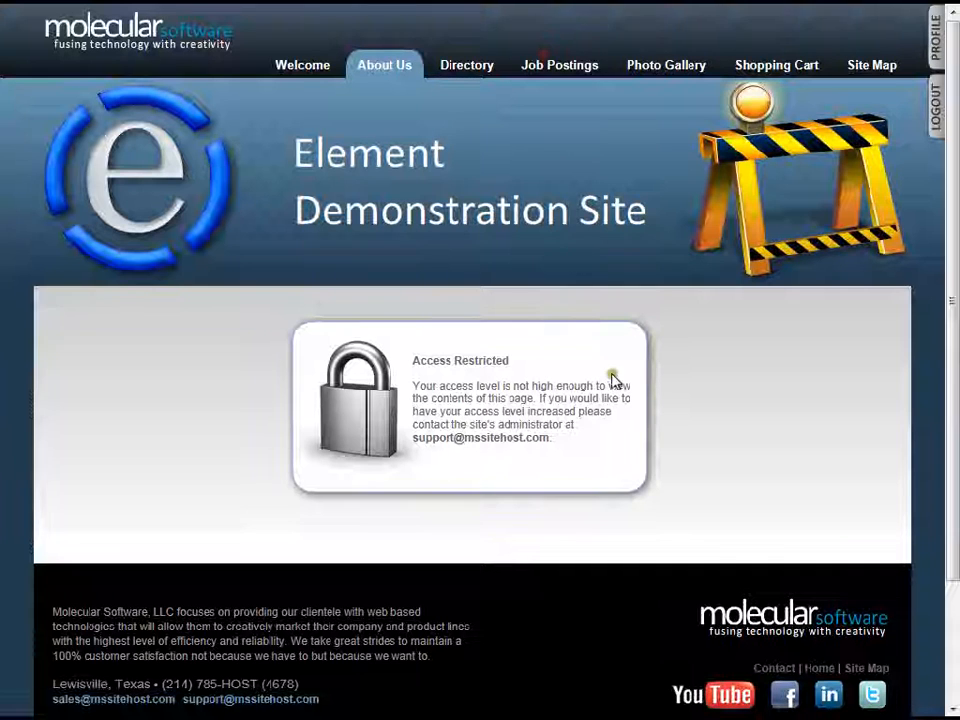
left_click(935, 105)
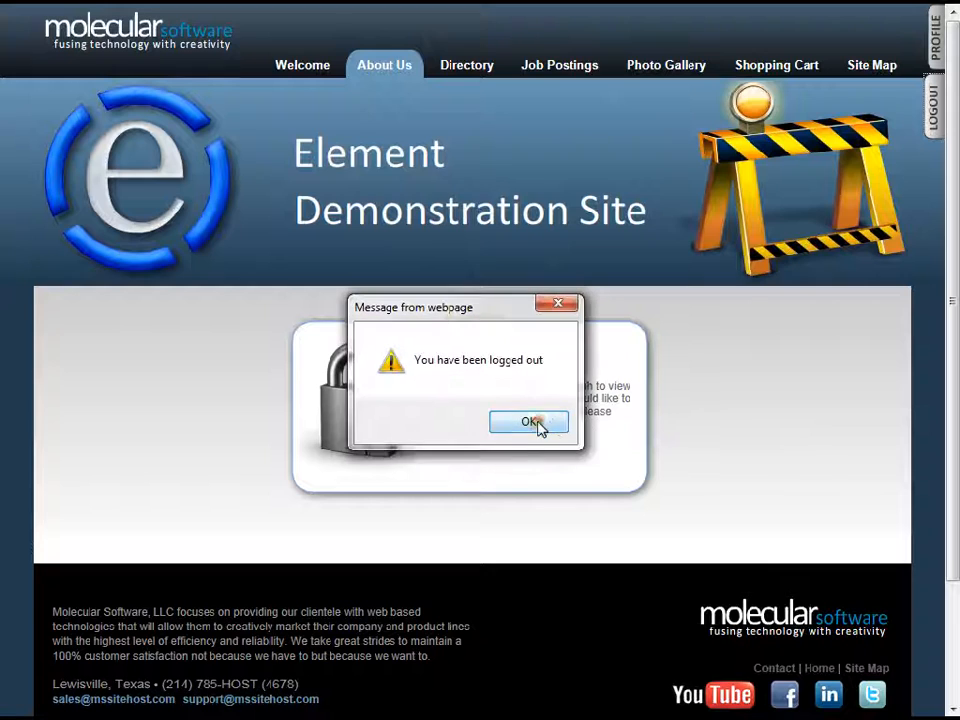
left_click(533, 422)
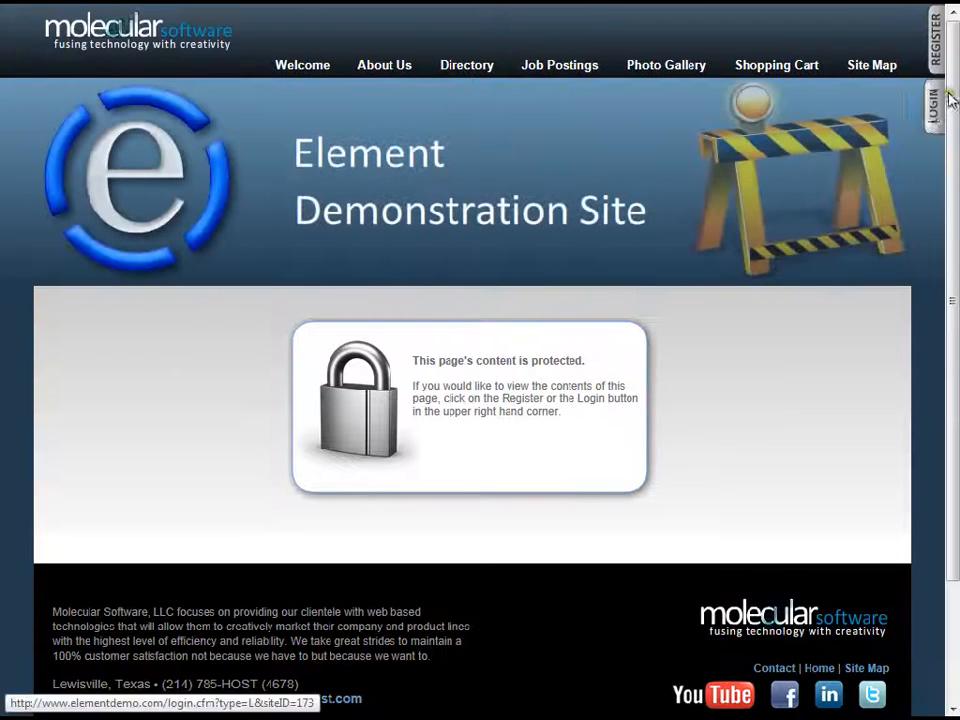
- Try to log back in to the demo site with the member's e-mail address and password
left_click(938, 102)
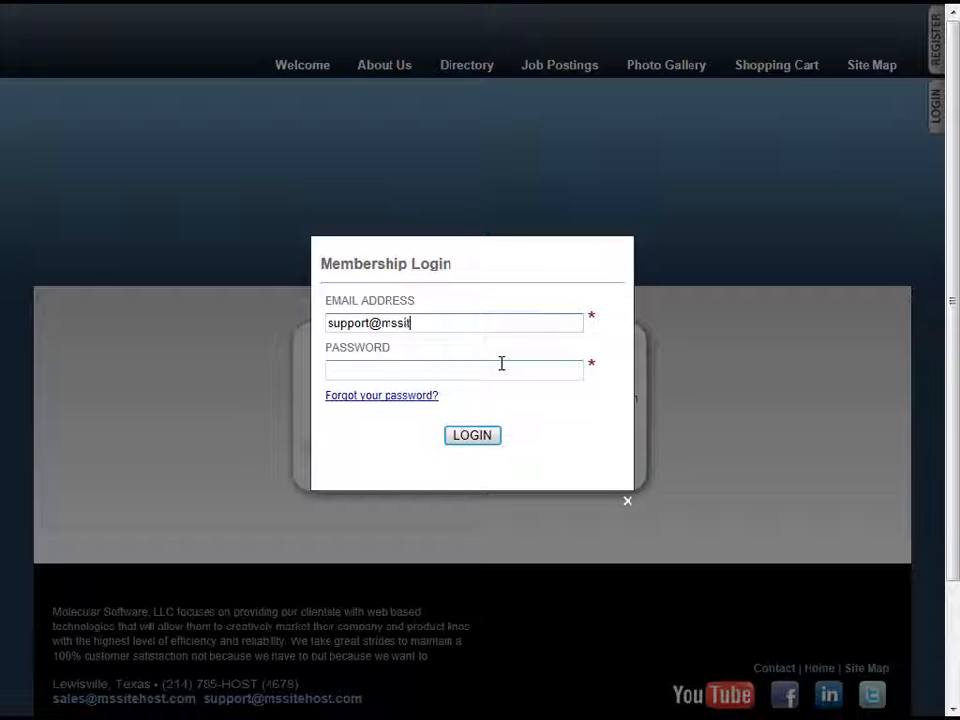
left_click(501, 363)
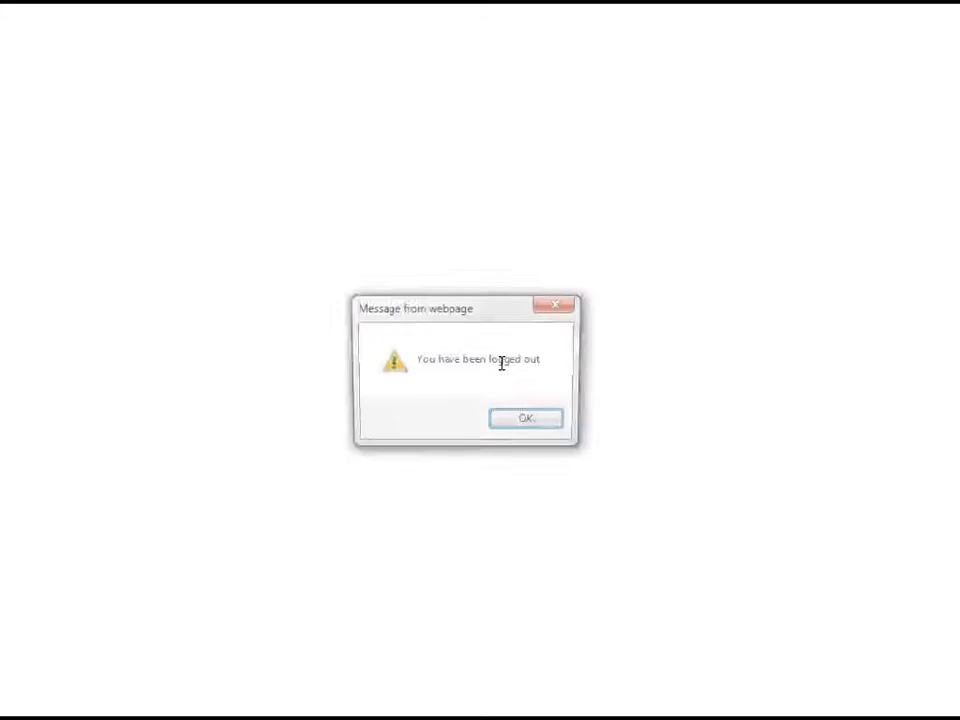
left_click(530, 422)
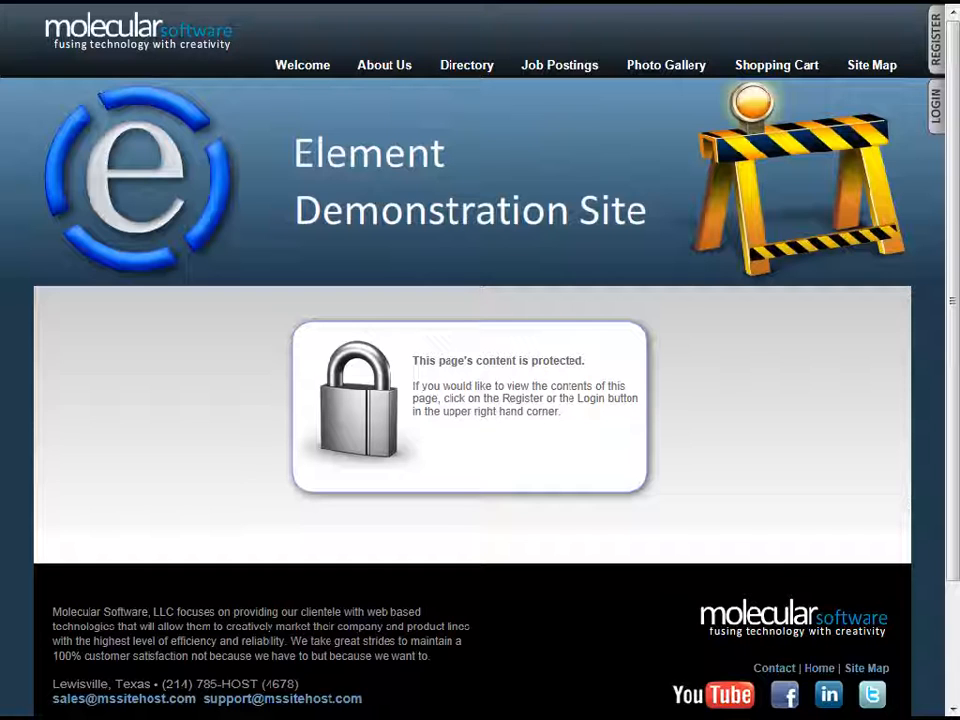
- Reload the demo site's About Us page and log in with the member's e-mail address and password
type("/")
key("Return")
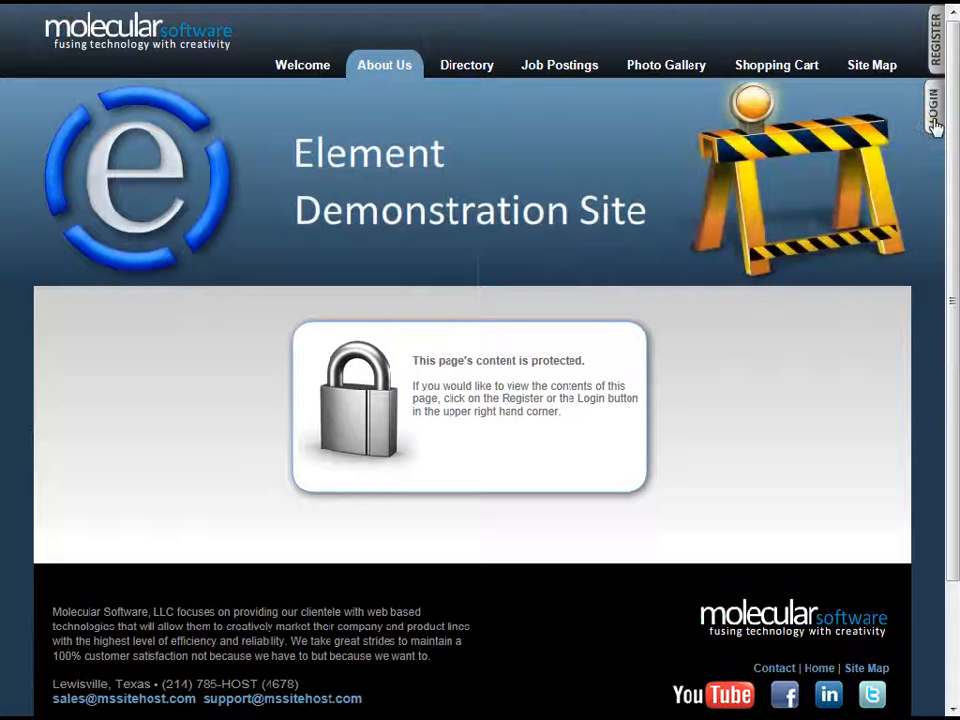
left_click(933, 115)
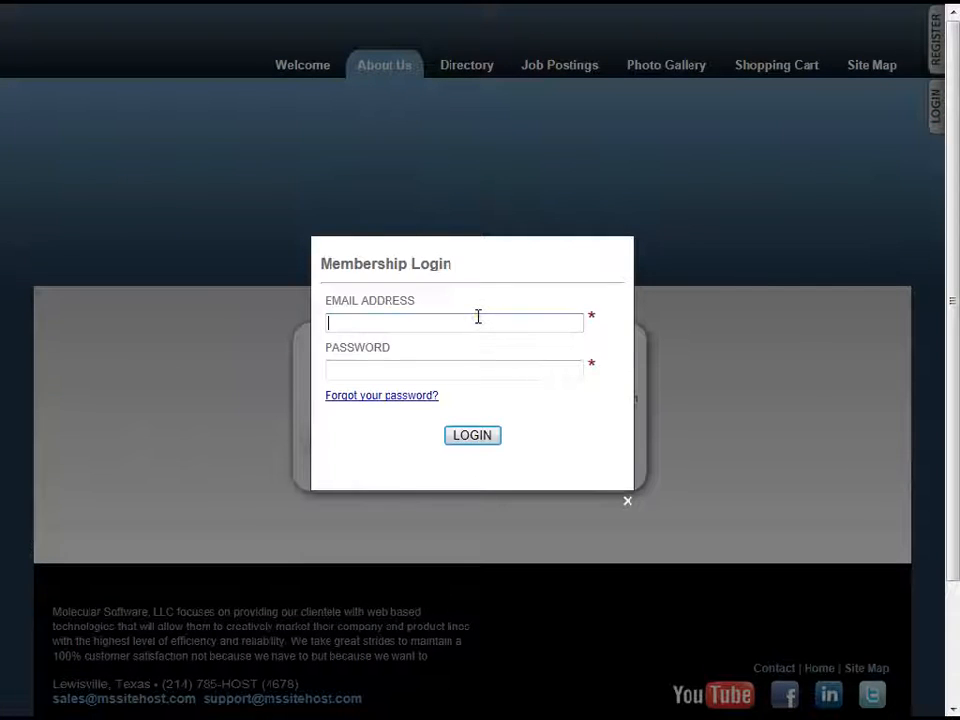
type("syu")
key("BackSpace")
key("BackSpace")
key("BackSpace")
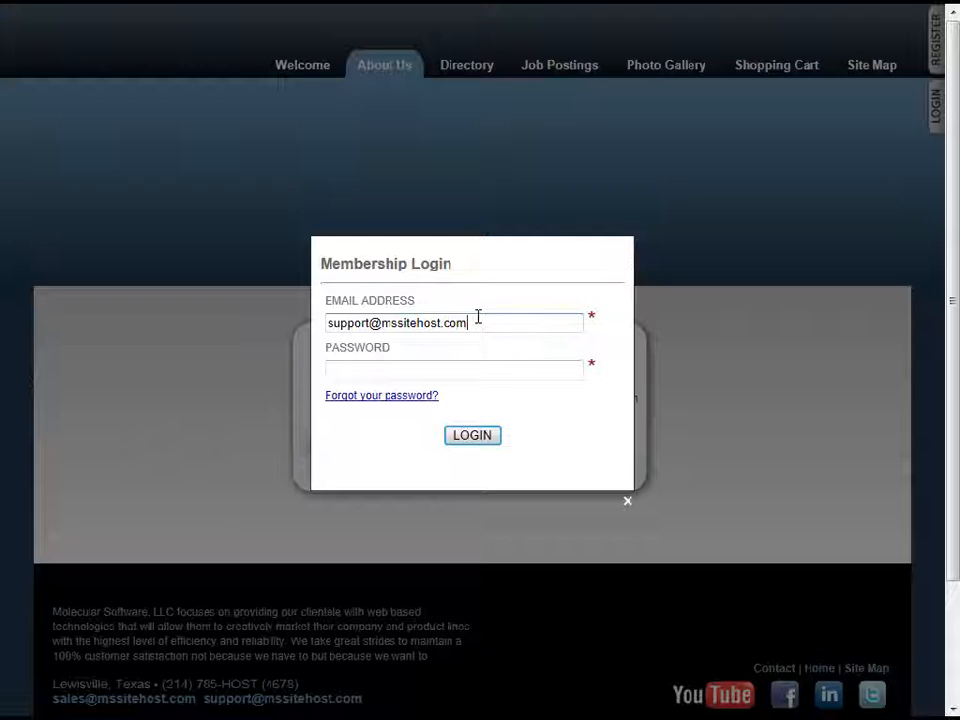
key("Tab")
type("••••••")
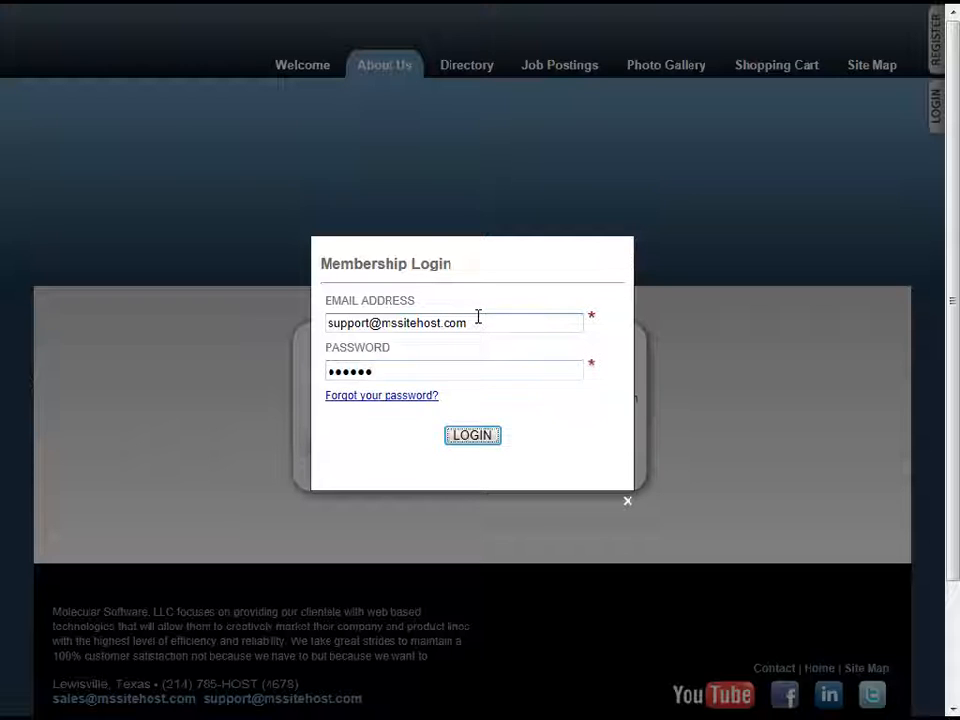
key("Return")
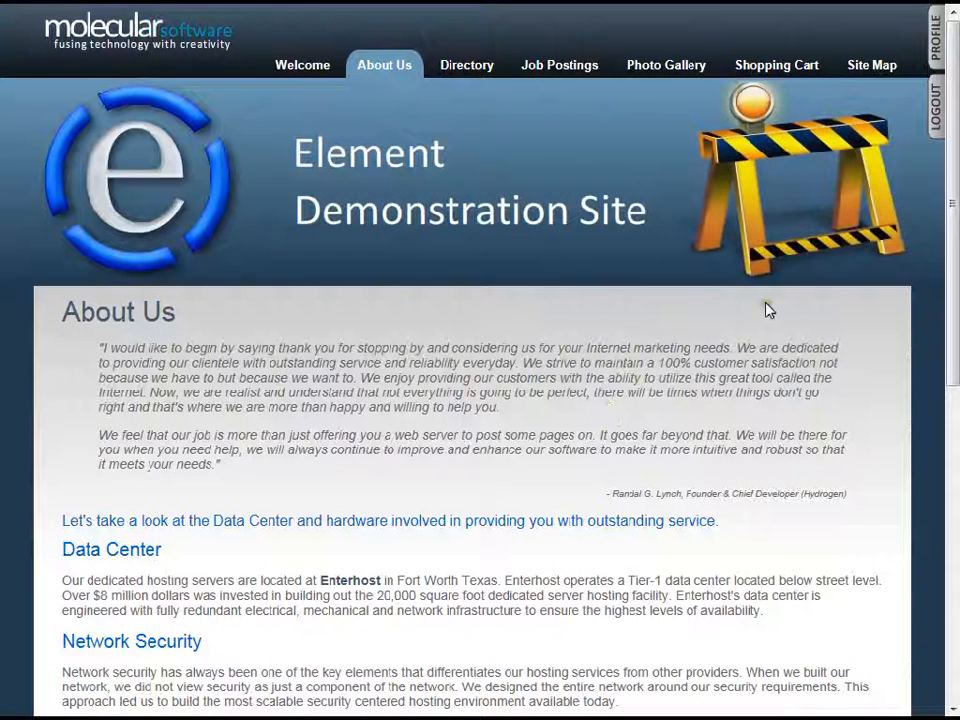
- Look through the protected About Us content and open the membership profile to examine its e-mail and password fields
scroll(579, 439, "down", 6)
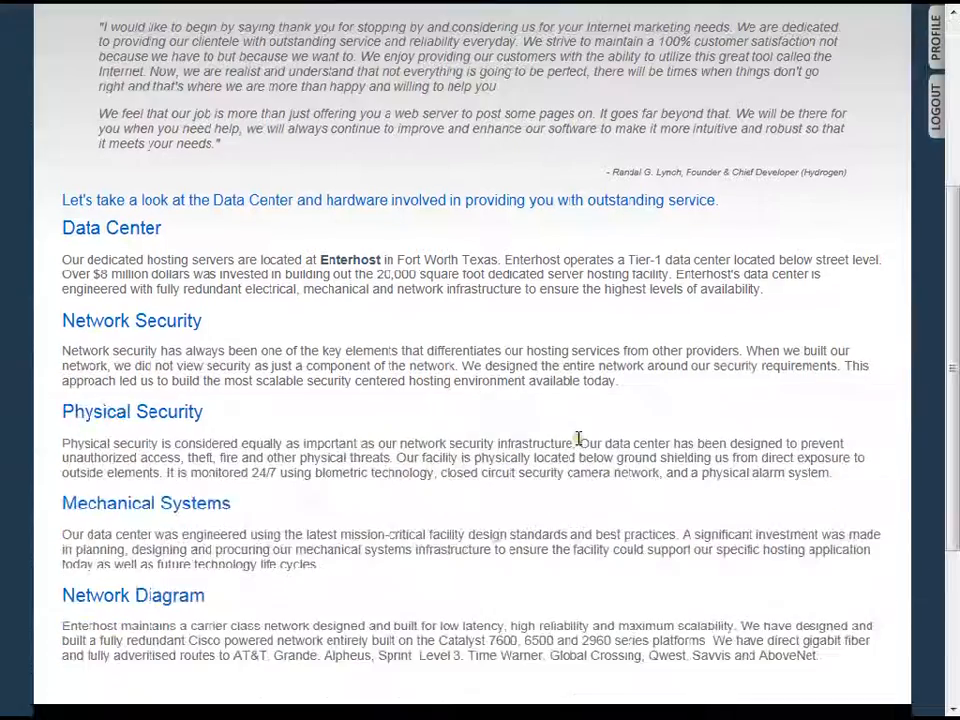
scroll(579, 439, "up", 6)
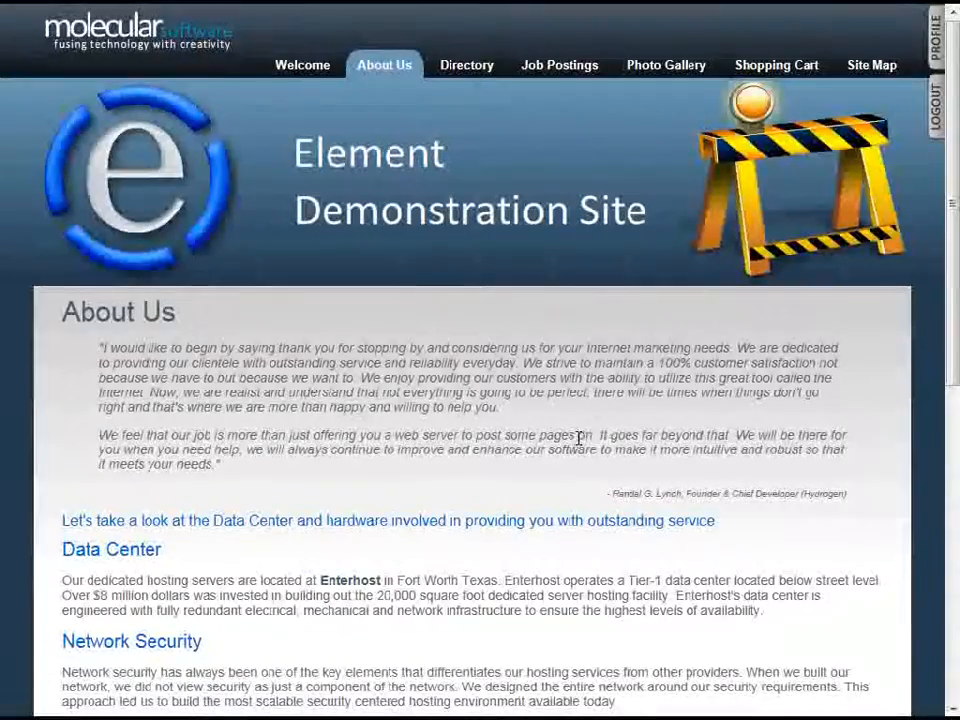
left_click(933, 52)
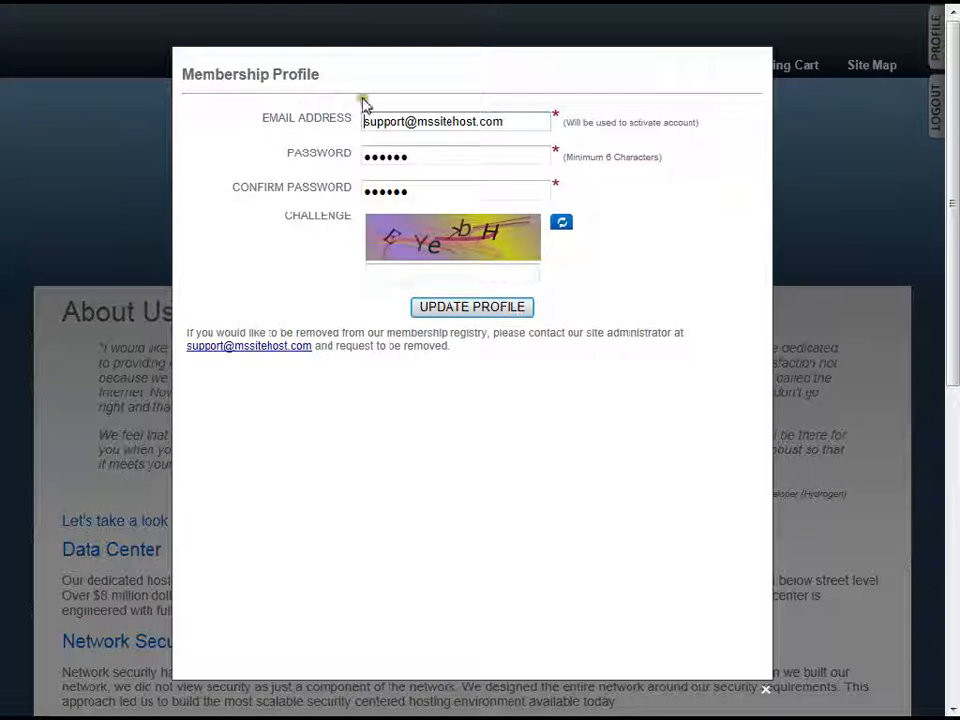
left_click(441, 158)
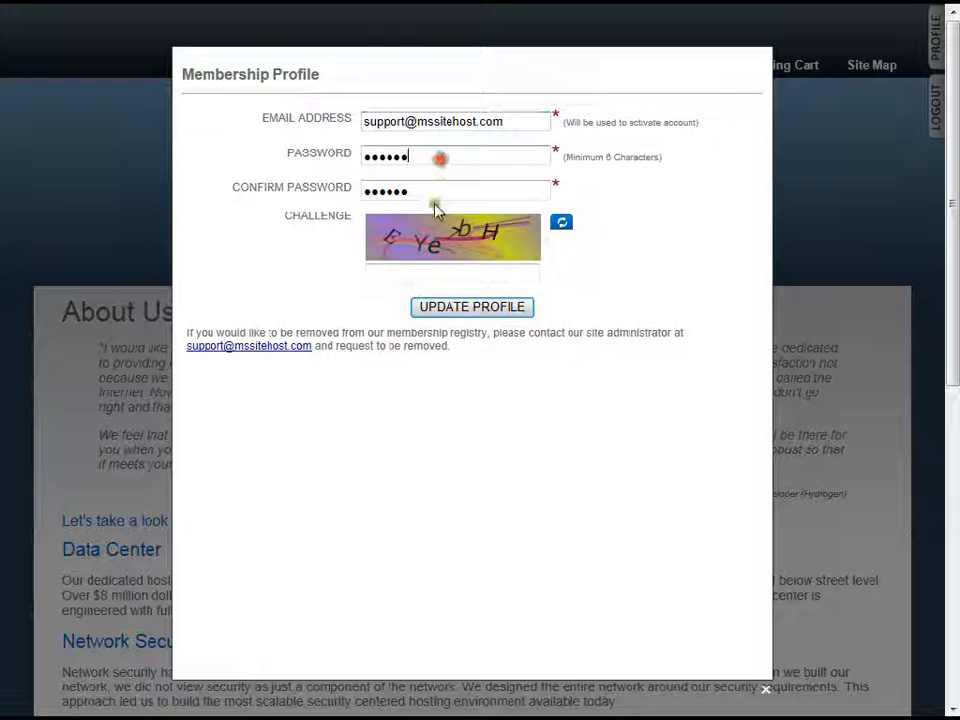
left_click(420, 184)
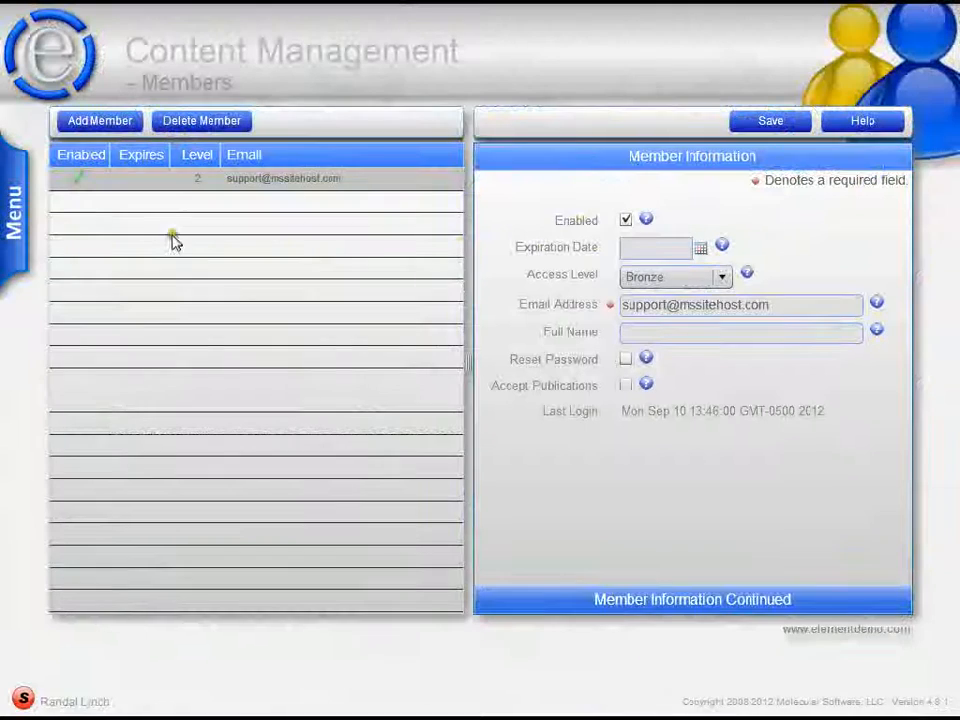
- Go to the Sites area in Administration, open the Members Options and review the Registration Form Options
left_click(20, 176)
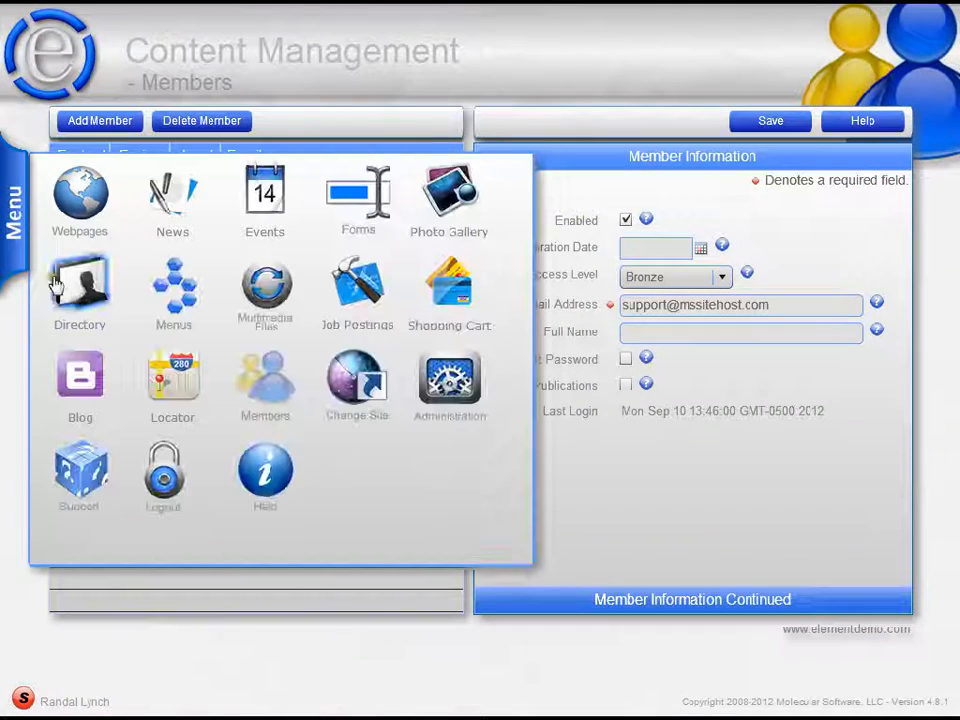
left_click(455, 395)
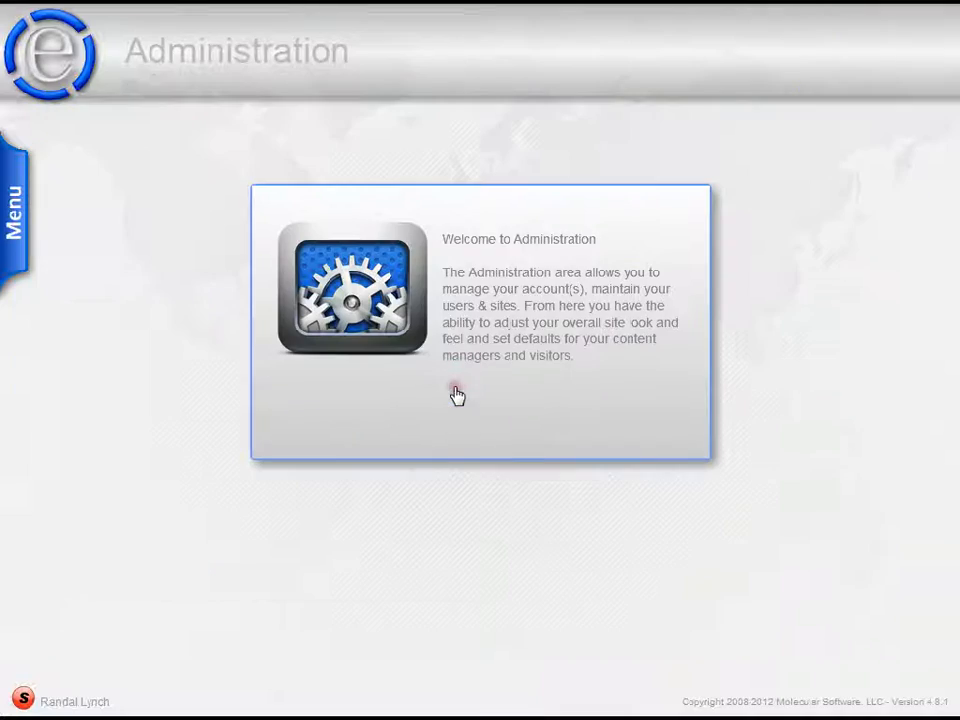
left_click(30, 212)
left_click(70, 318)
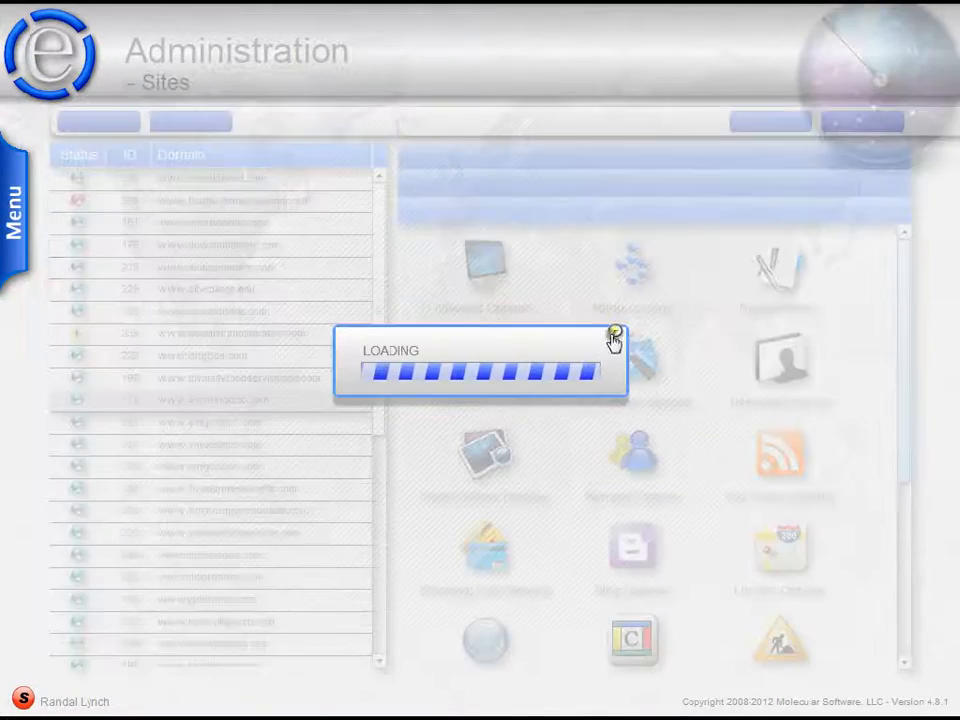
left_click(632, 482)
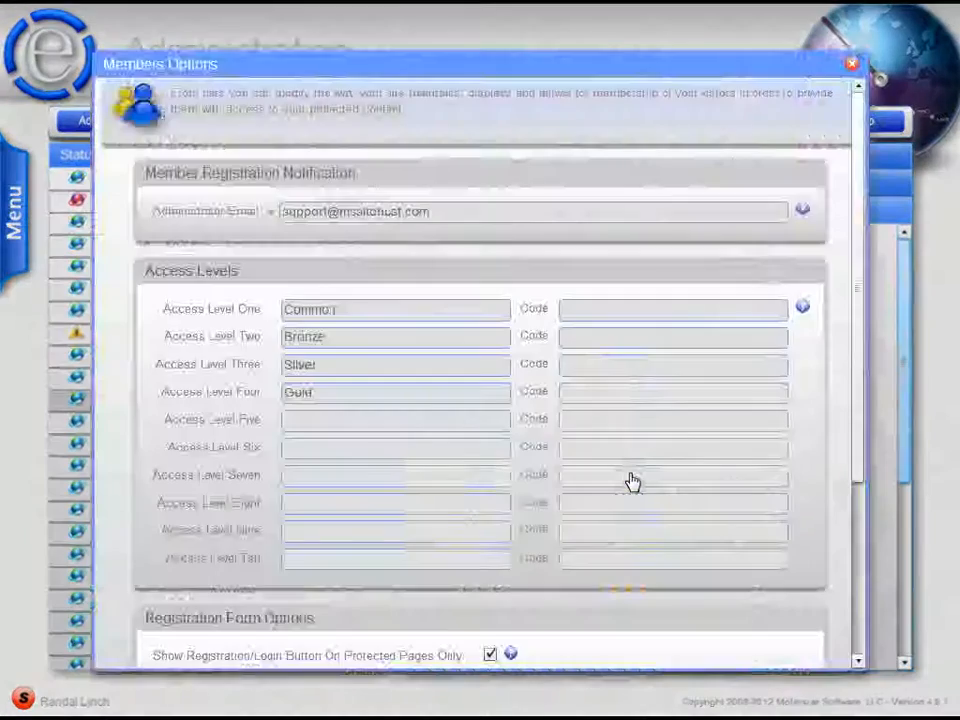
left_click_drag(860, 347, 855, 517)
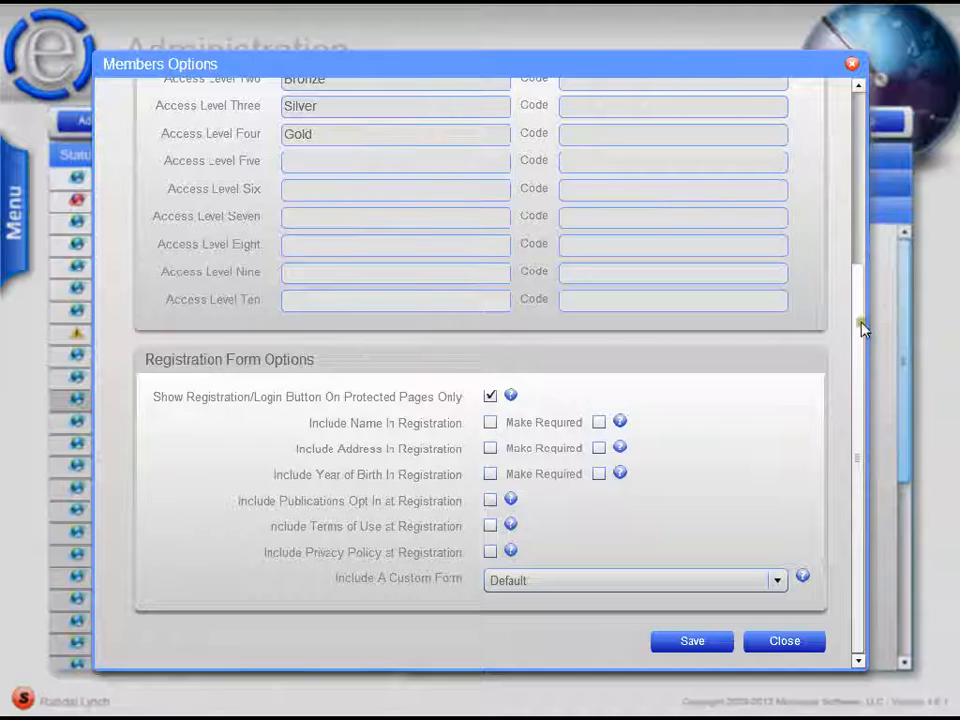
- Close the Members Options dialog and go to the Member Options section of the Sites help document
left_click_drag(864, 329, 851, 100)
left_click(851, 64)
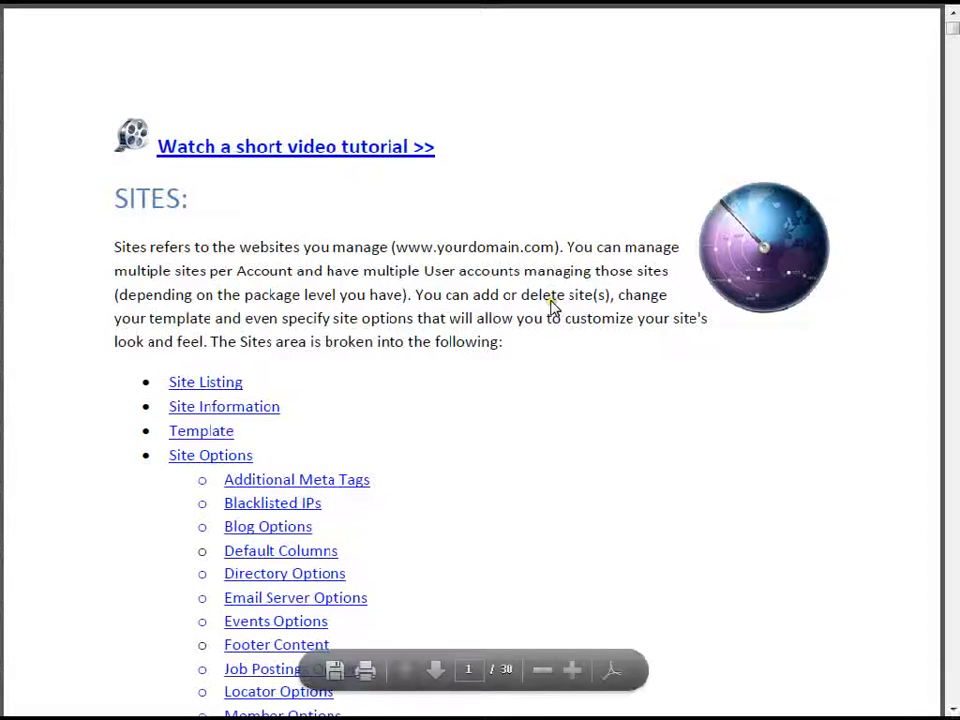
scroll(488, 487, "down", 5)
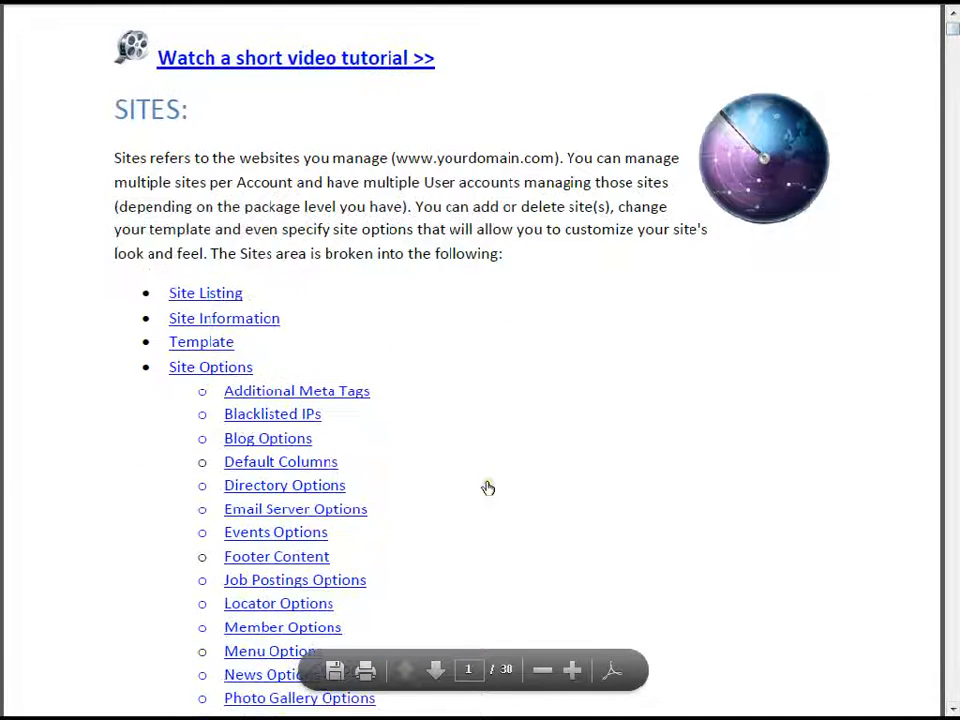
scroll(488, 487, "down", 1)
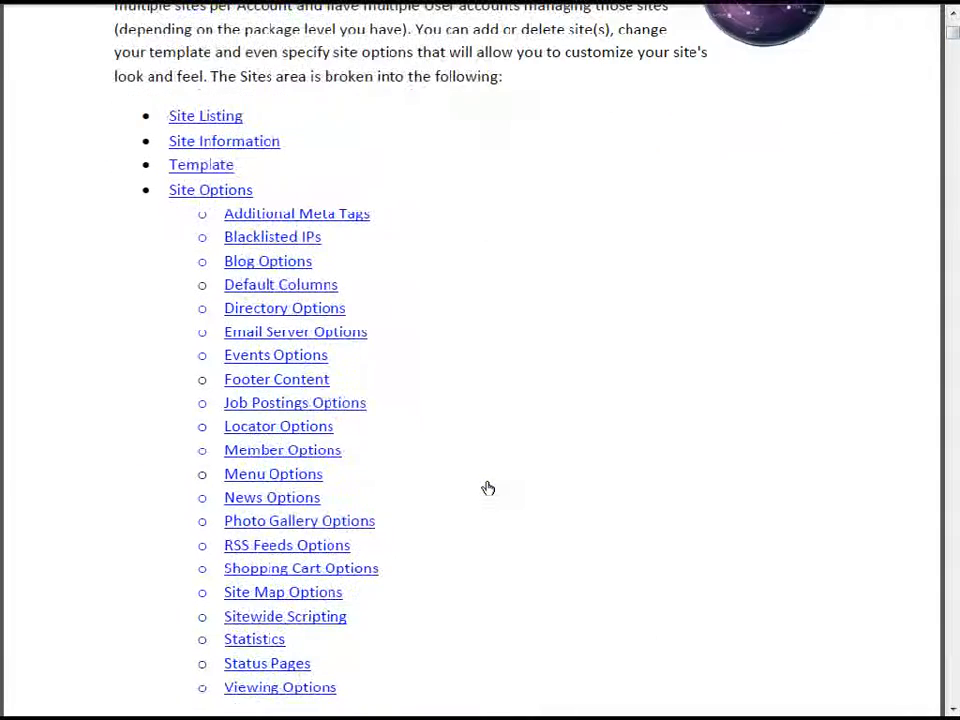
left_click(297, 452)
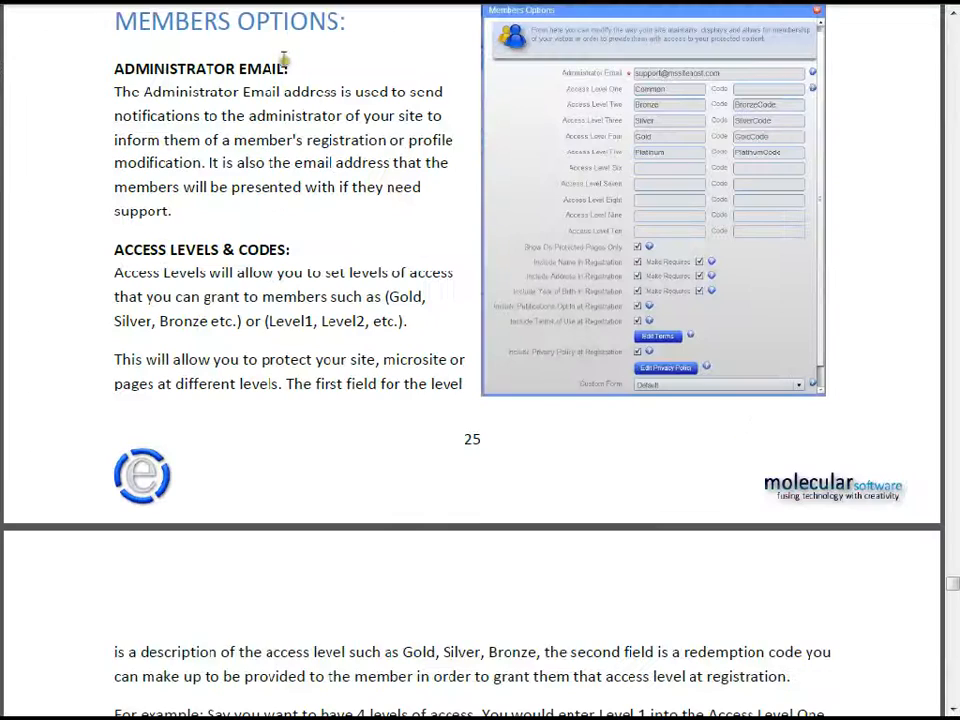
- Read through the help on access levels and codes, the registration form options and the custom form
scroll(411, 397, "down", 10)
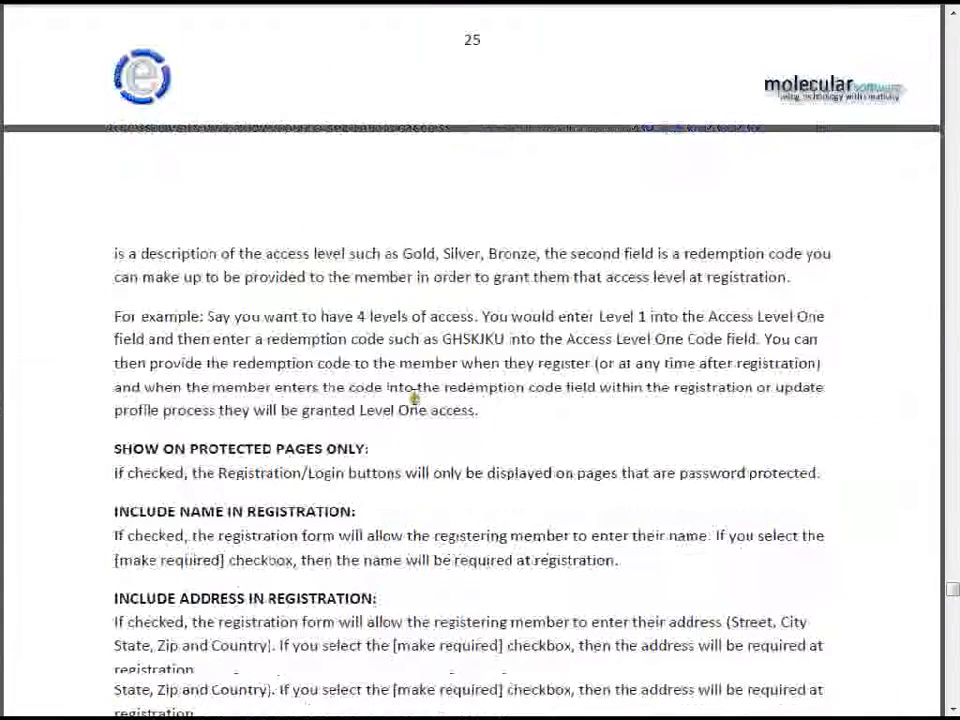
scroll(620, 366, "down", 8)
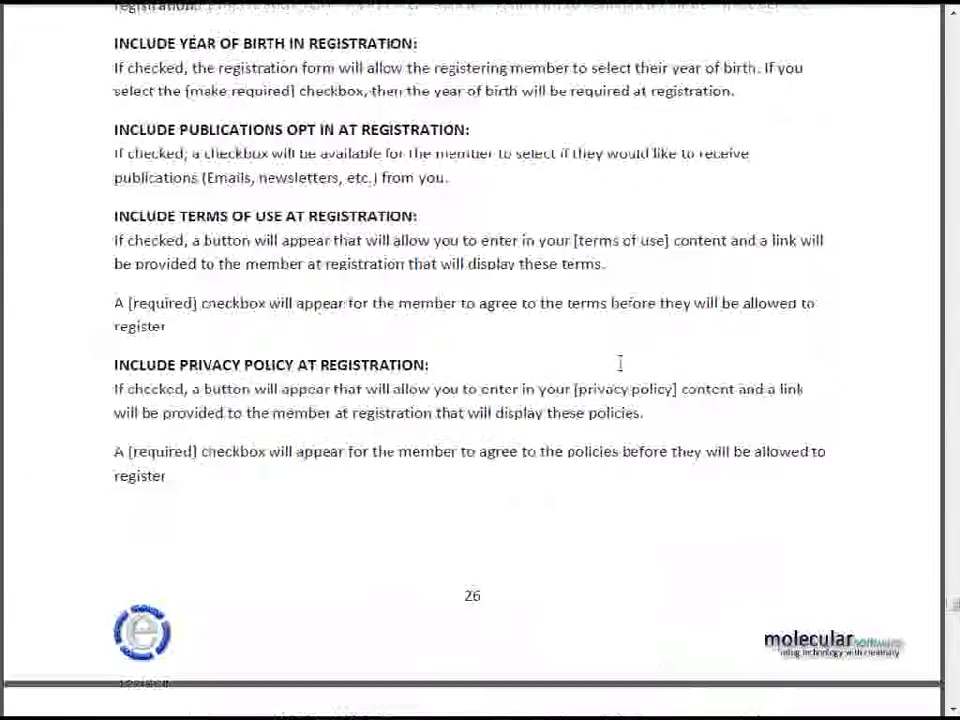
scroll(620, 363, "down", 2)
scroll(619, 364, "up", 9)
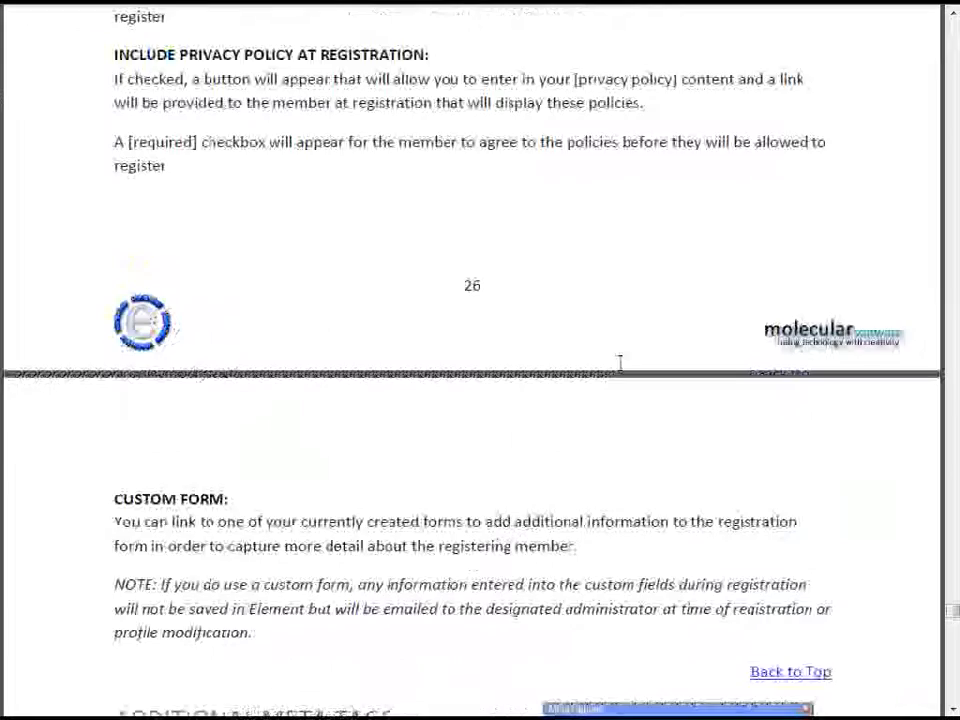
scroll(624, 358, "up", 15)
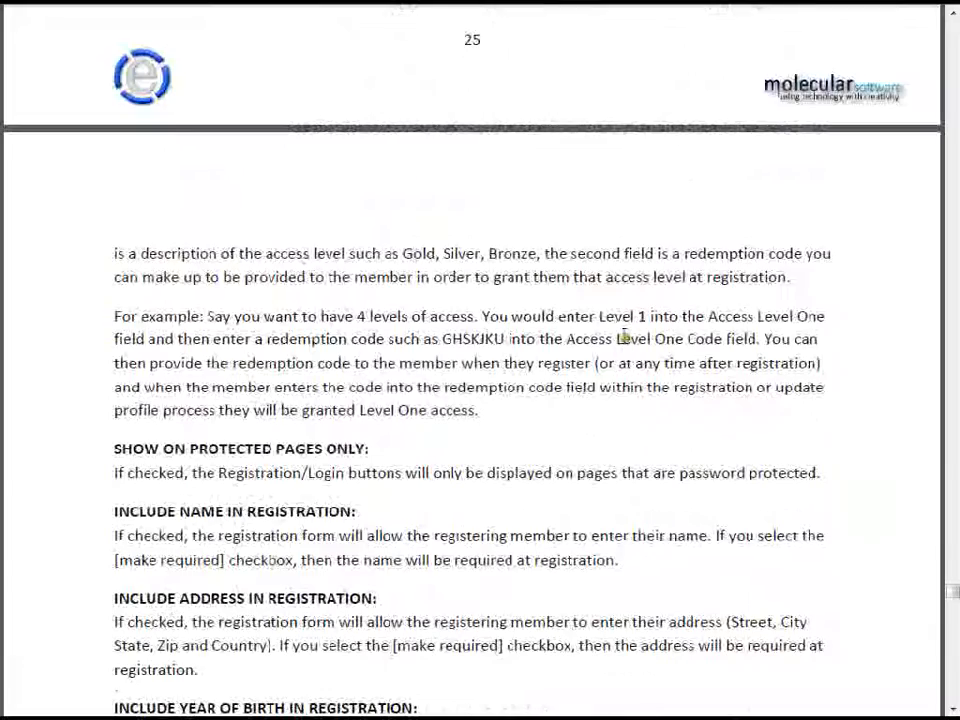